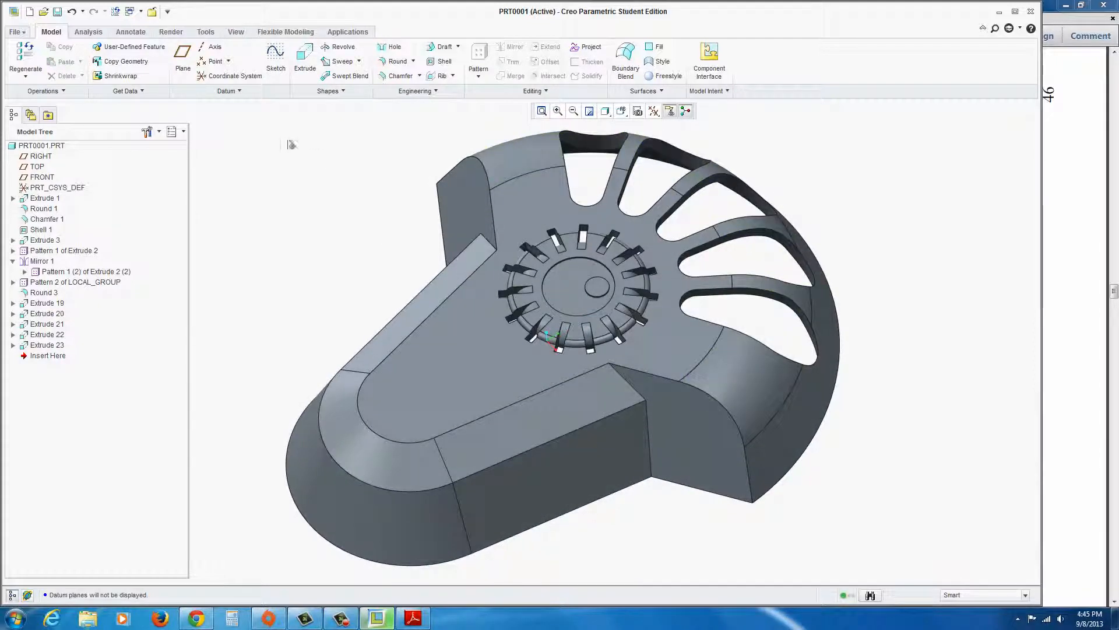
- Create a new solid part named L1 using the default template
left_click(24, 31)
left_click(26, 56)
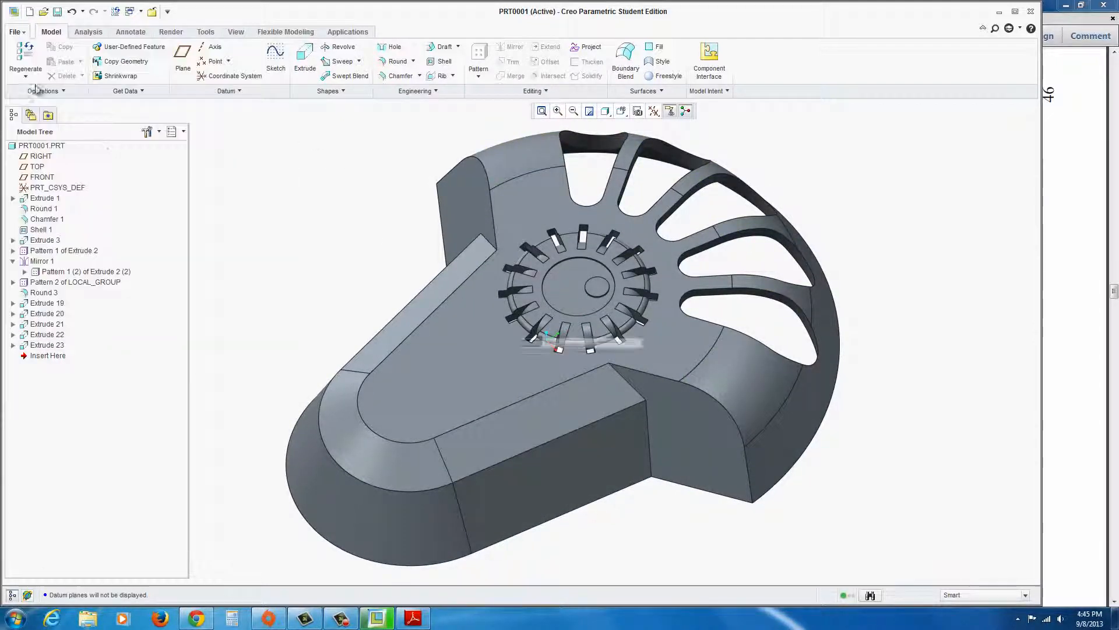
type("L")
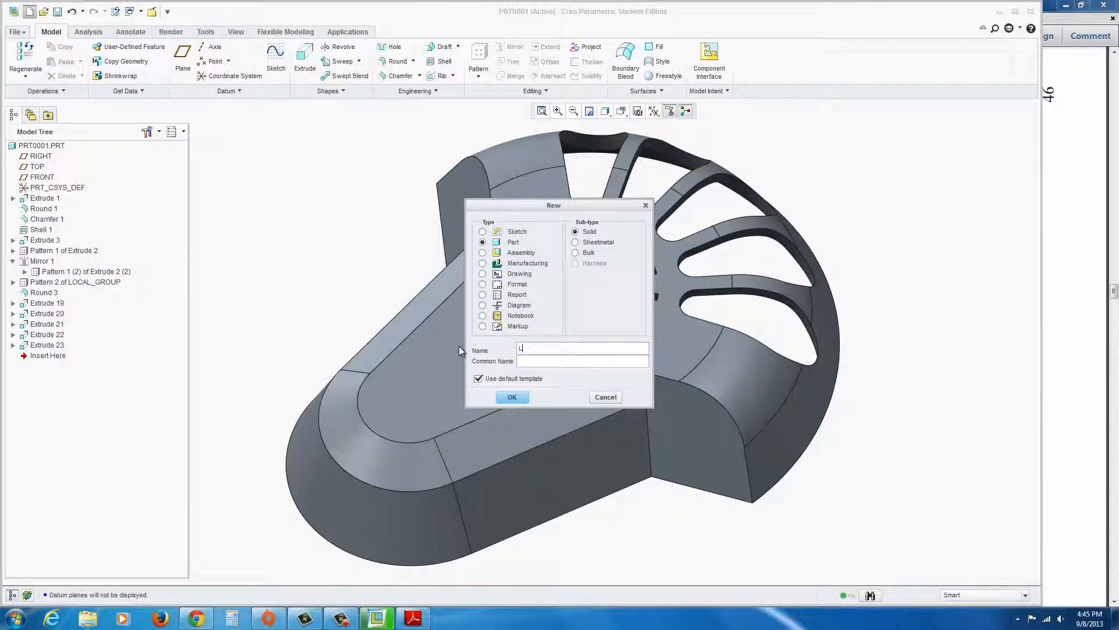
type("1")
left_click(513, 397)
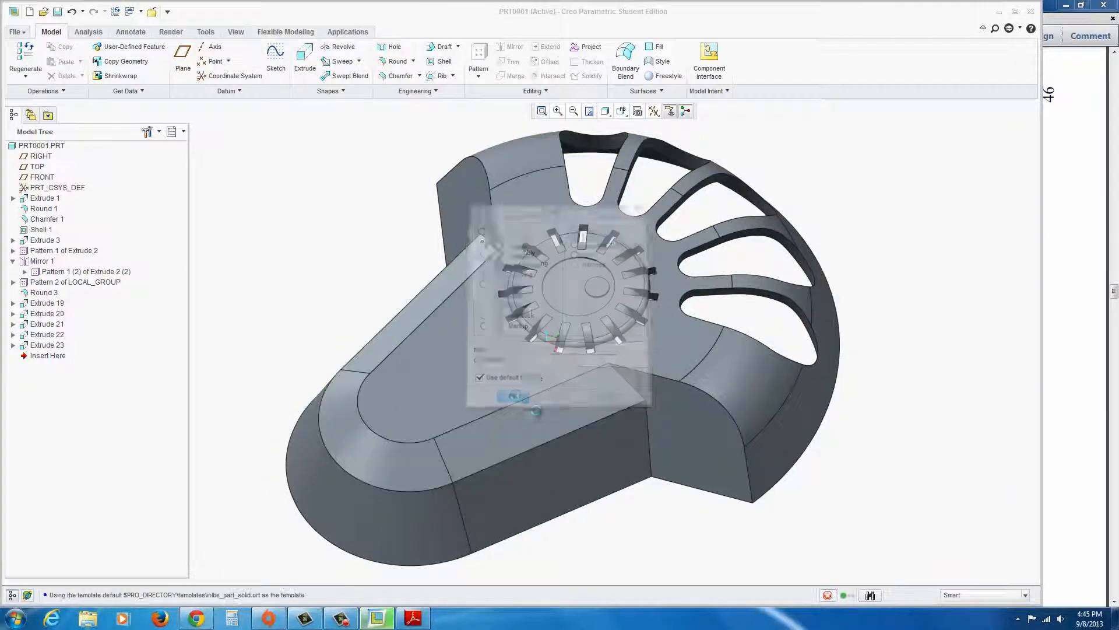
- Create a new solid part named L4 using the default template
left_click(29, 11)
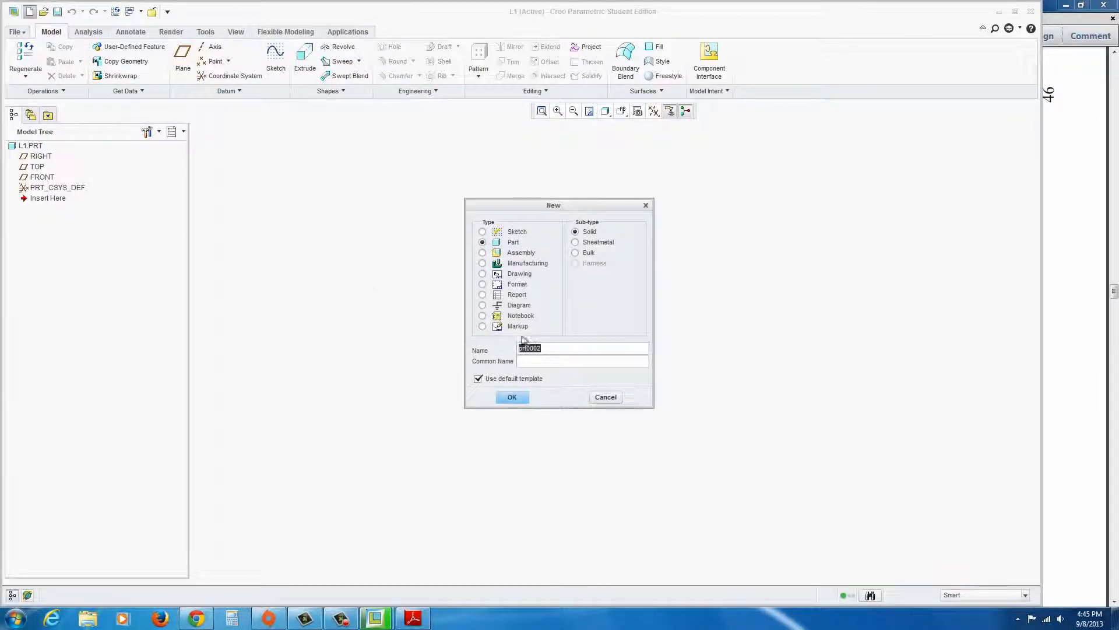
type("L4")
left_click(511, 398)
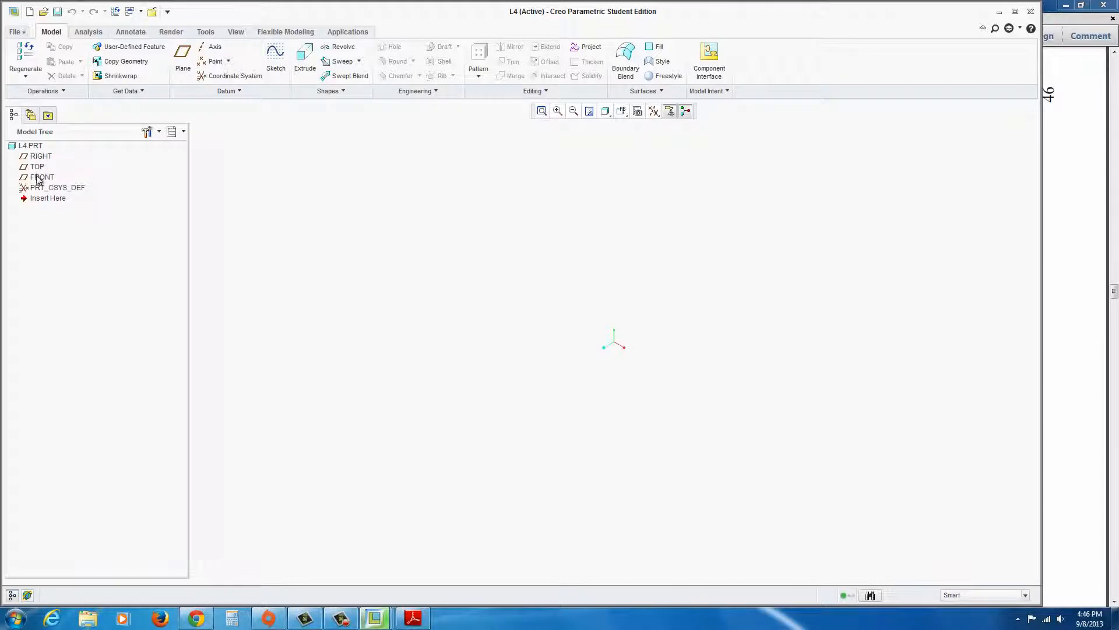
- Start an Extrude with its sketch on the FRONT plane and turn on the display of the datum planes
left_click(304, 55)
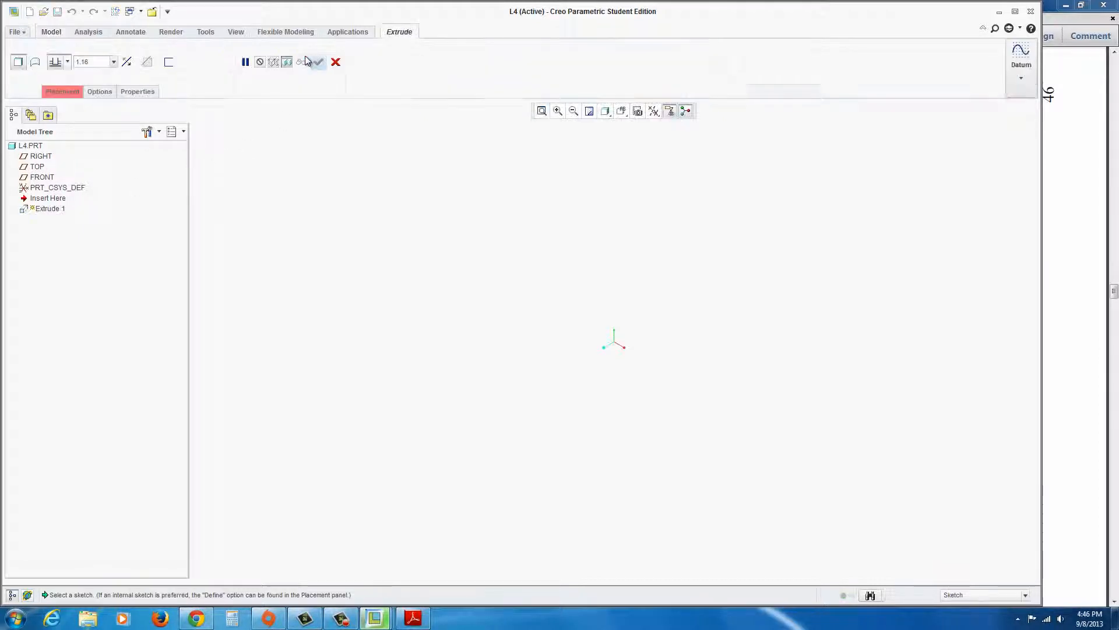
left_click(42, 177)
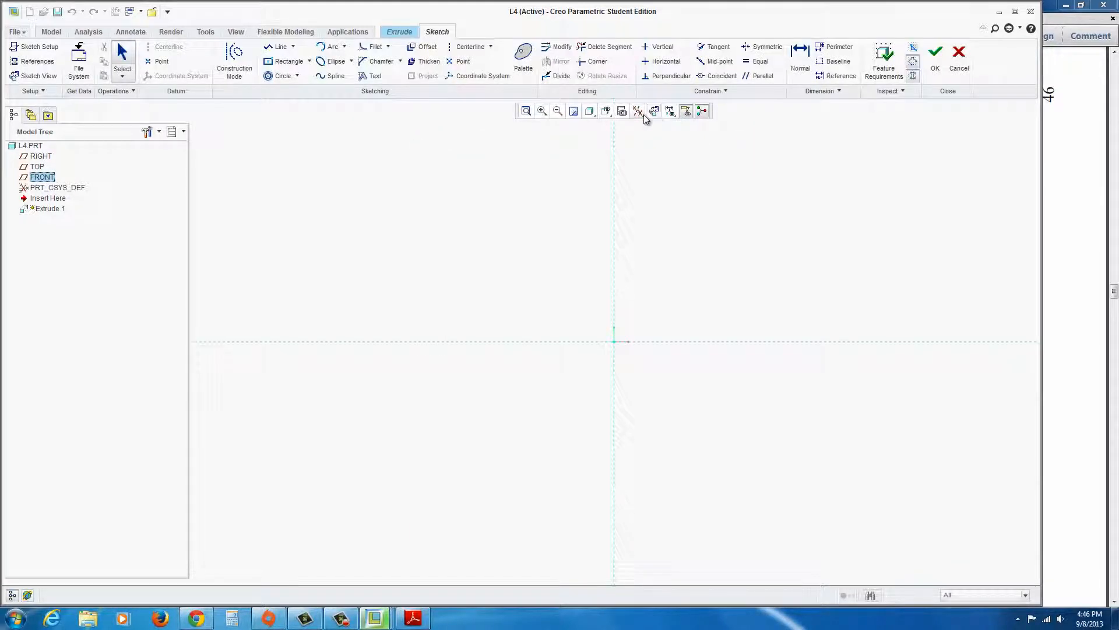
left_click(638, 111)
left_click(638, 190)
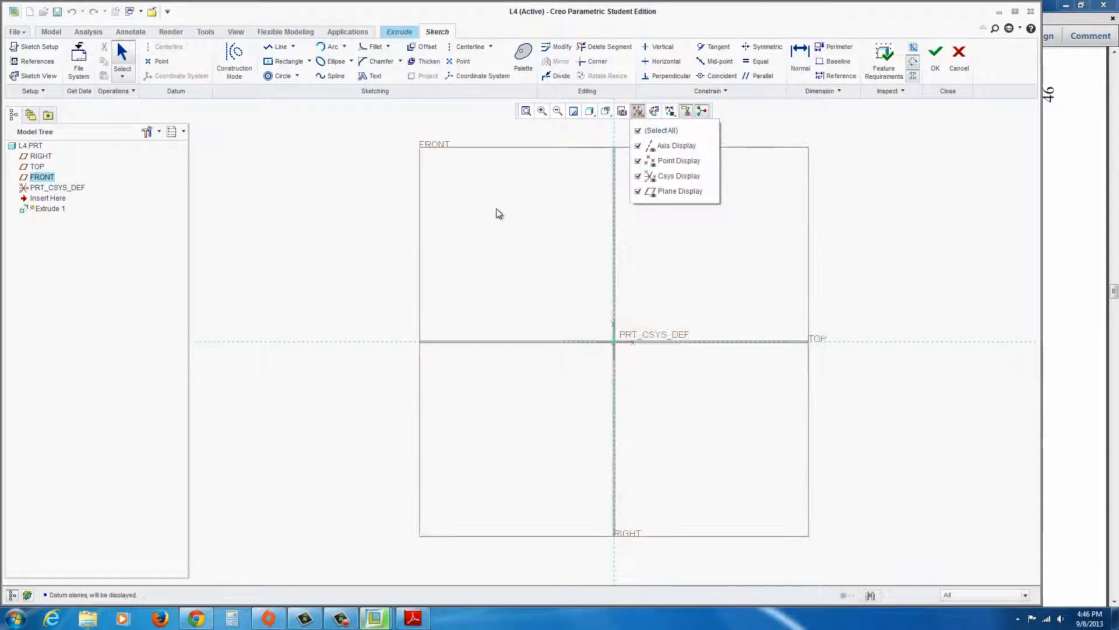
left_click(320, 151)
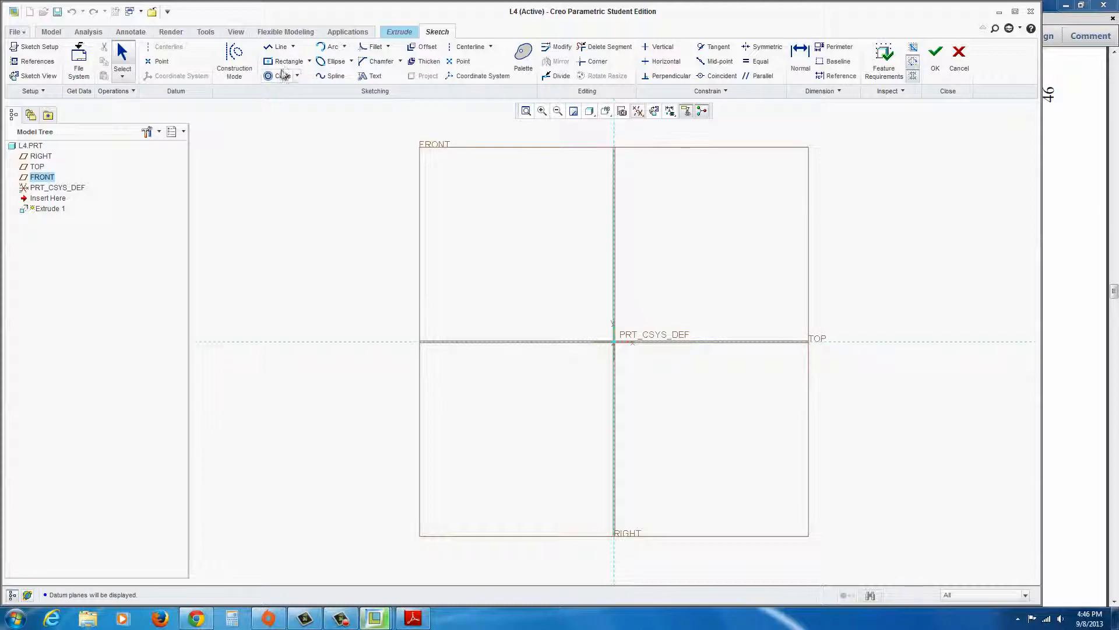
- Add a vertical and a horizontal centerline through the sketch origin
left_click(460, 49)
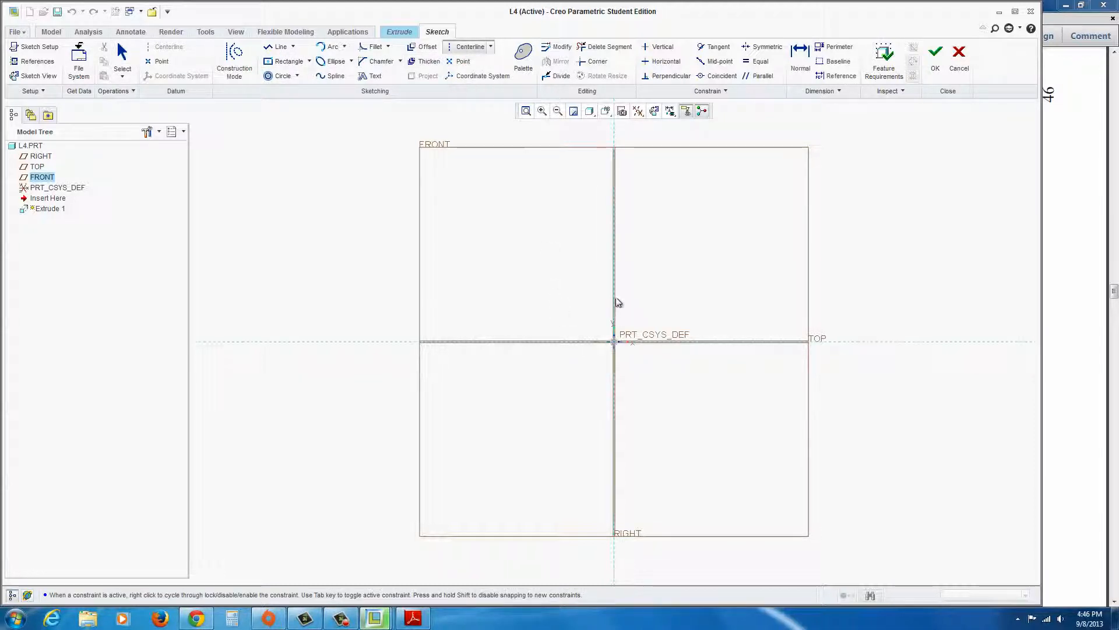
middle_click(660, 317)
scroll(629, 343, "down", 4)
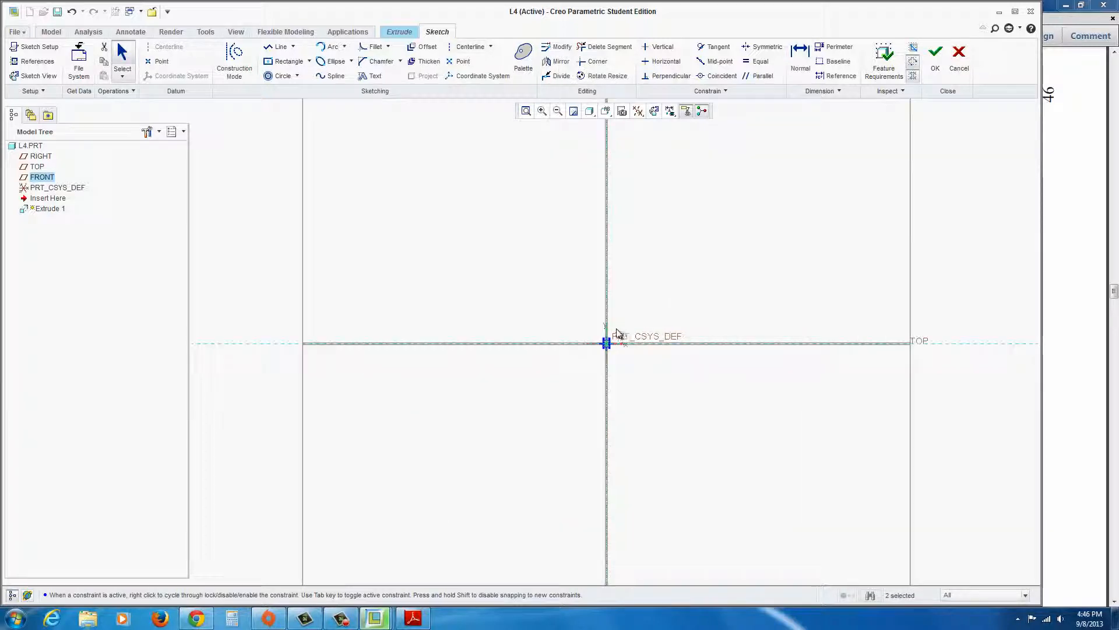
scroll(629, 381, "down", 2)
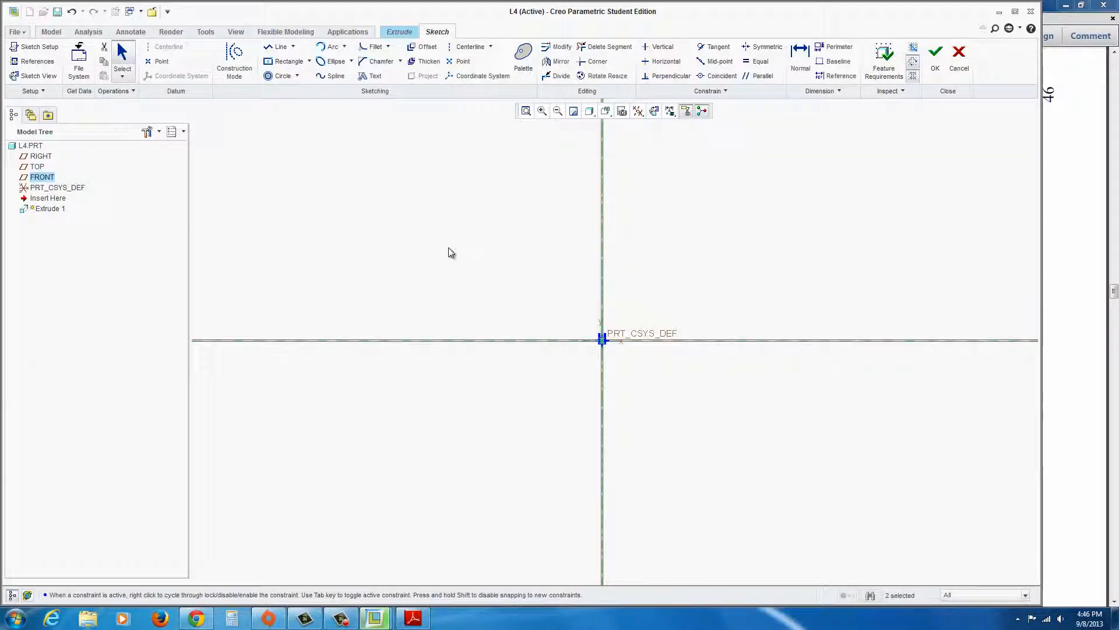
- Sketch a slanted line left of the origin, from about 6.55 above to 6.08 below the horizontal centerline, and mirror it about the vertical centerline
left_click(279, 51)
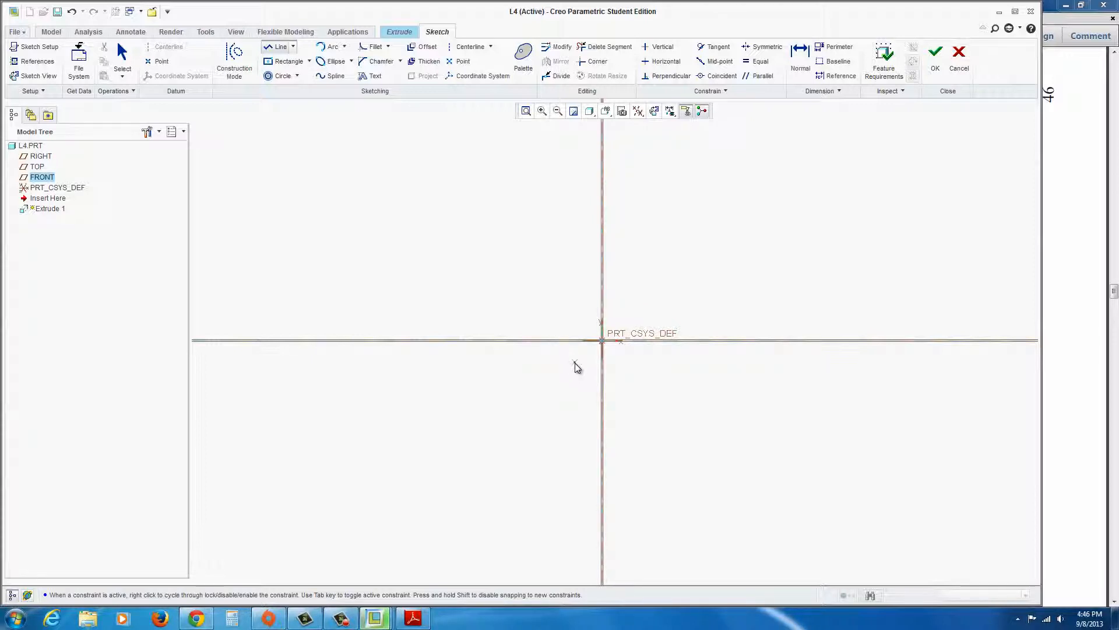
left_click(560, 317)
middle_click(516, 315)
middle_click(555, 377)
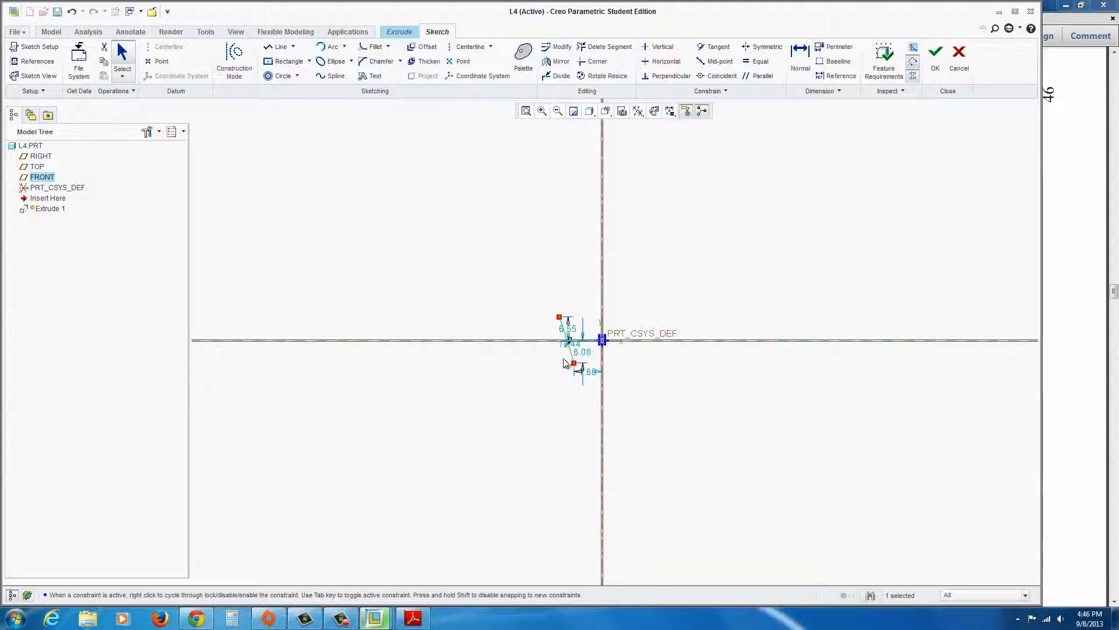
left_click(555, 63)
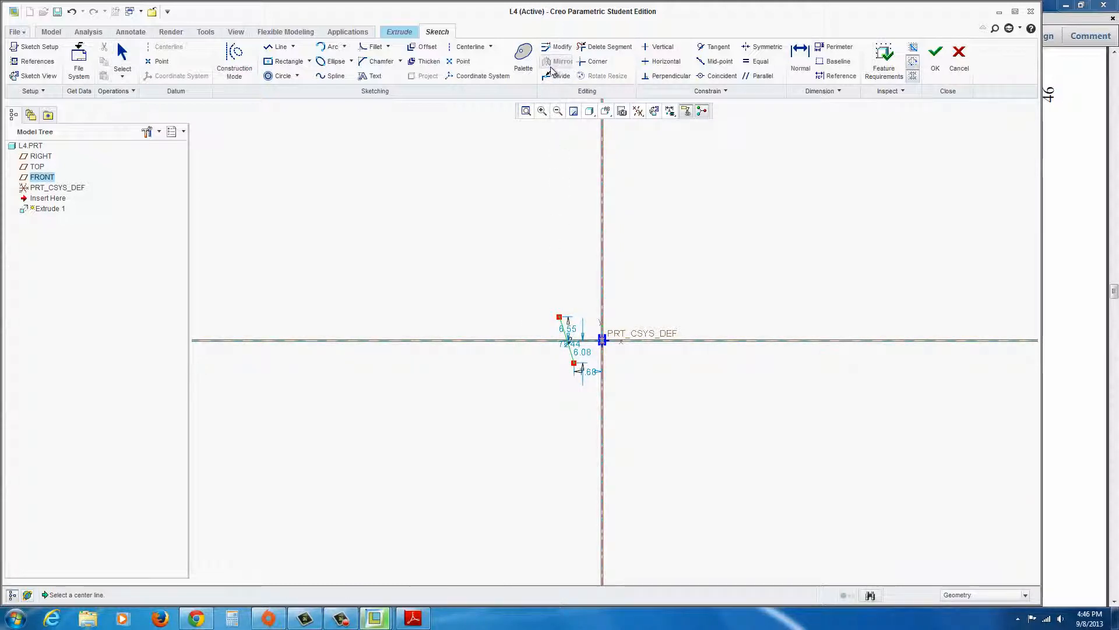
left_click(602, 267)
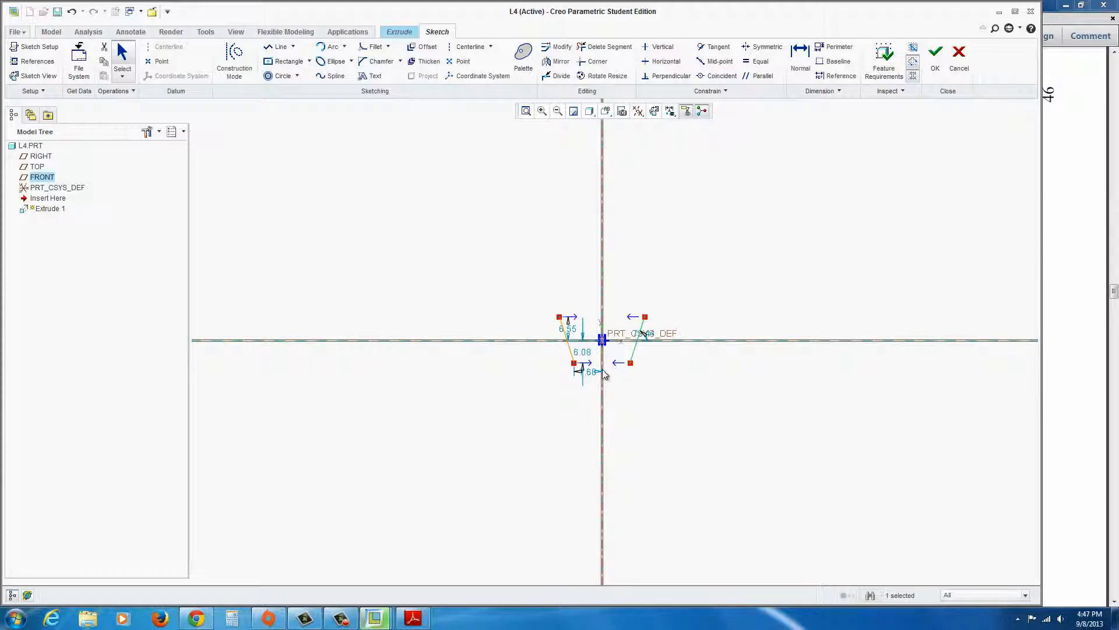
- Join the lower ends of the two slanted lines with a tangent arc of about 8.06 radius
scroll(610, 364, "up", 1)
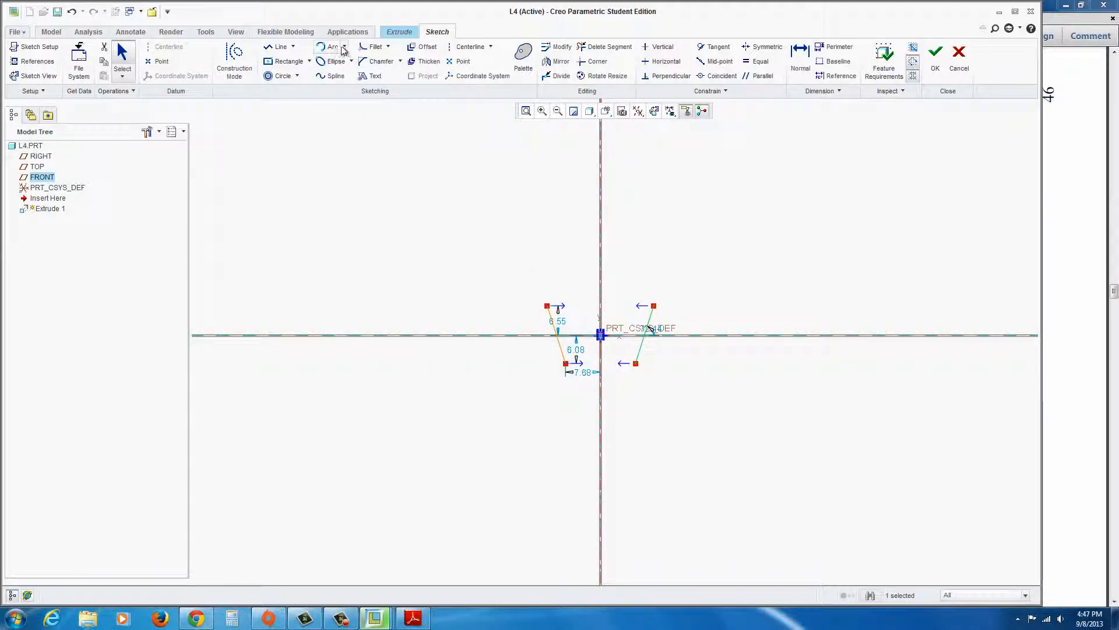
left_click(344, 47)
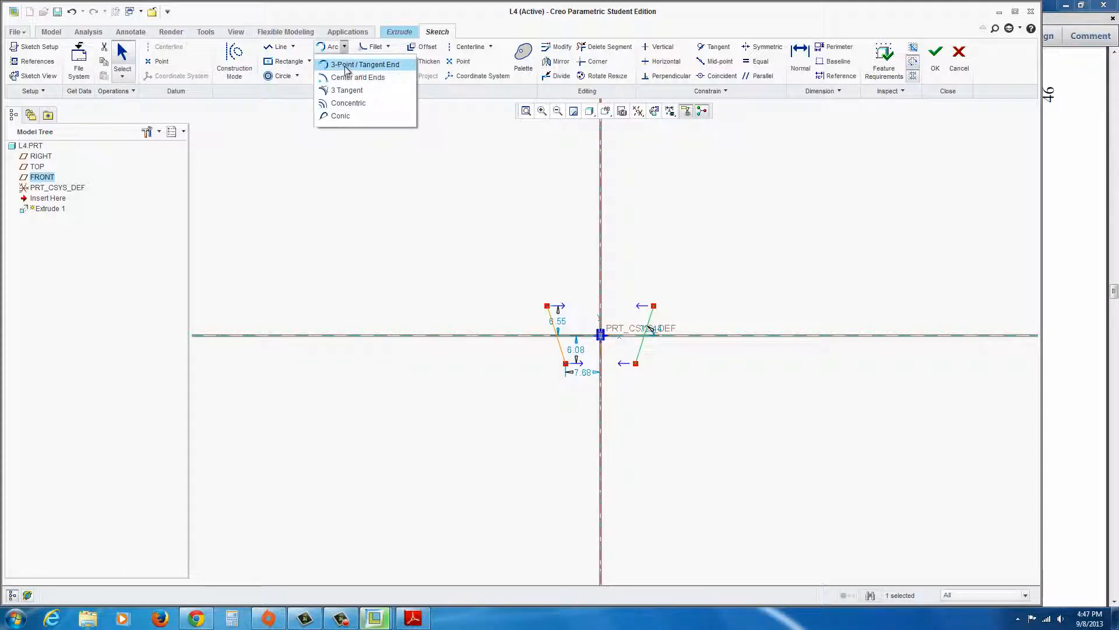
left_click(363, 64)
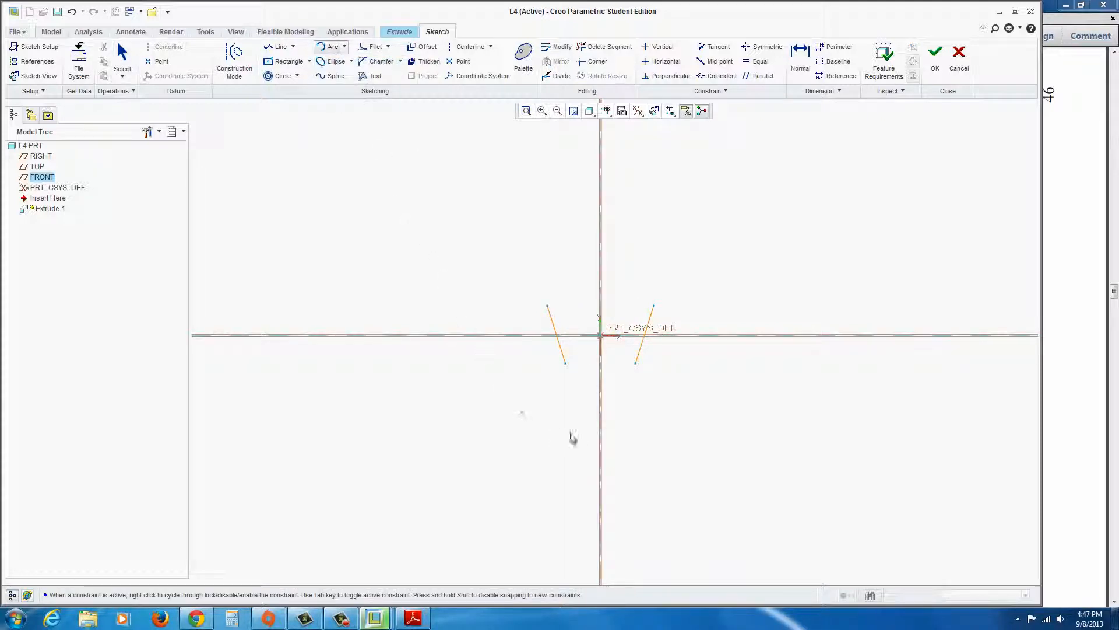
left_click(565, 365)
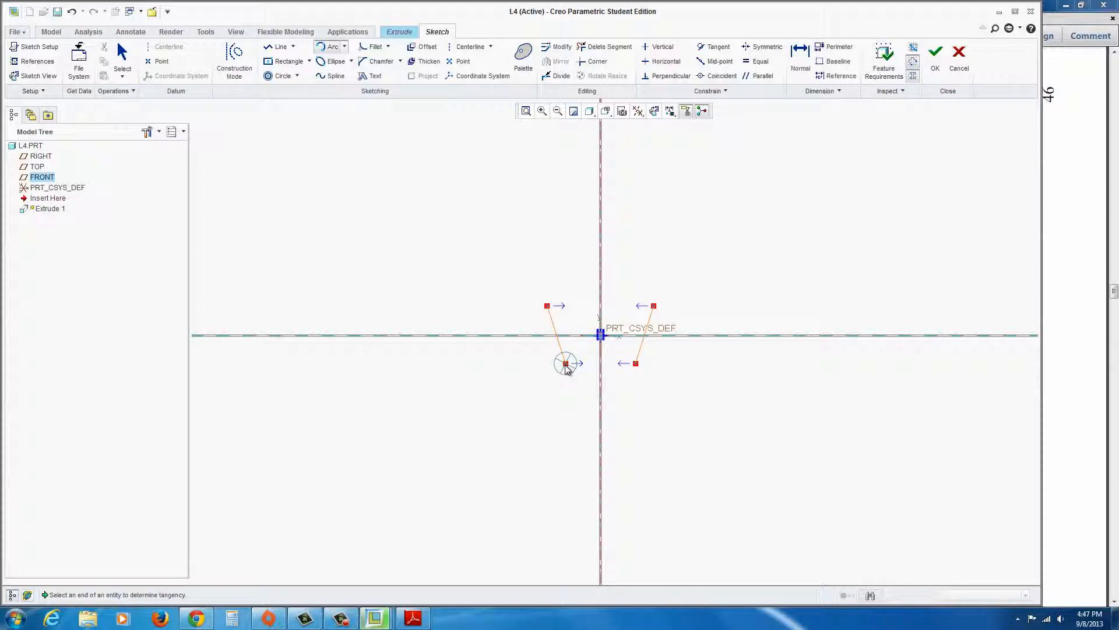
left_click(570, 372)
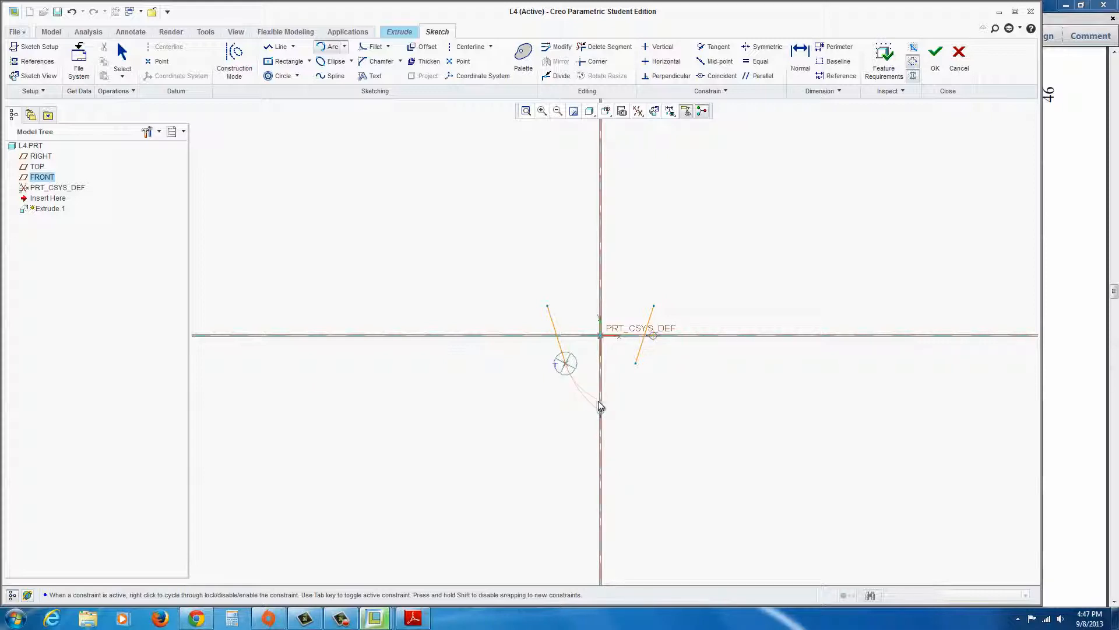
left_click(635, 363)
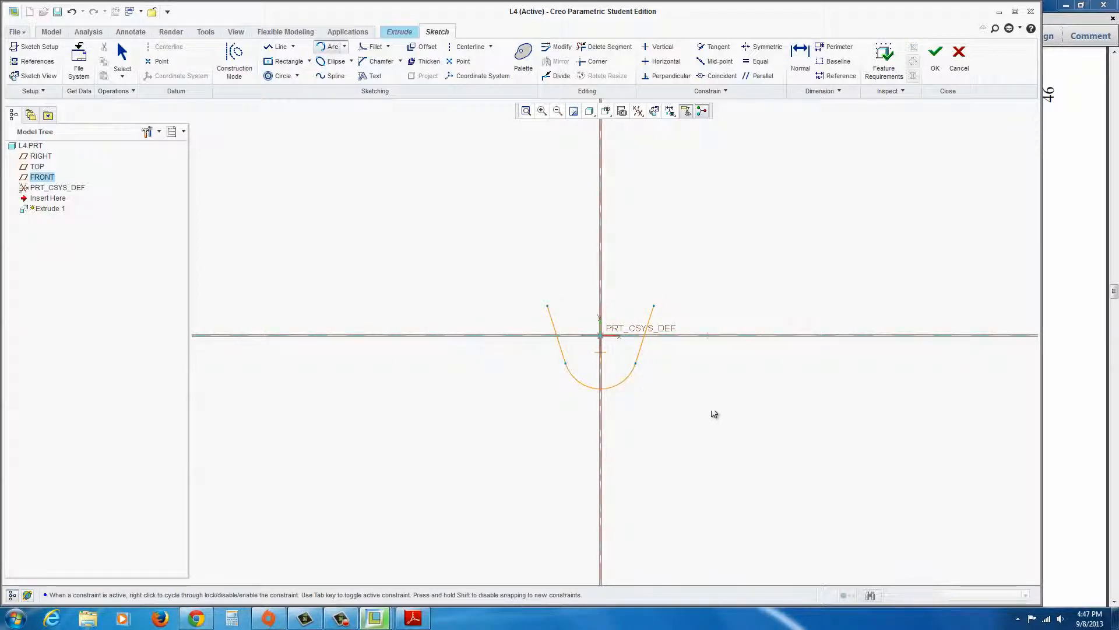
middle_click(556, 260)
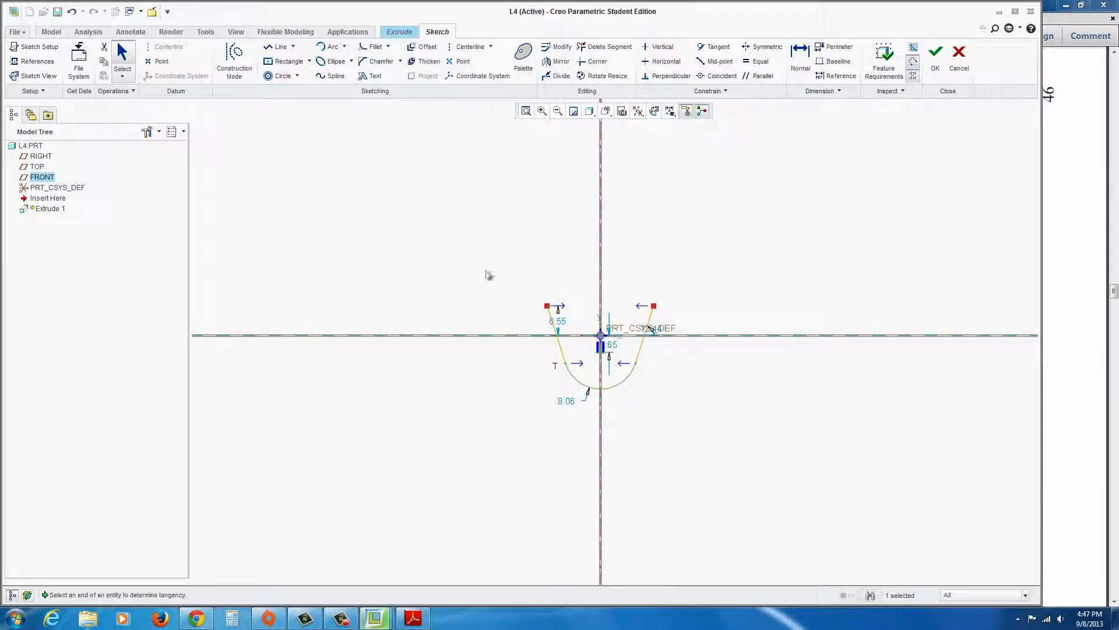
- Sketch a line from the left line's upper end outward to about 10.54 above the horizontal centerline, and mirror it about the vertical centerline
left_click(278, 49)
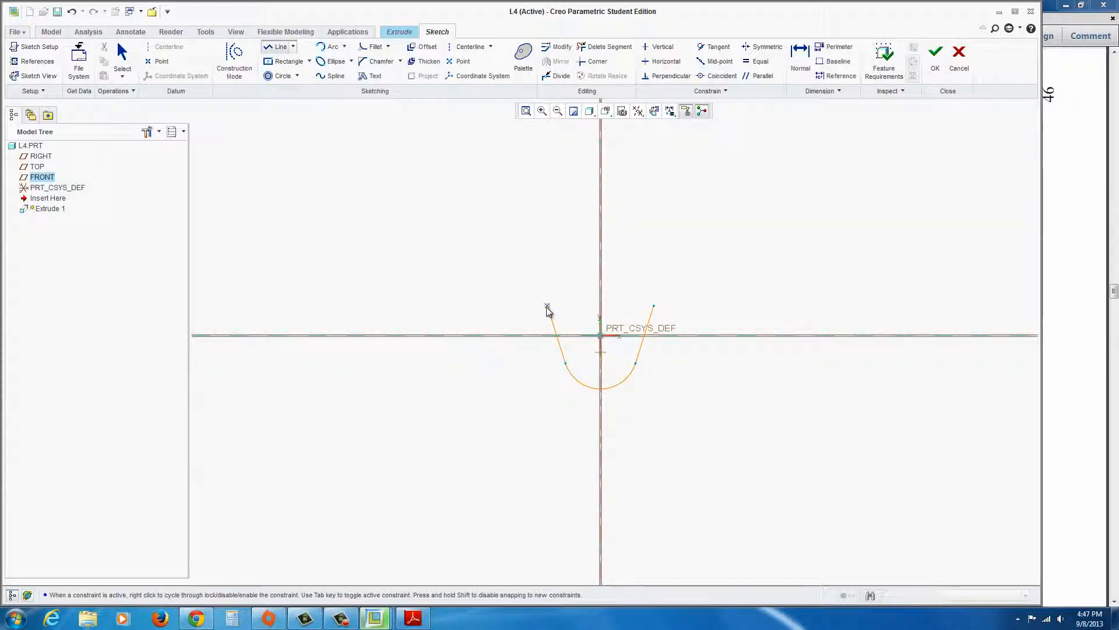
left_click(547, 306)
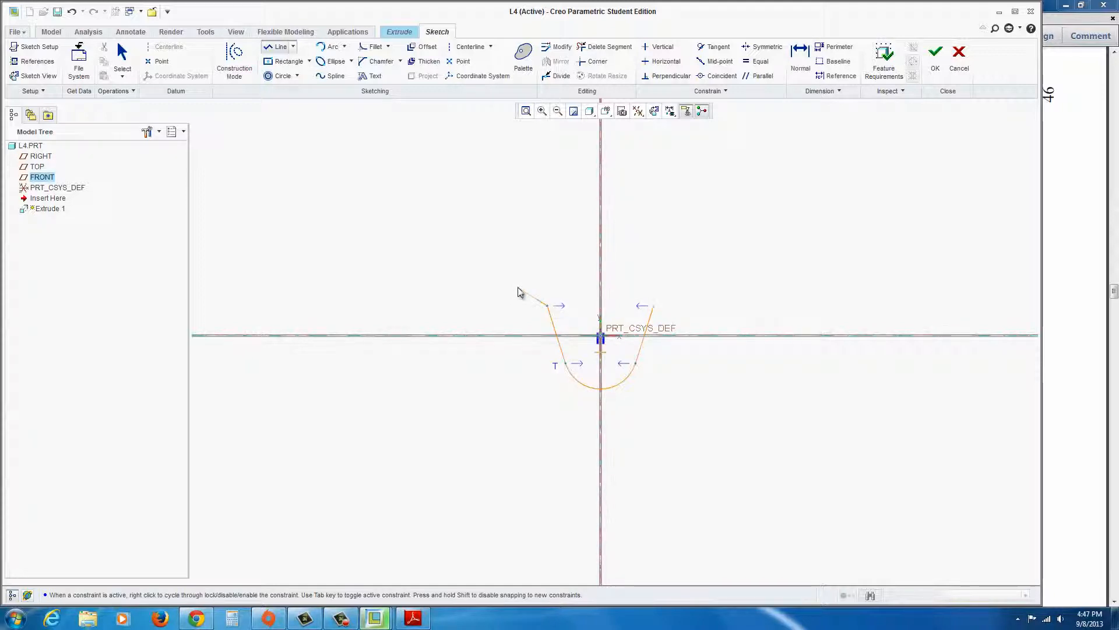
left_click(518, 288)
middle_click(502, 318)
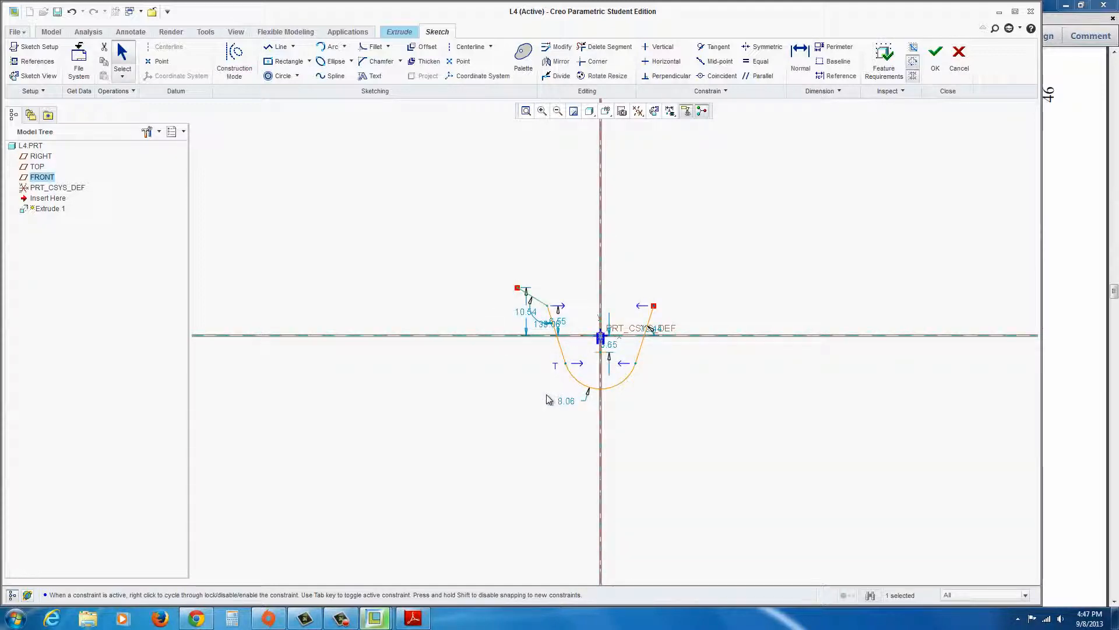
left_click(536, 229)
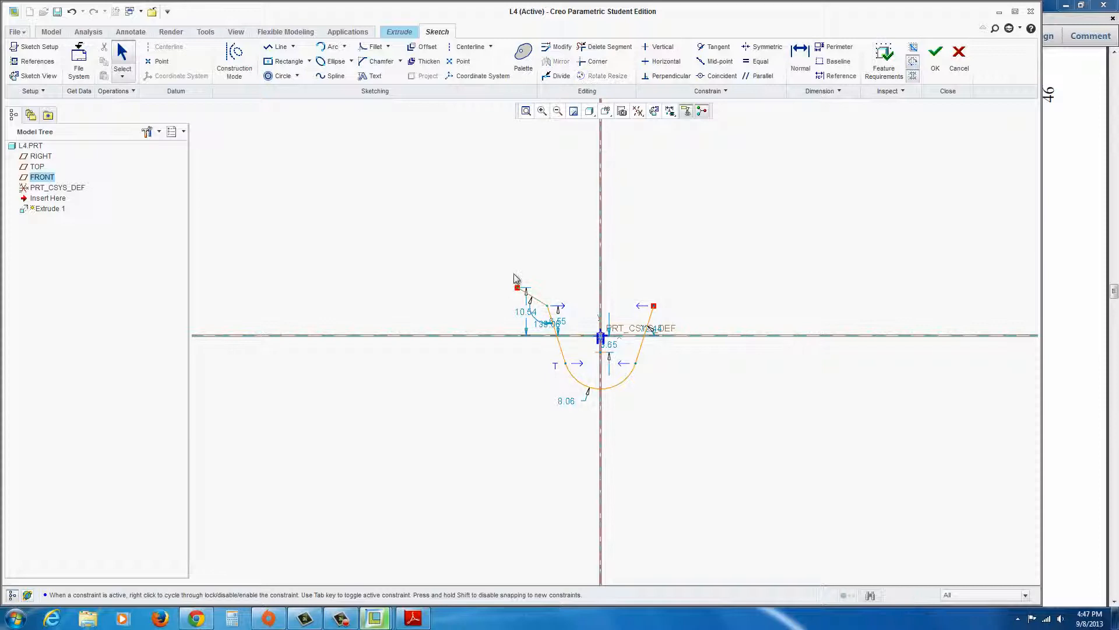
left_click(538, 301)
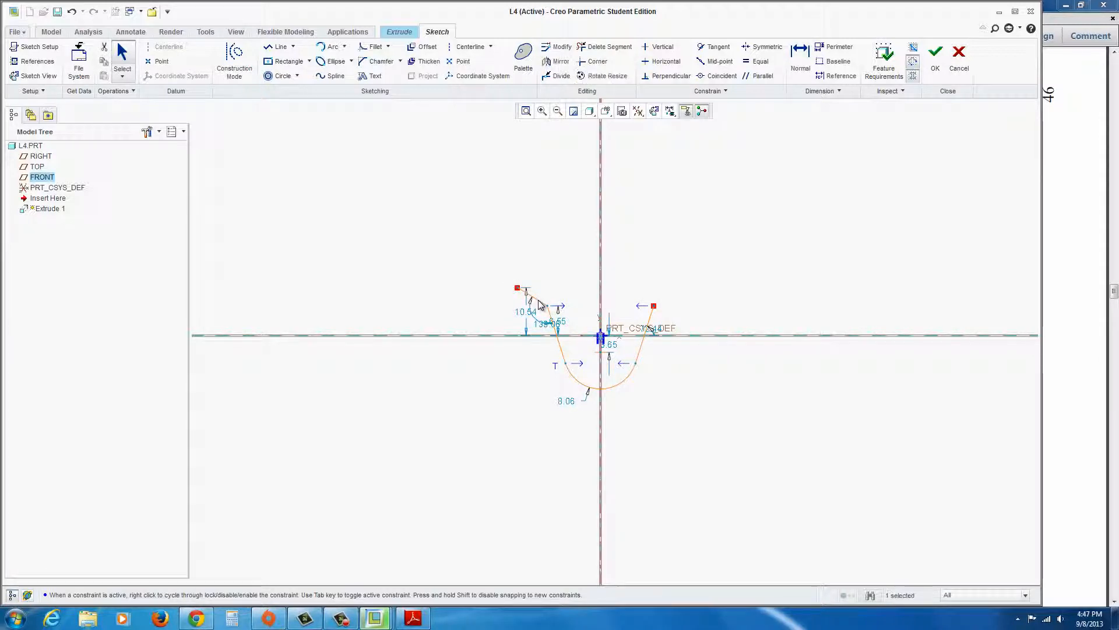
left_click(557, 62)
left_click(600, 275)
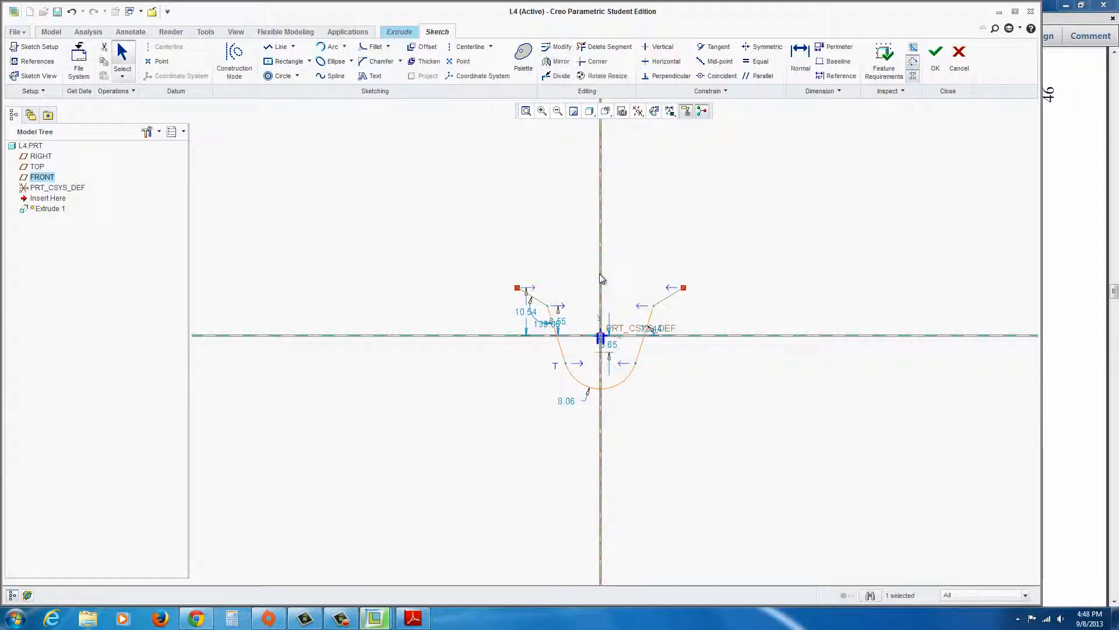
left_click(687, 392)
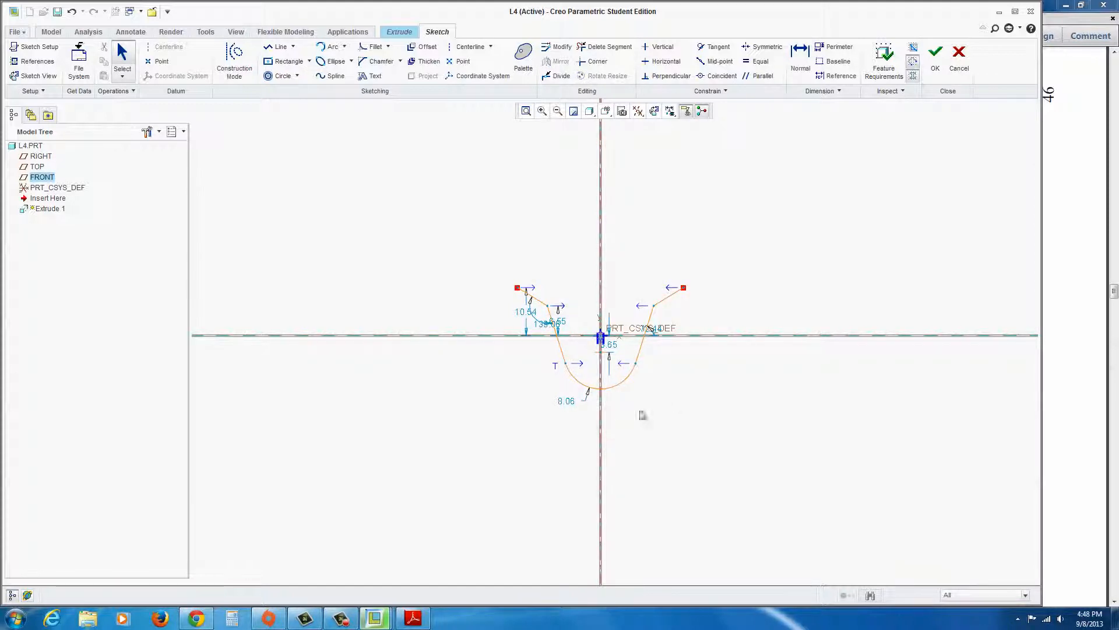
- Set the radius of the bottom arc to 0.75
double_click(567, 402)
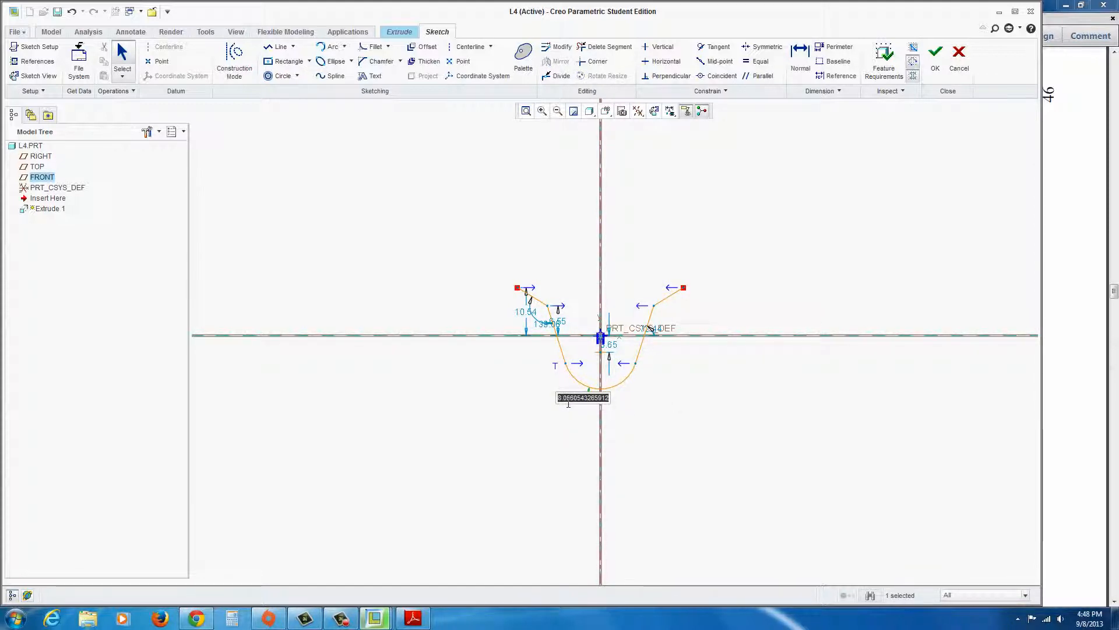
type("75")
key("Return")
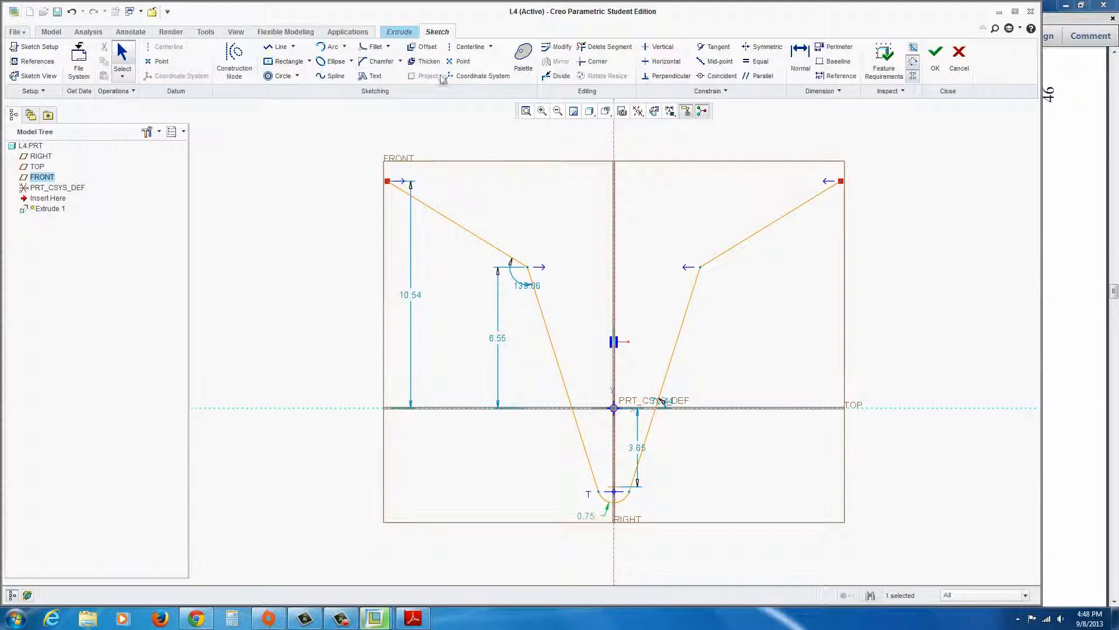
- Dimension the angle between the two long slanted lines and set it to 23 degrees as given in the PDF drawing
left_click(802, 64)
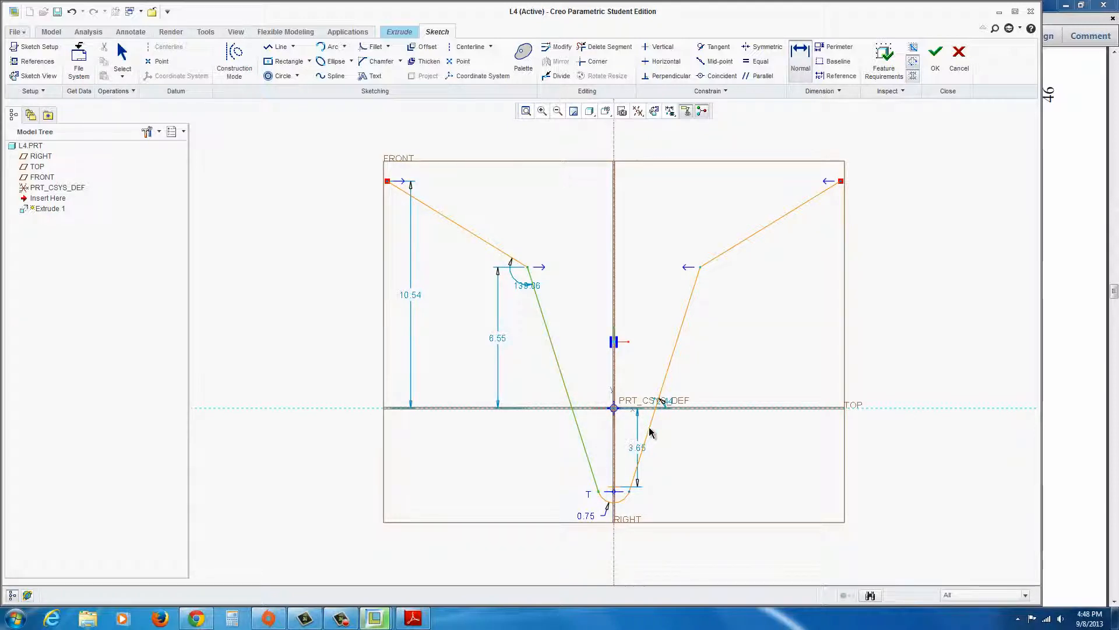
middle_click(630, 300)
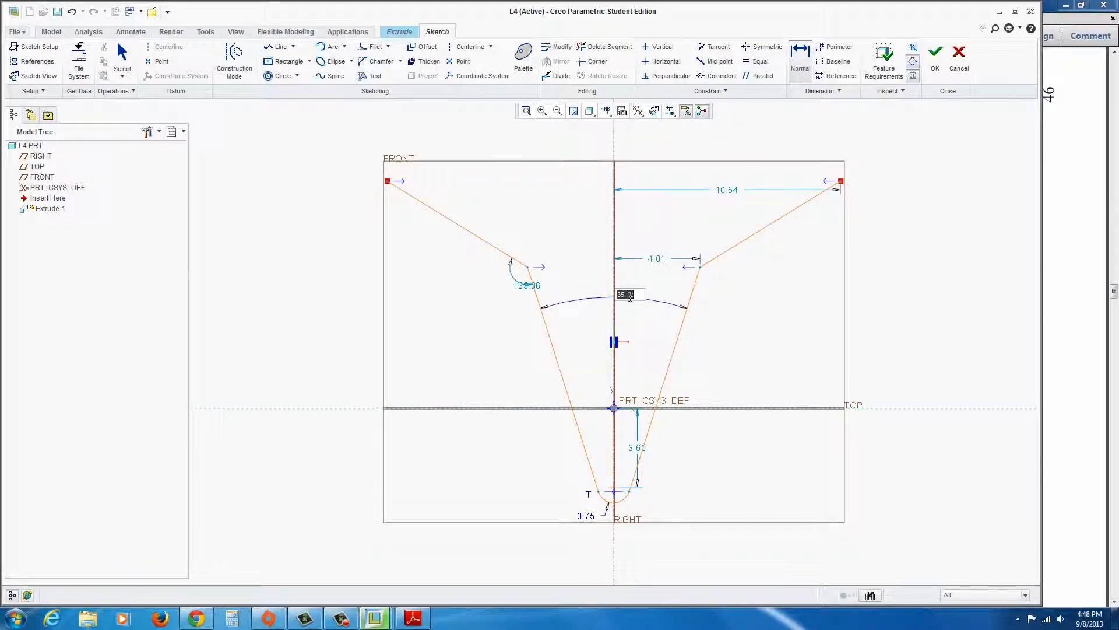
left_click(413, 618)
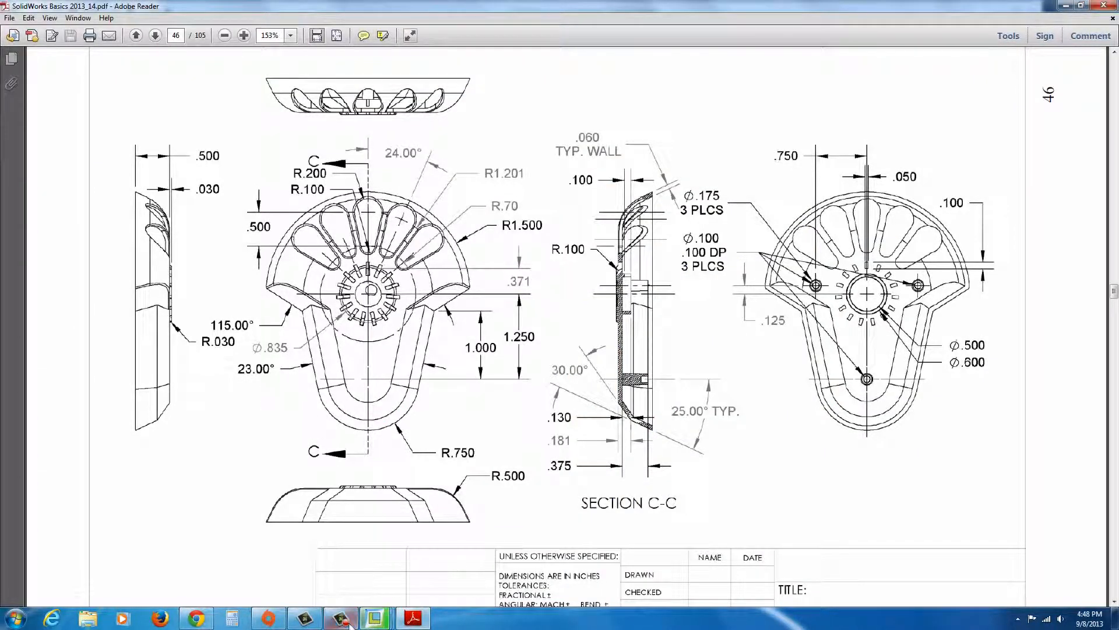
mouse_move(375, 619)
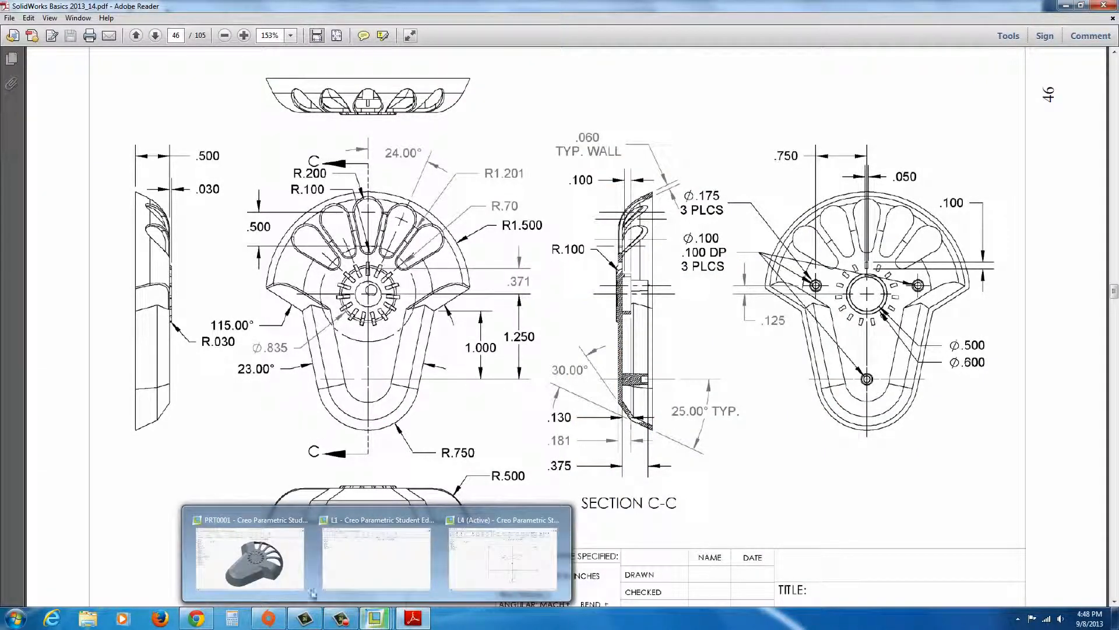
left_click(492, 563)
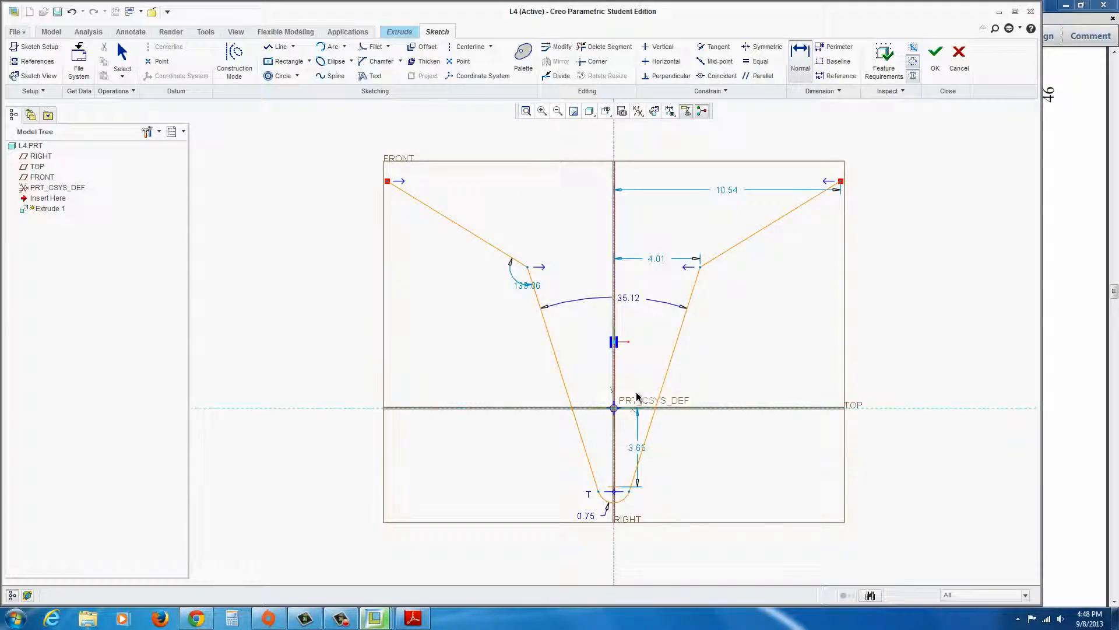
double_click(633, 298)
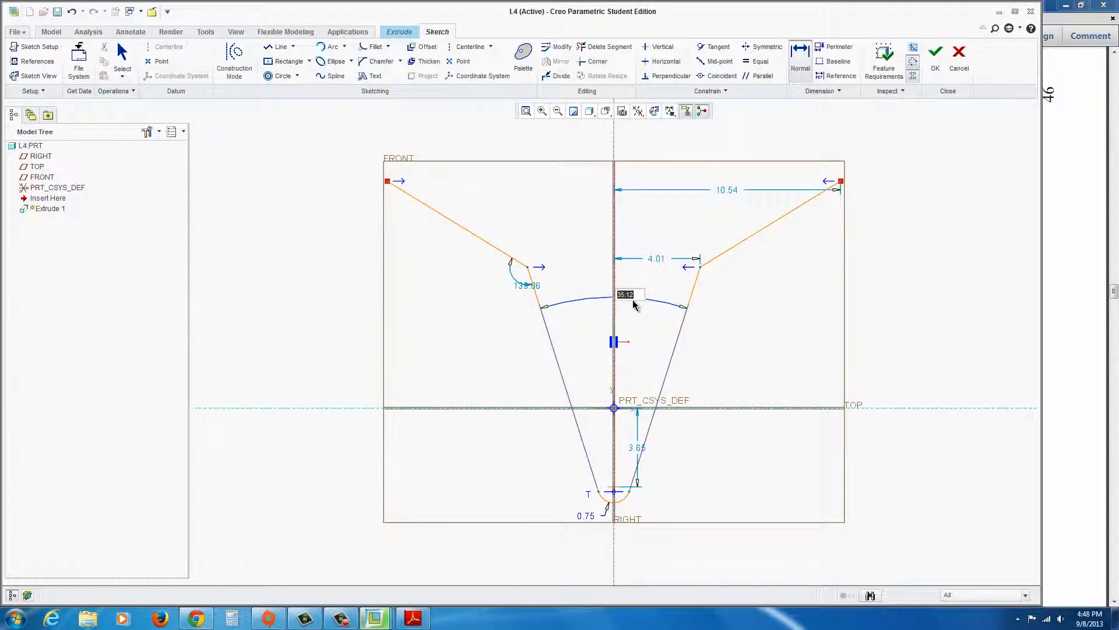
type("23")
key("Return")
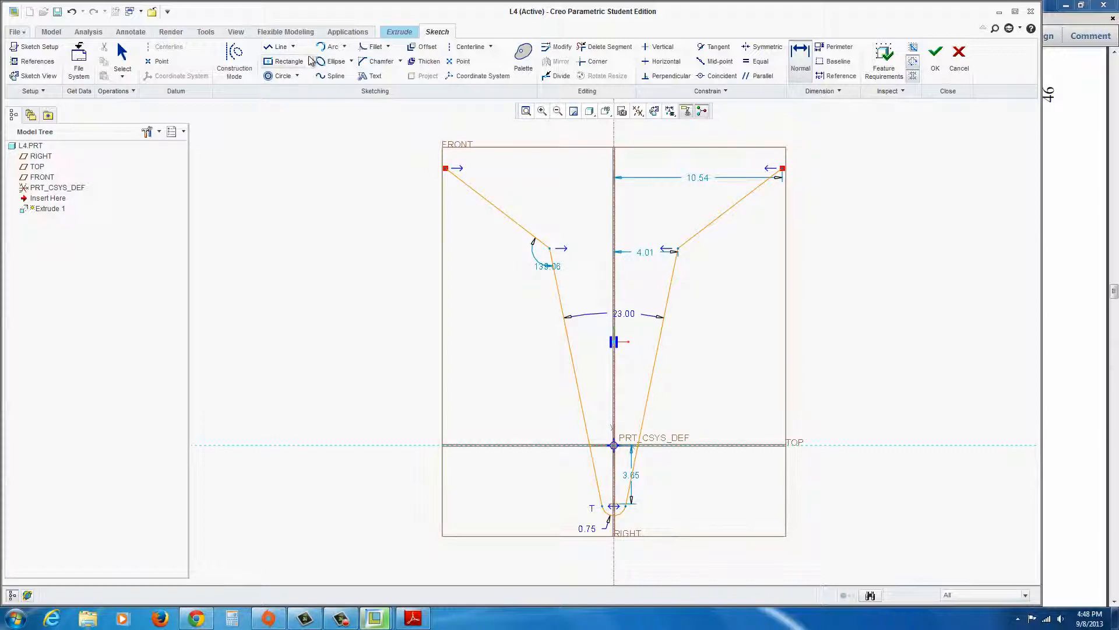
- Dimension the angle between the two upper outward lines and set it to 115 degrees
left_click(502, 216)
left_click(718, 220)
middle_click(665, 196)
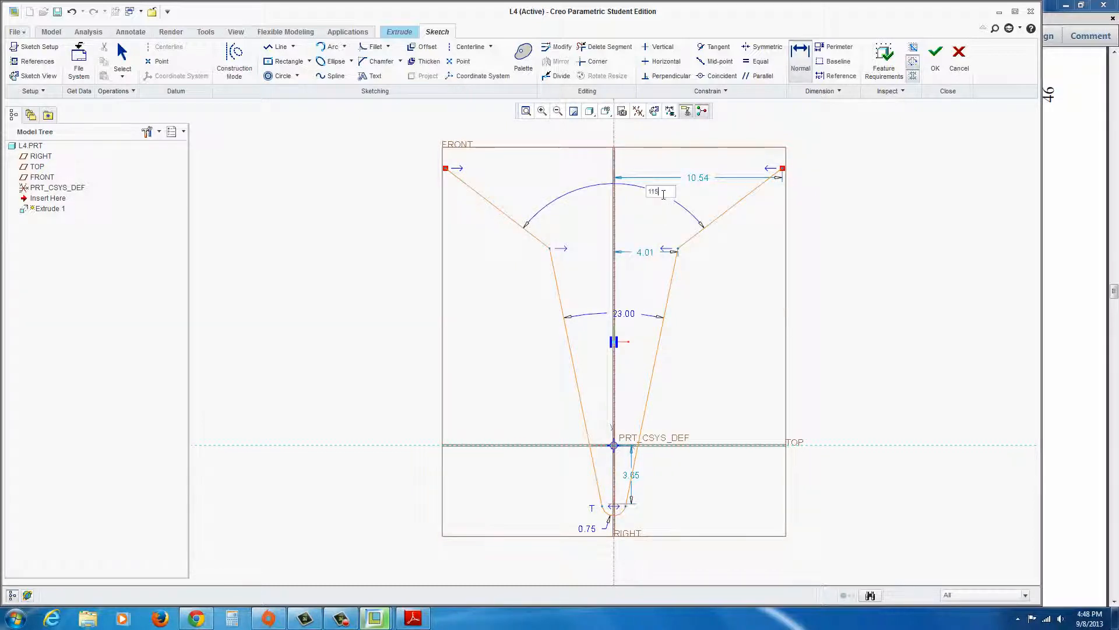
key("Return")
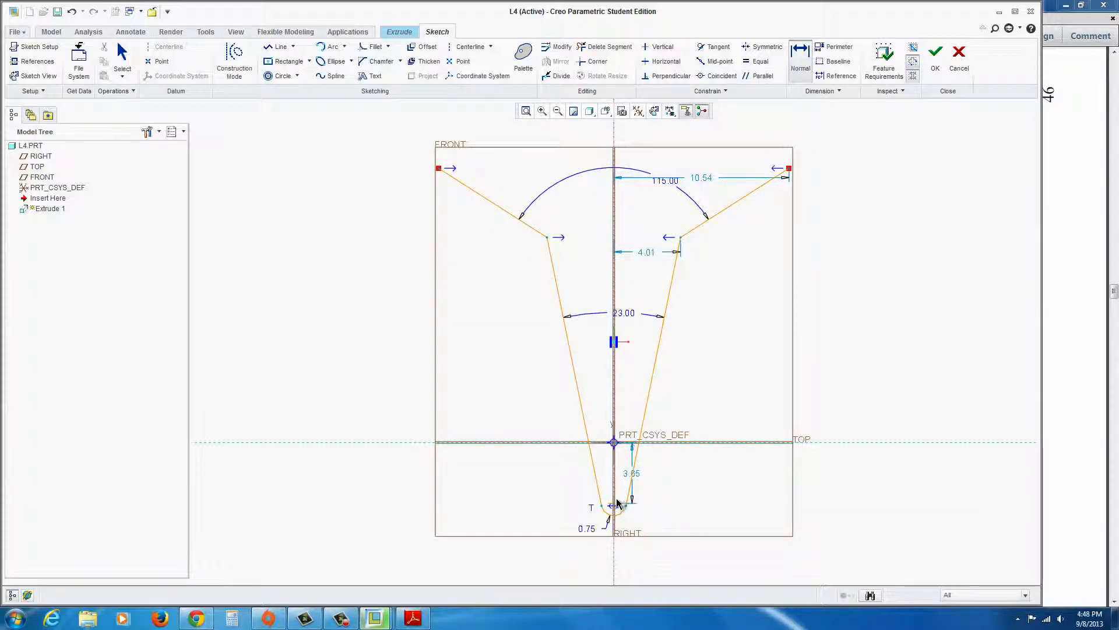
- Dimension the vertical distance from the bottom arc's center to the right-hand corner of the lines and set it to 1.00 per the PDF drawing
scroll(619, 517, "up", 3)
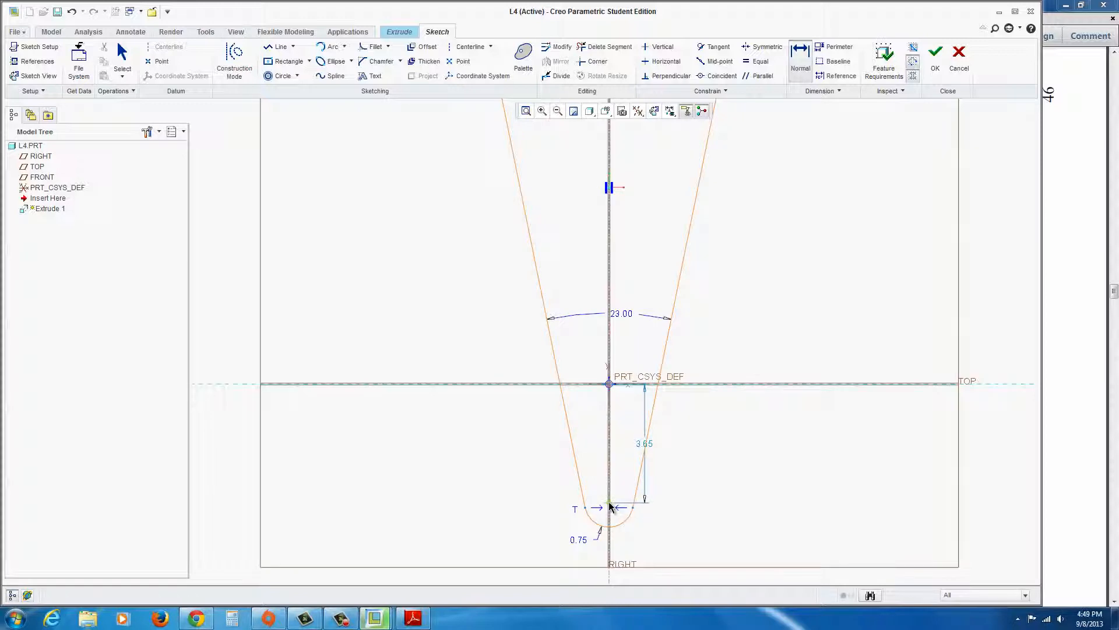
scroll(737, 448, "down", 1)
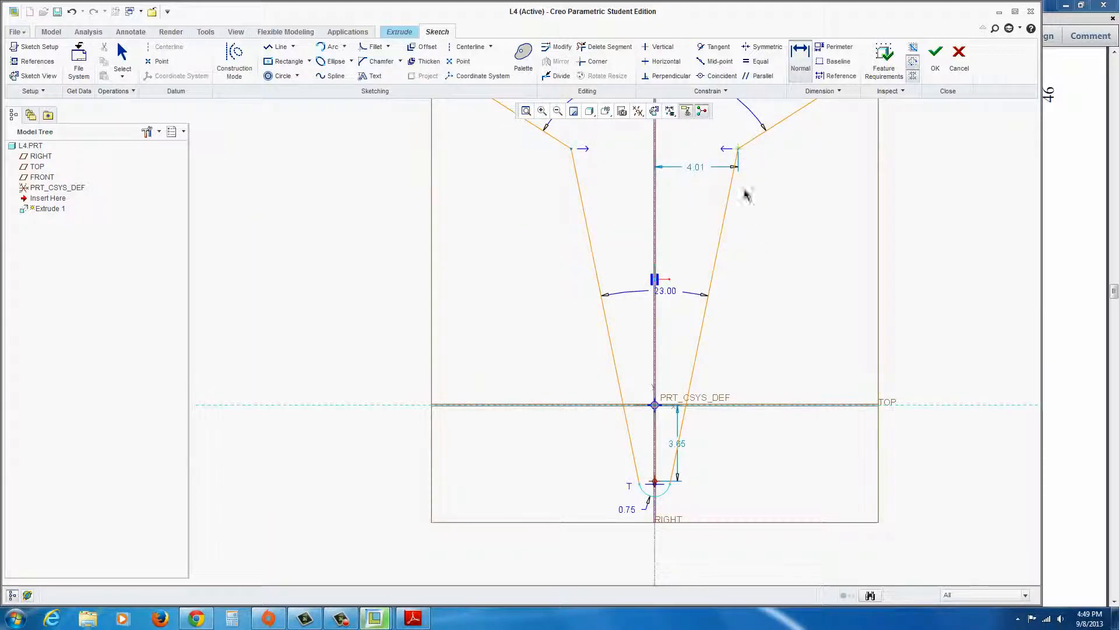
scroll(747, 195, "down", 1)
scroll(725, 200, "up", 1)
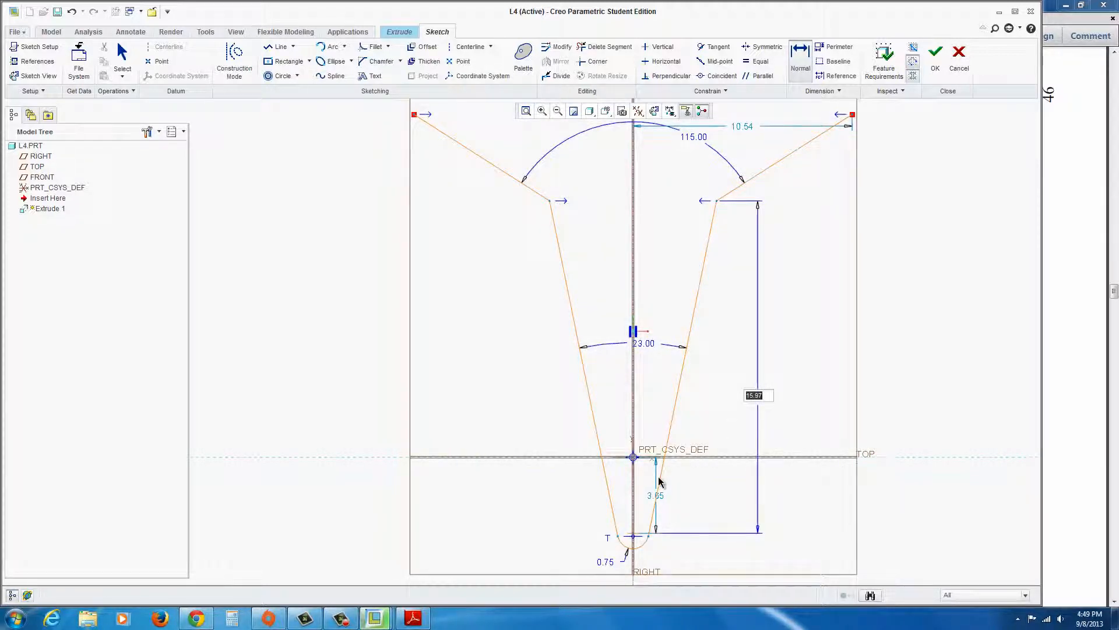
left_click(412, 619)
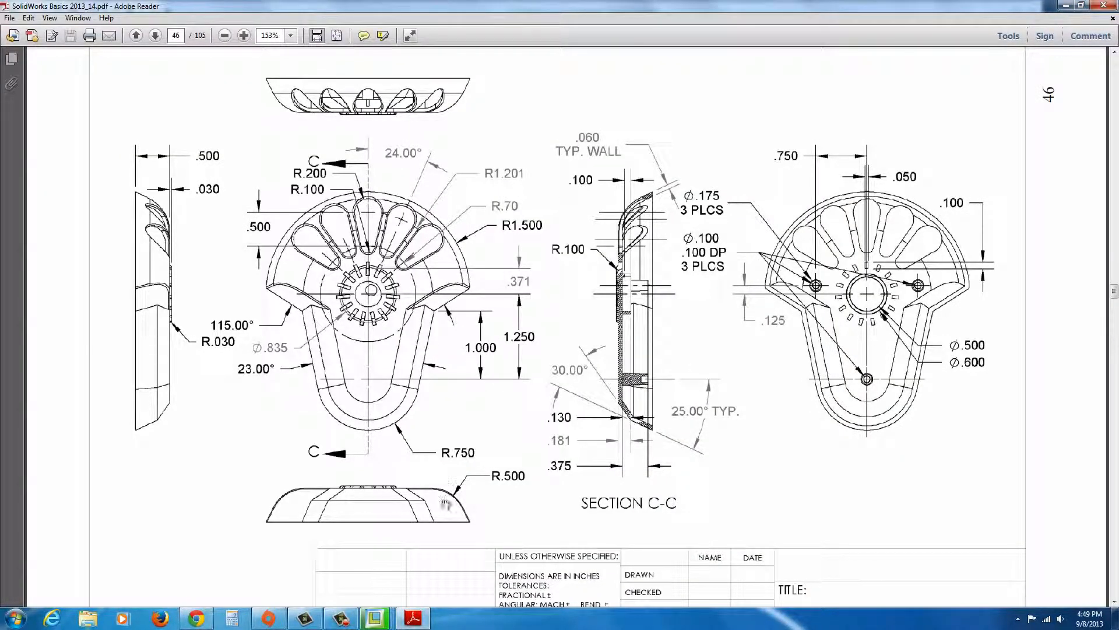
left_click(375, 618)
left_click(489, 566)
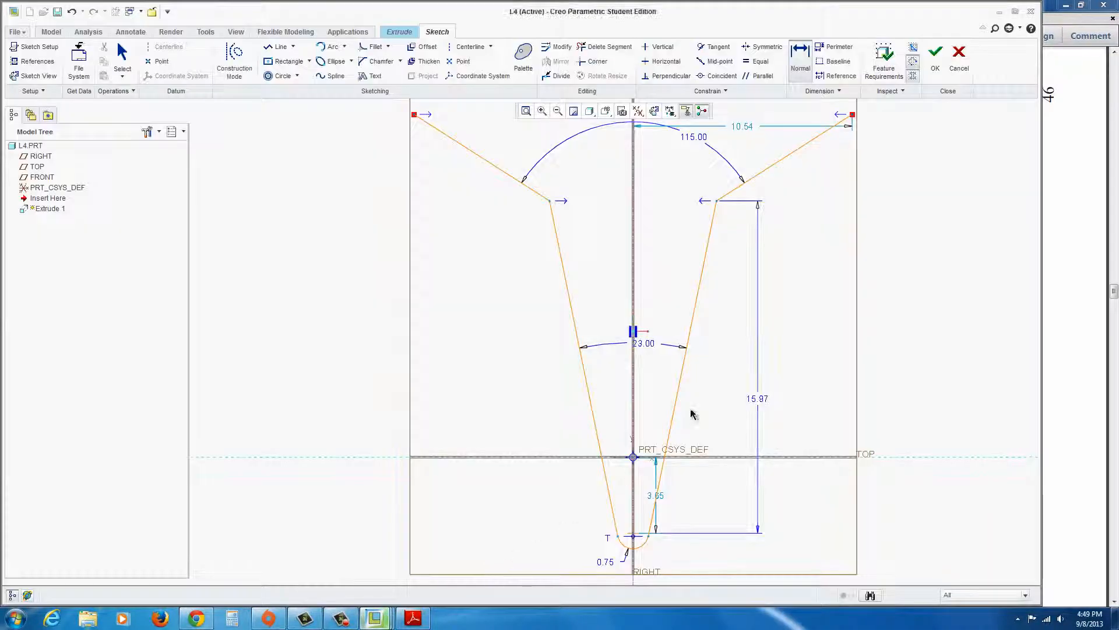
double_click(758, 394)
type("1.")
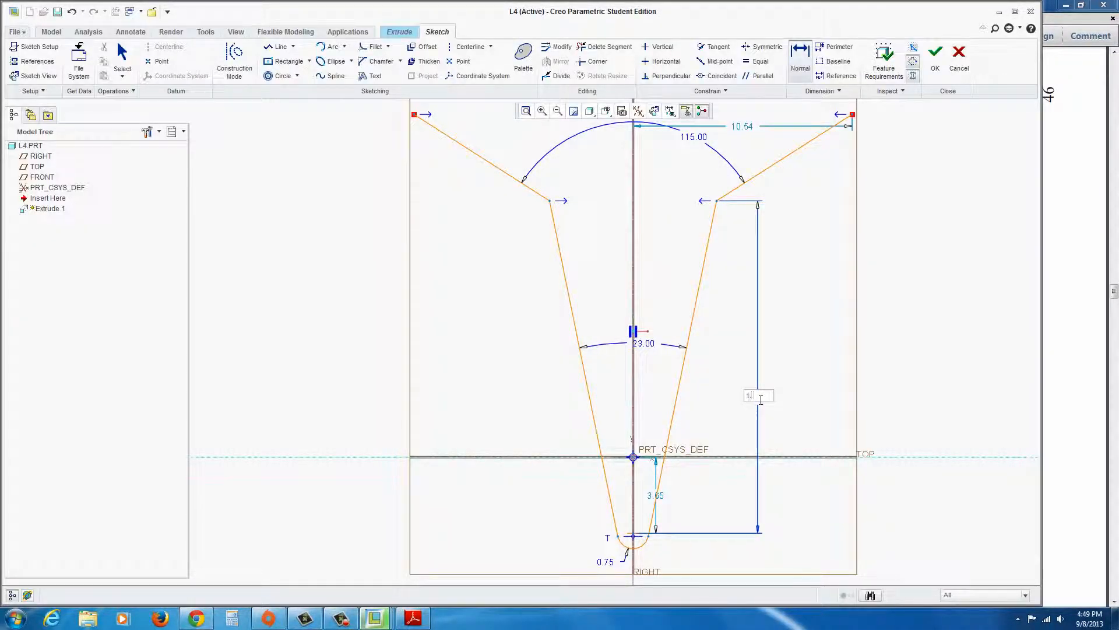
key("Return")
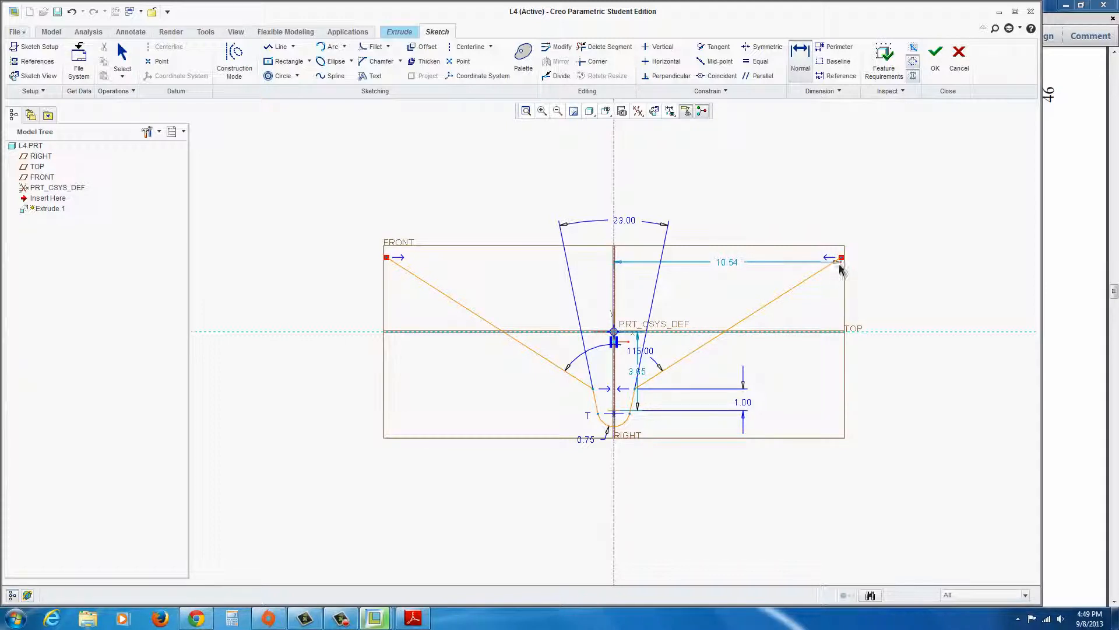
- Shorten the upper lines so their outer ends lie about 1.89 from the vertical centerline, and restore the angle between them to 115 degrees
middle_click(825, 312)
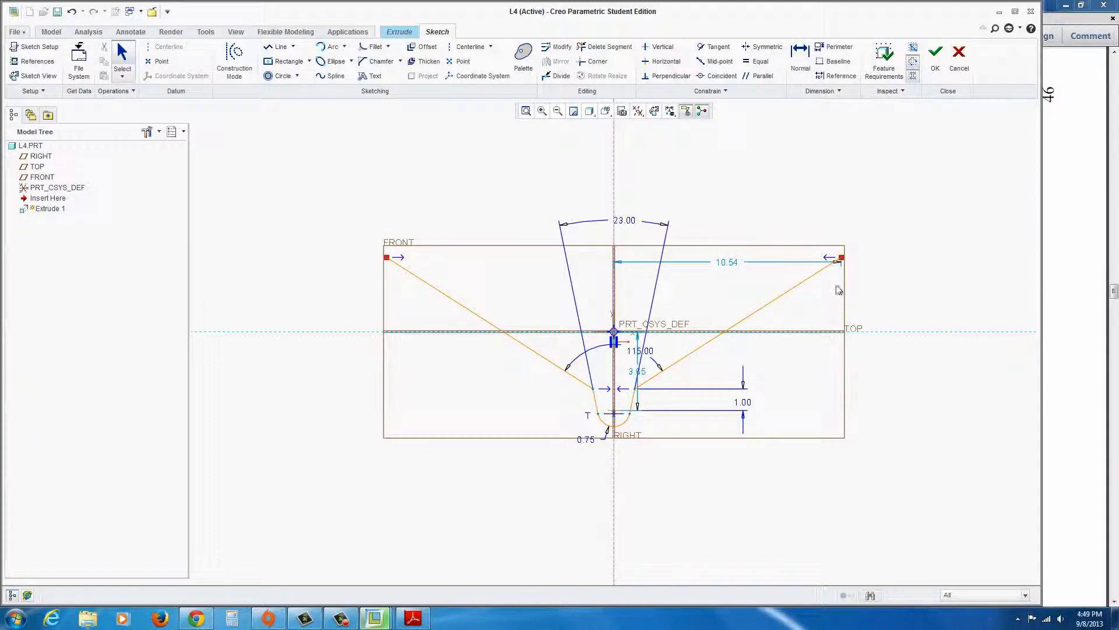
mouse_move(841, 258)
left_mouse_down()
mouse_move(688, 338)
mouse_move(667, 369)
mouse_move(654, 366)
mouse_move(656, 382)
left_mouse_up()
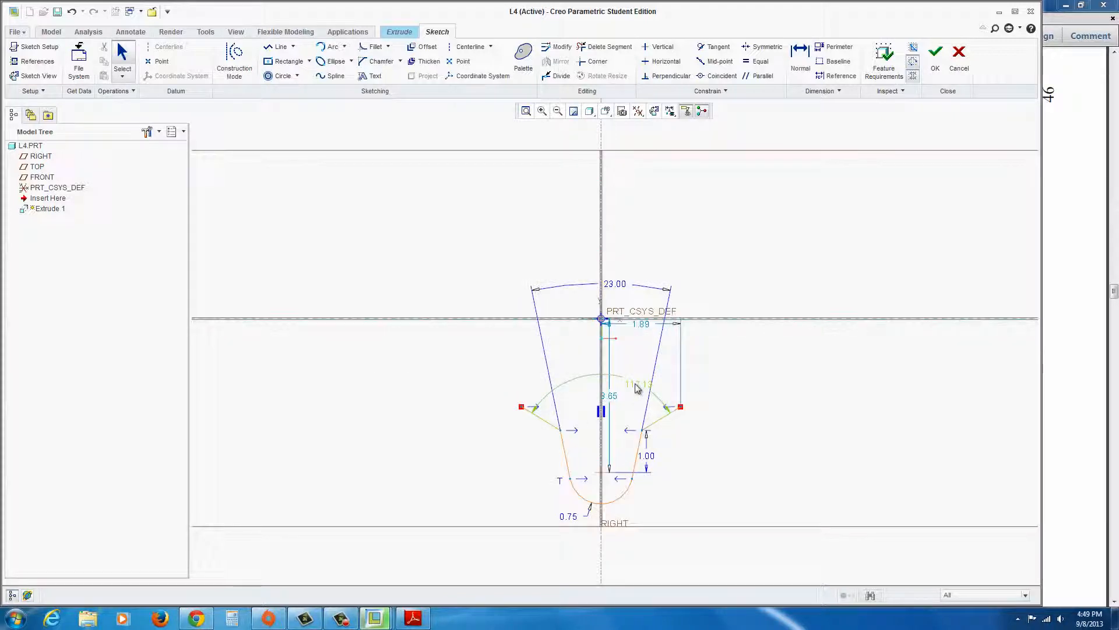
double_click(636, 386)
key("Return")
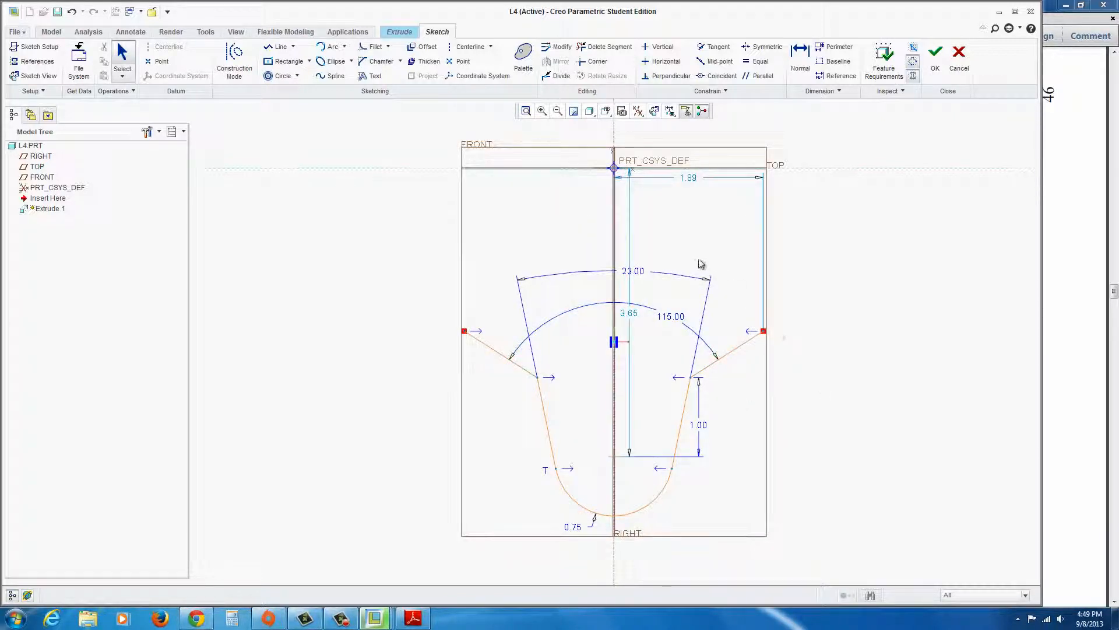
- Place both angle dimensions outside the profile's left side and set the bottom arc center's vertical distance from the horizontal centerline to 0
mouse_move(631, 277)
left_mouse_down()
mouse_move(608, 412)
mouse_move(495, 446)
left_mouse_up()
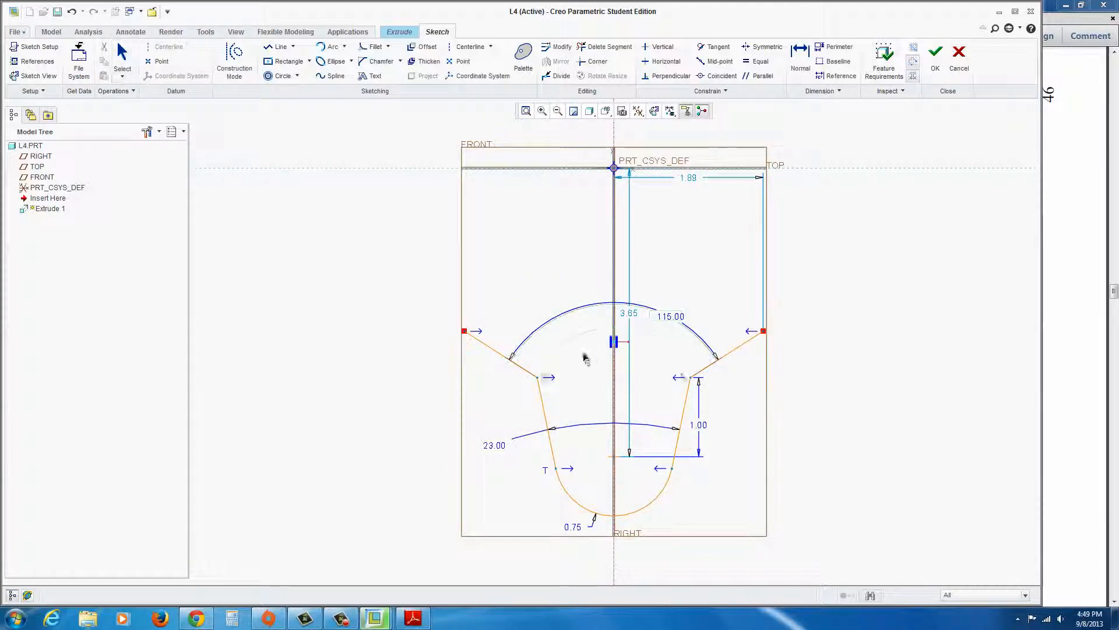
left_click_drag(586, 358, 498, 397)
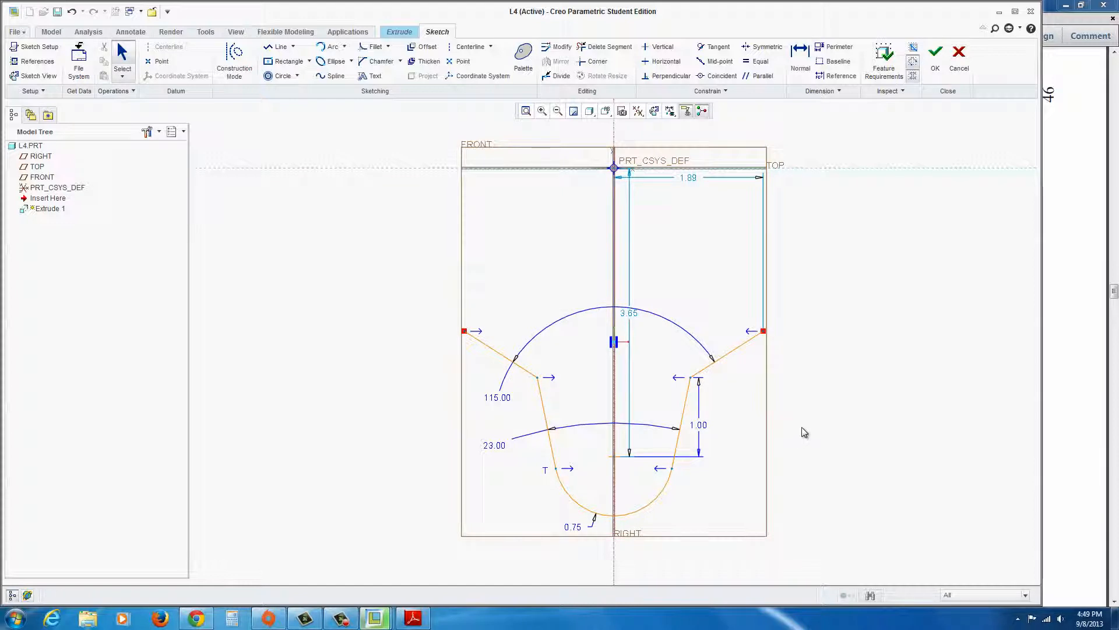
double_click(633, 315)
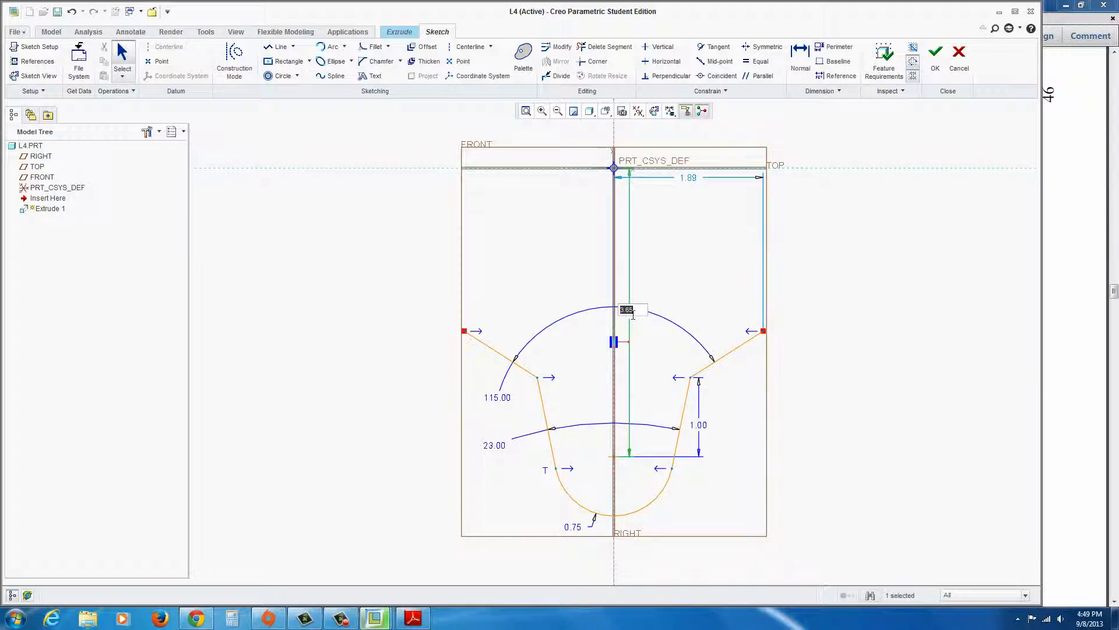
type("0")
key("Return")
scroll(629, 315, "up", 3)
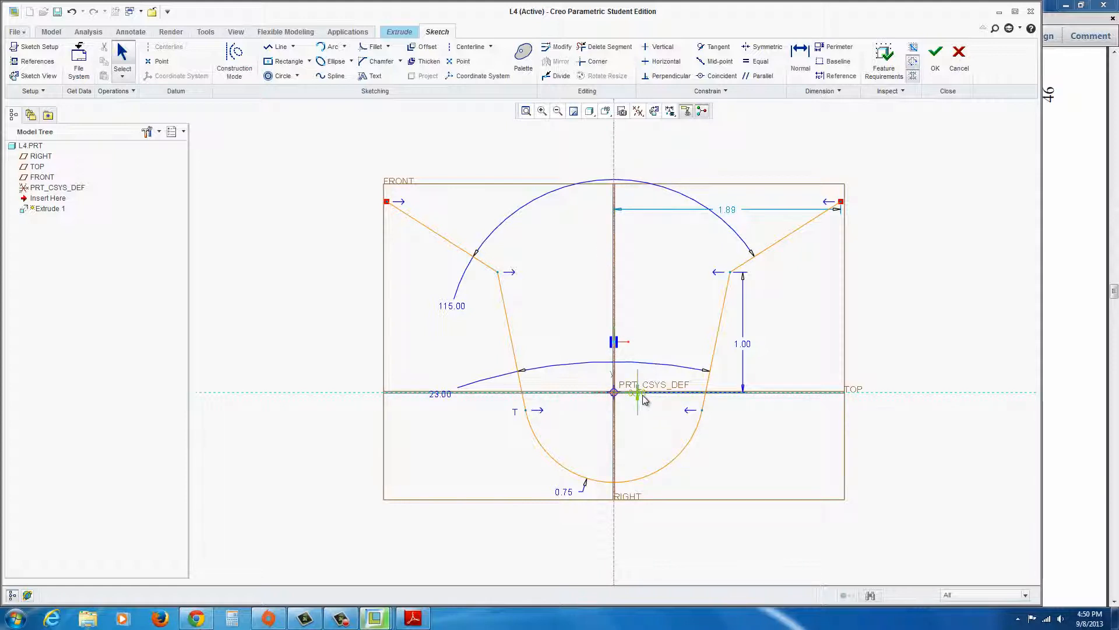
- Close the profile's top with a three-point arc of about 3.31 radius between the outer ends of the upper lines
left_click(331, 48)
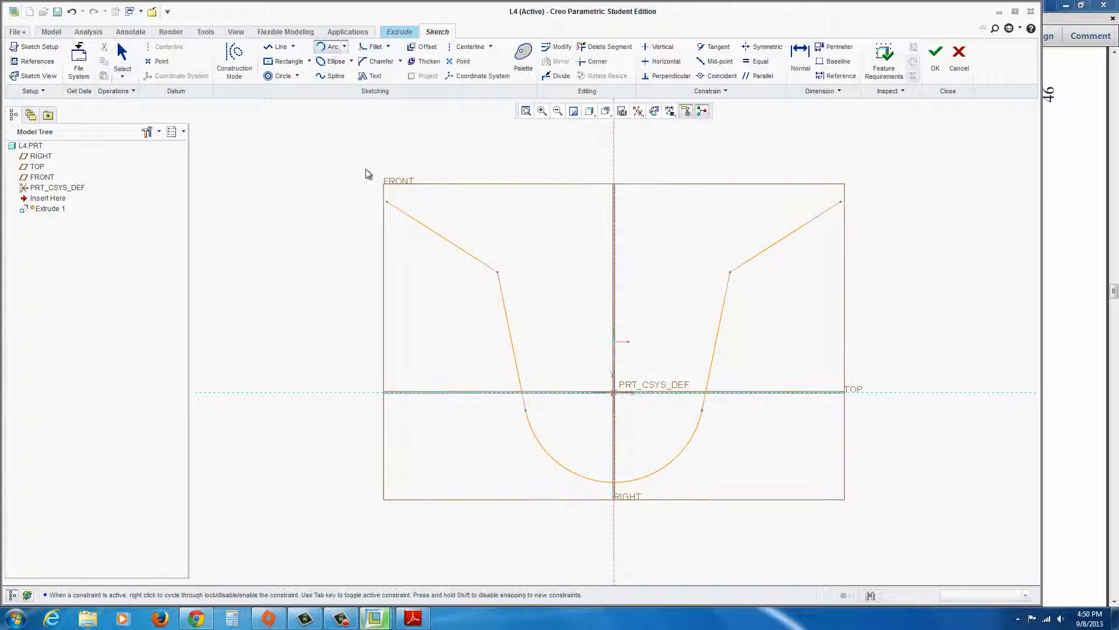
left_click(387, 202)
left_click(395, 206)
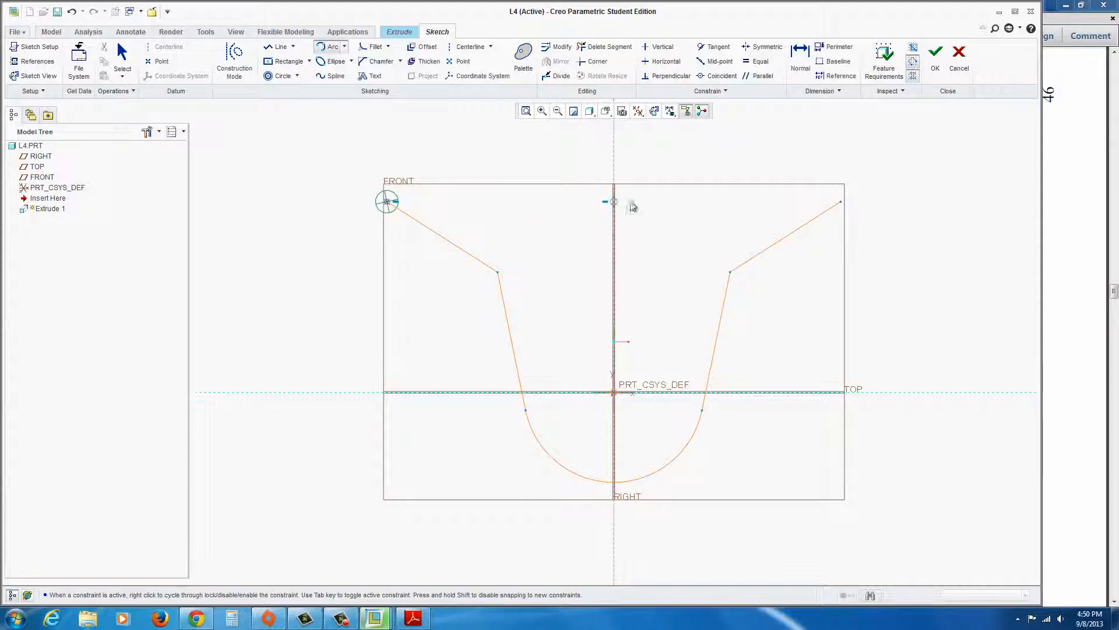
left_click(841, 202)
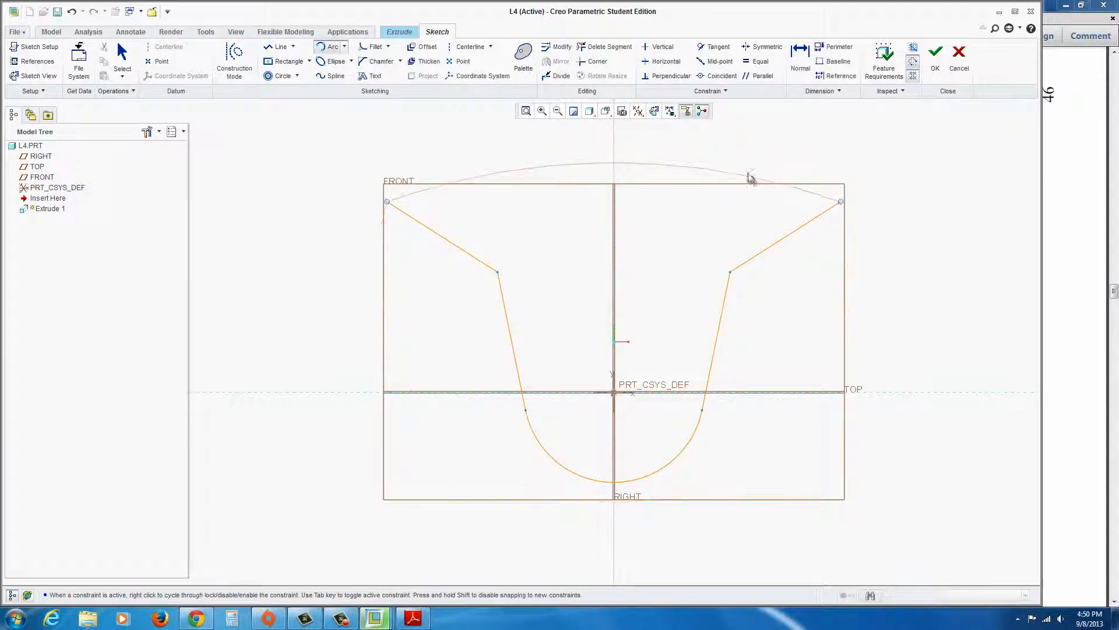
left_click(625, 132)
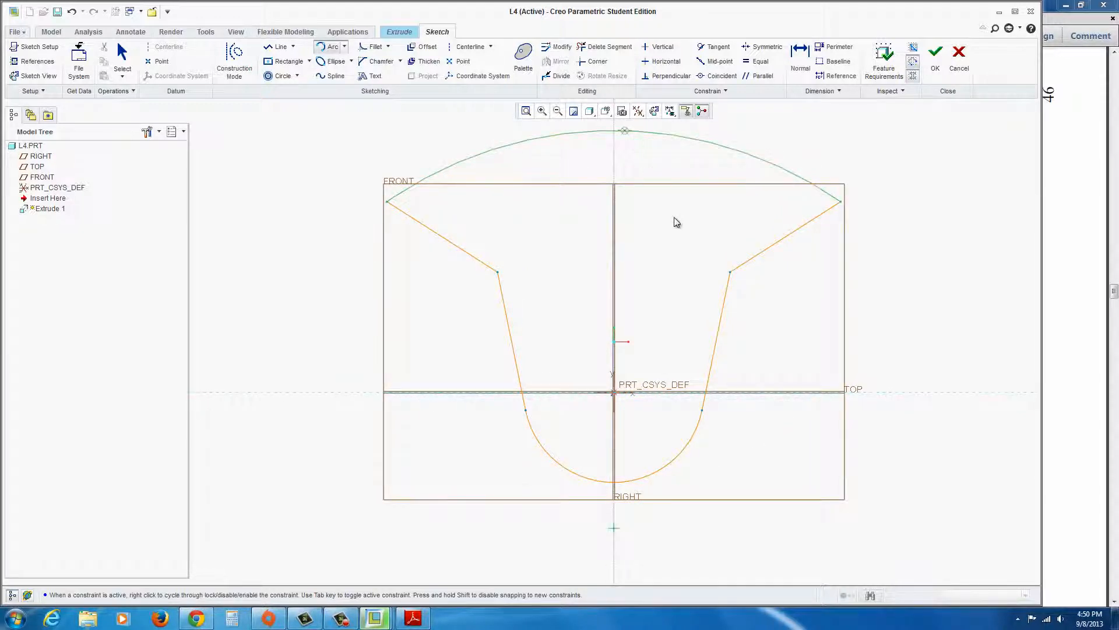
middle_click(674, 217)
- Try to set the top arc's radius to 1.5
scroll(696, 278, "down", 5)
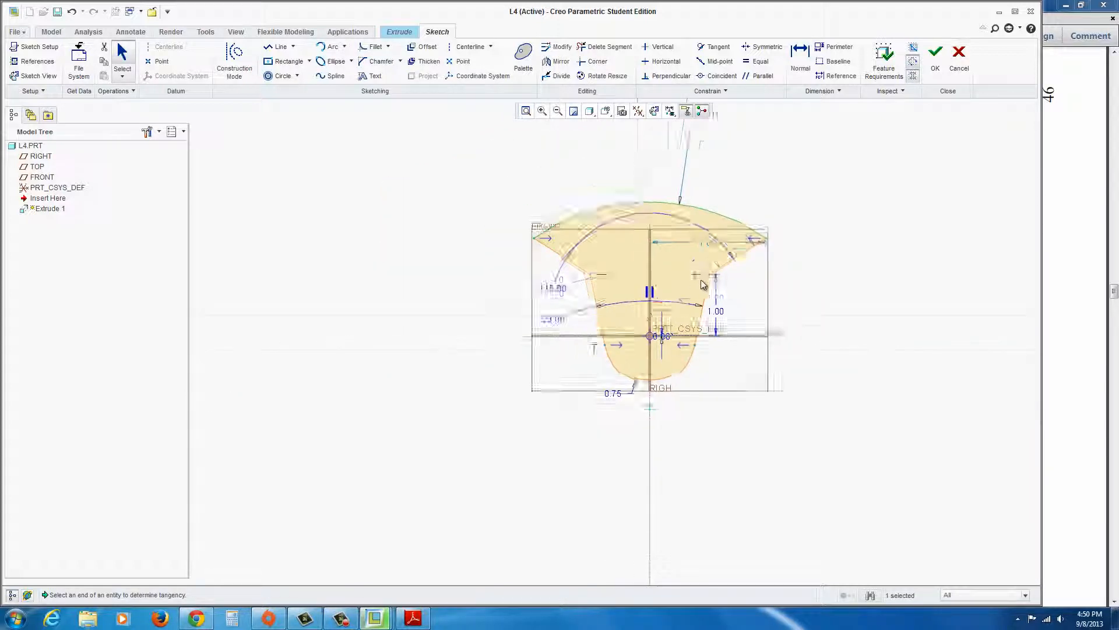
double_click(723, 144)
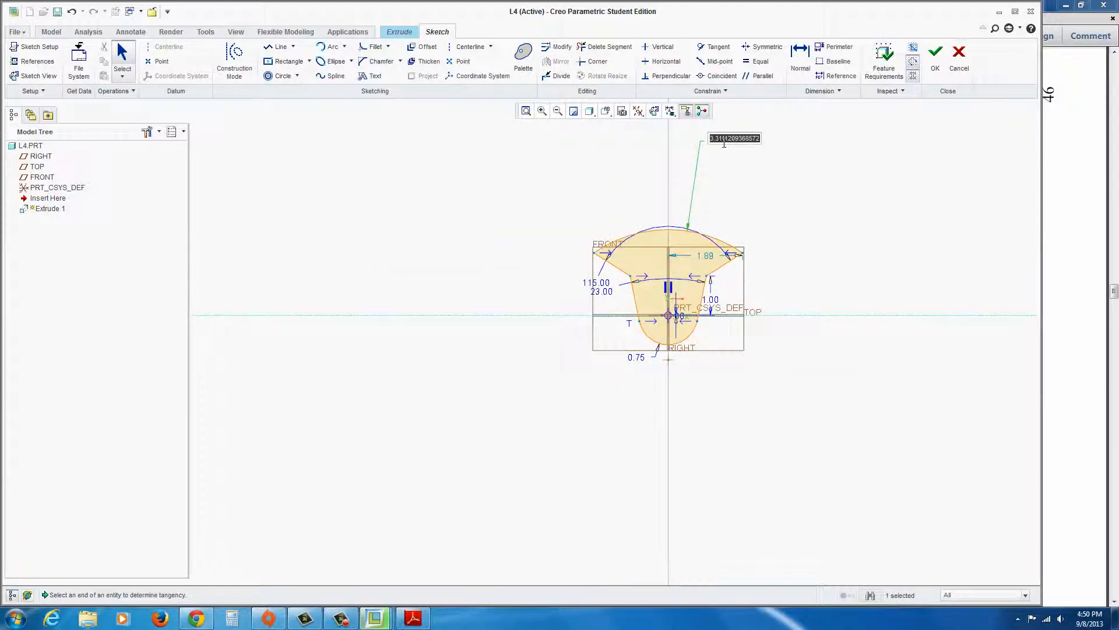
type("1")
key("Return")
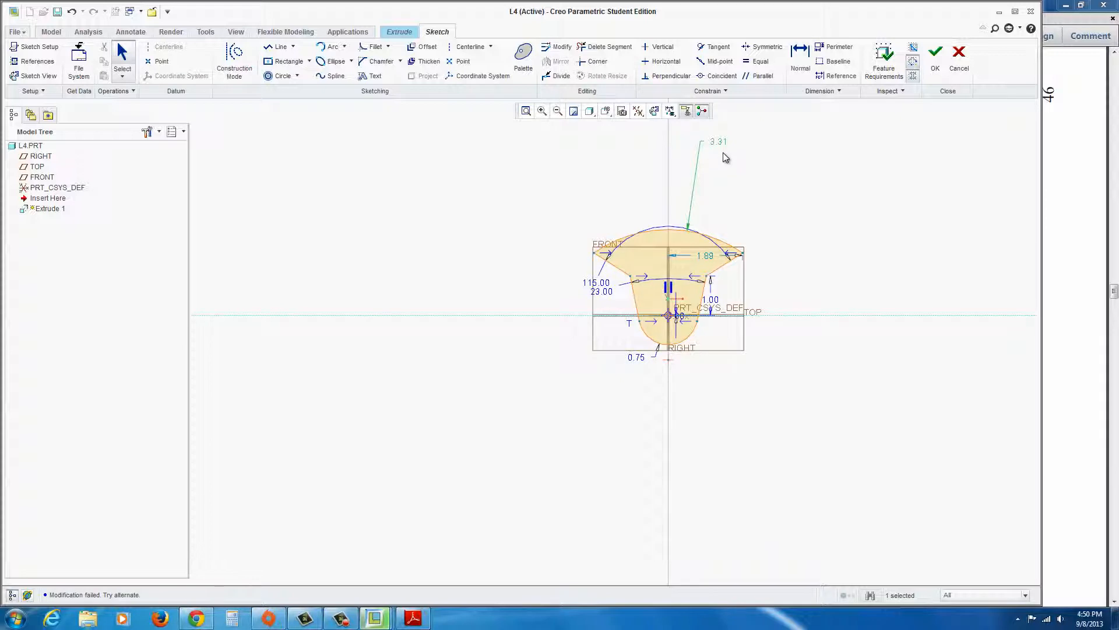
double_click(721, 145)
type("1.5")
key("Return")
- Pull the top arc upward into a rounder shape of about 2.05 radius and retry editing its radius
left_click_drag(683, 236, 689, 199)
scroll(756, 306, "up", 3)
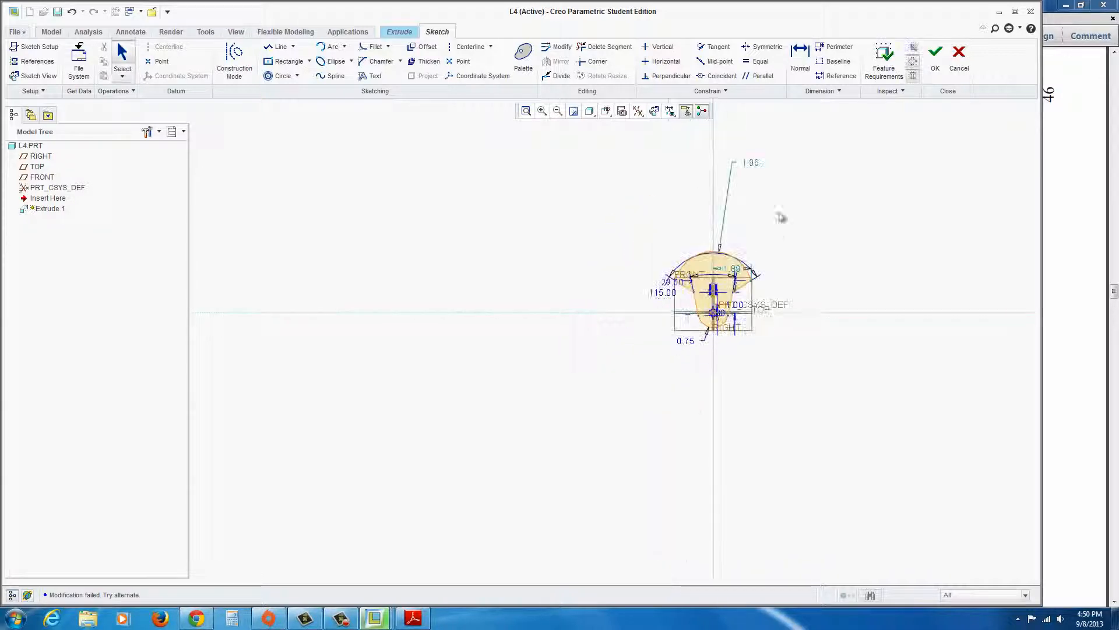
scroll(761, 198, "down", 2)
mouse_move(704, 291)
left_mouse_down()
mouse_move(706, 281)
mouse_move(707, 295)
left_mouse_up()
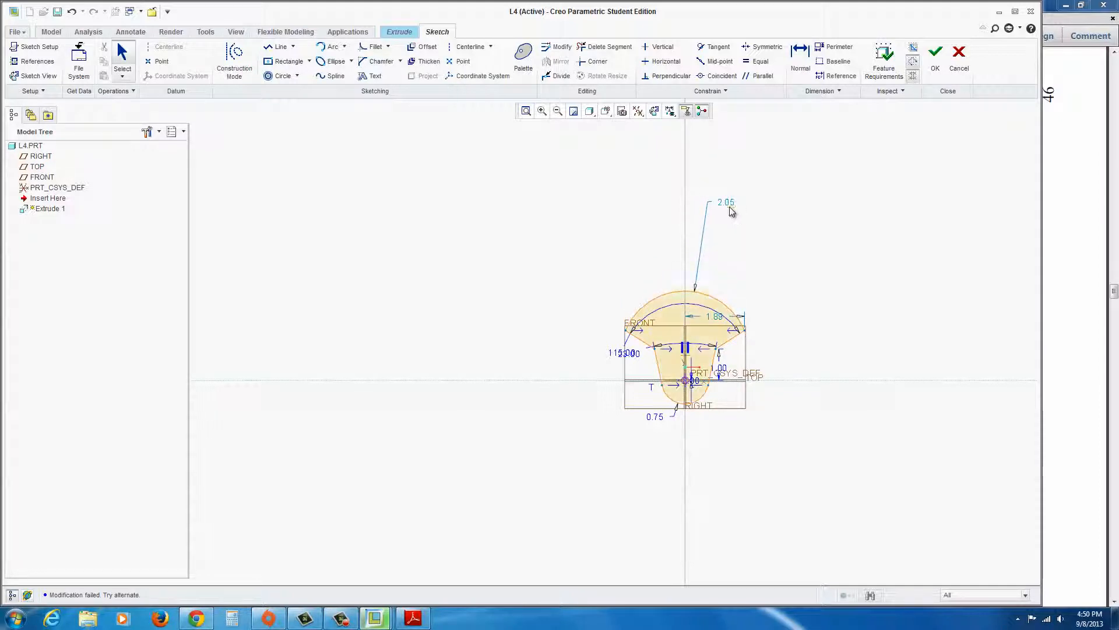
double_click(725, 202)
key("Return")
- Dimension the top arc center's height above the horizontal centerline and set it to 1.25
scroll(733, 331, "down", 3)
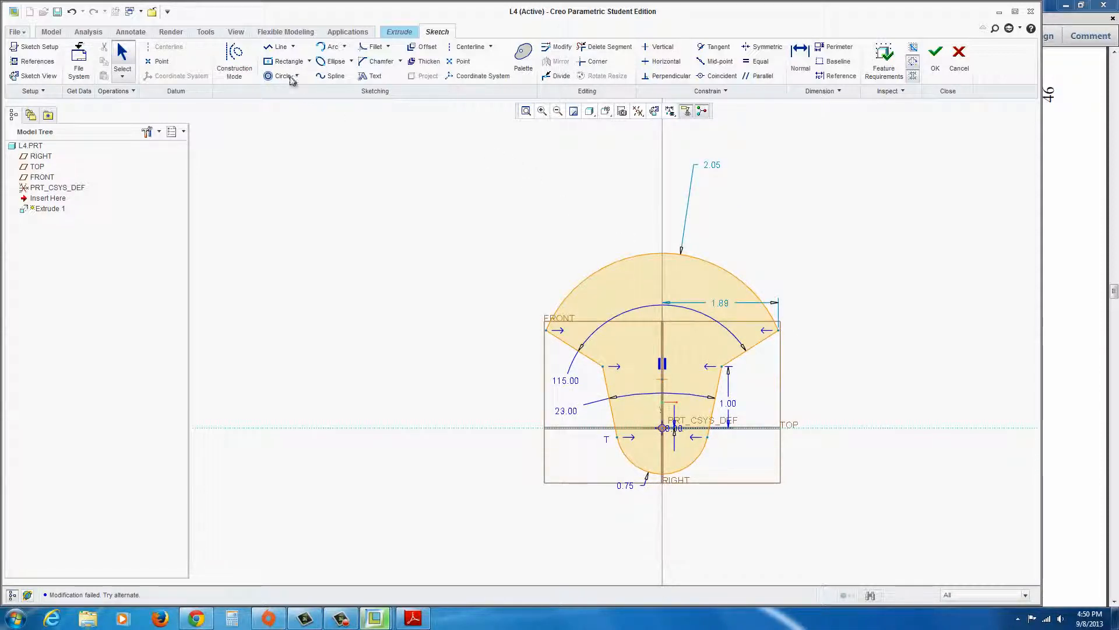
left_click(800, 57)
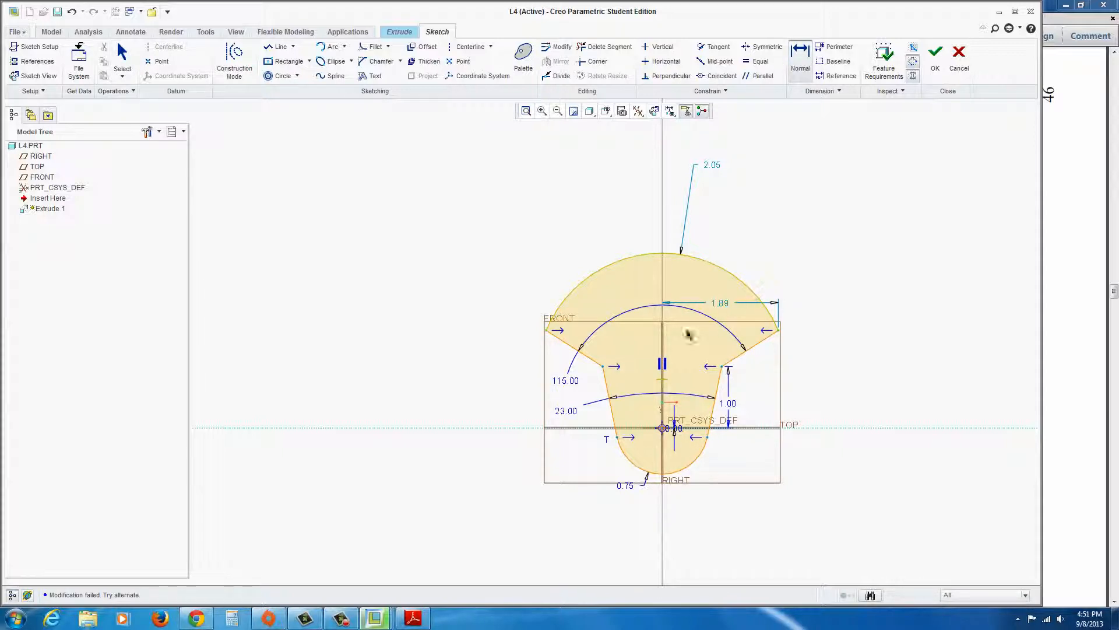
left_click(663, 379)
middle_click(807, 397)
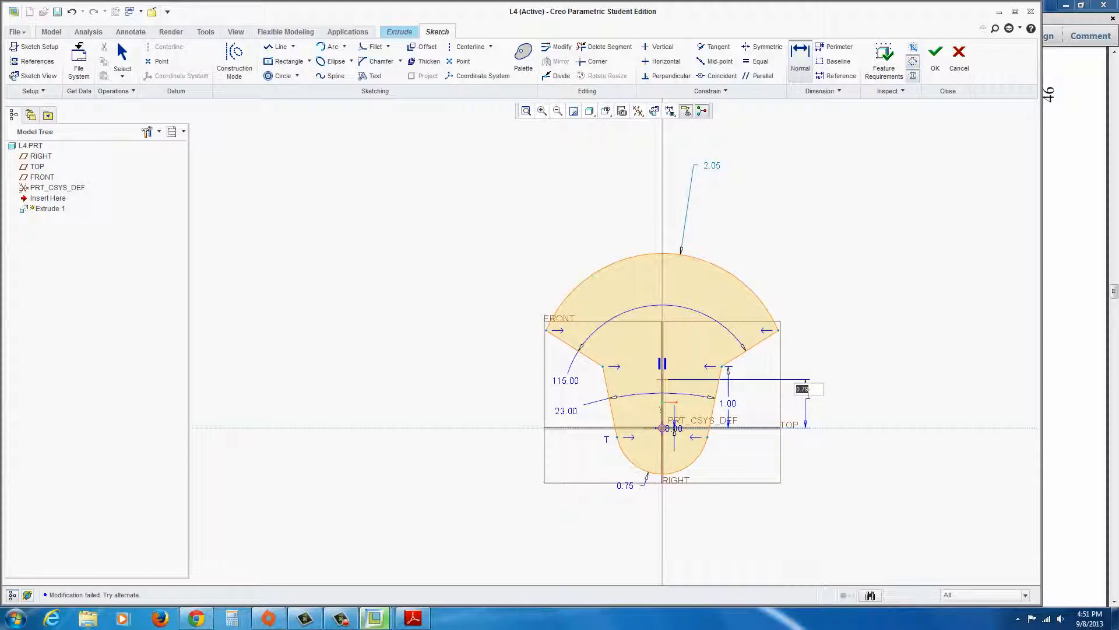
type("1.25")
key("Return")
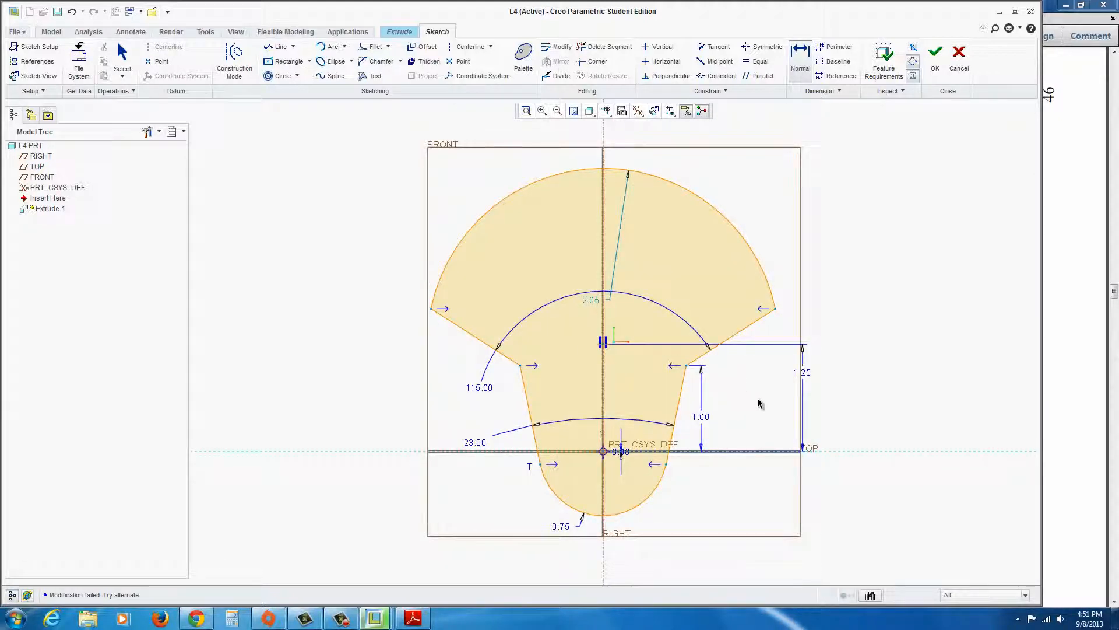
- Set the top arc's radius to 1.5
middle_click(592, 303)
left_click(590, 302)
double_click(590, 301)
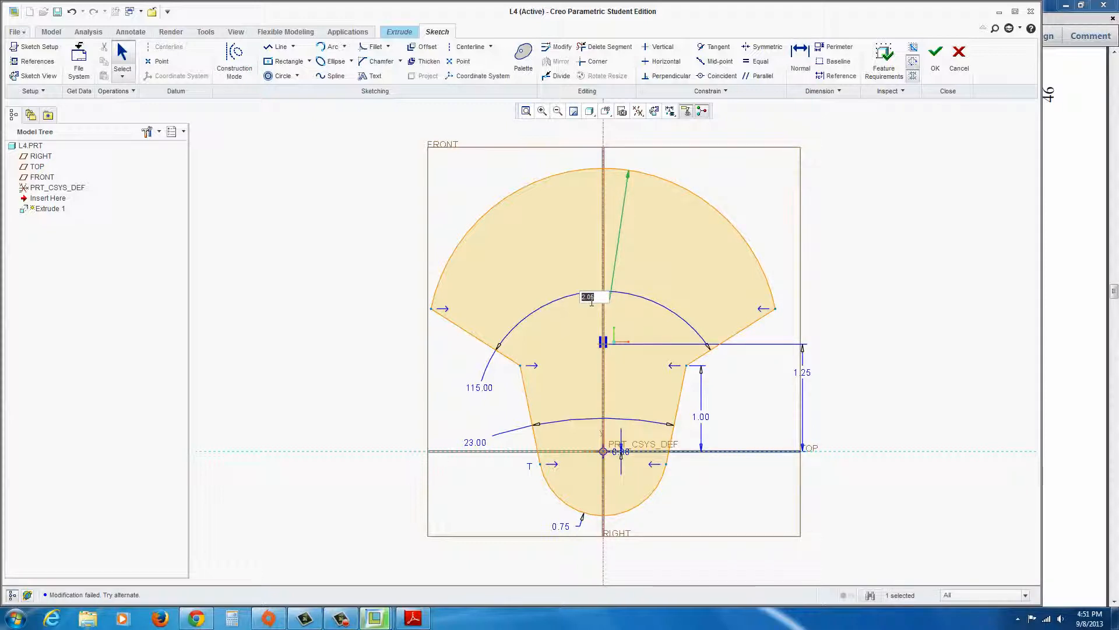
type("1.5")
key("Return")
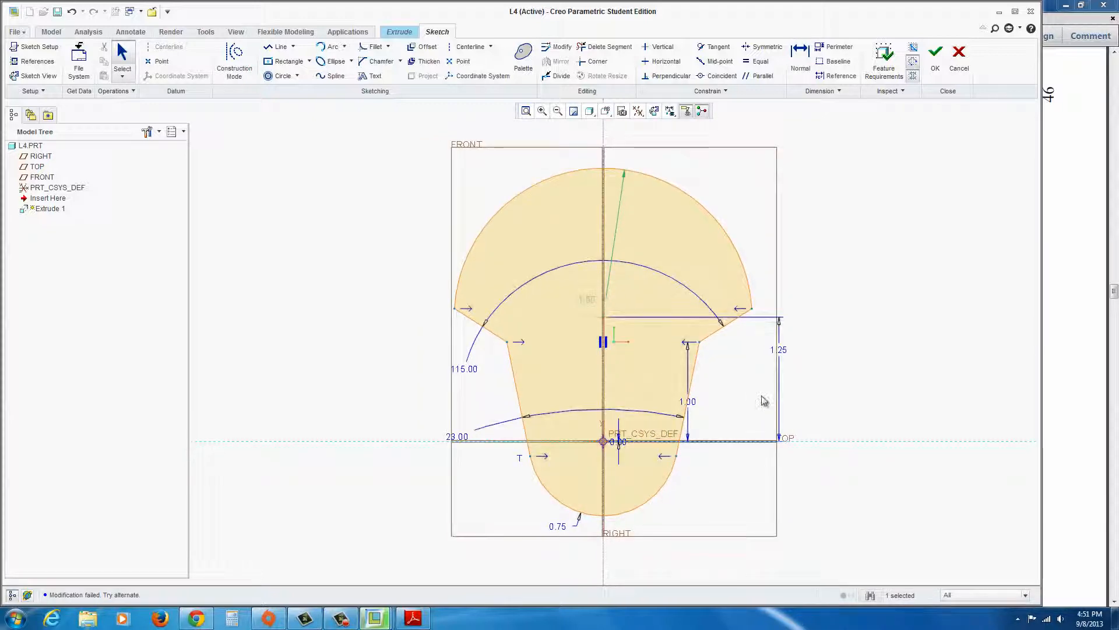
- Move the two arc radius dimensions and the 1.00 and 1.25 height dimensions to clear spots outside the profile
left_click_drag(588, 301, 739, 160)
scroll(806, 361, "down", 1)
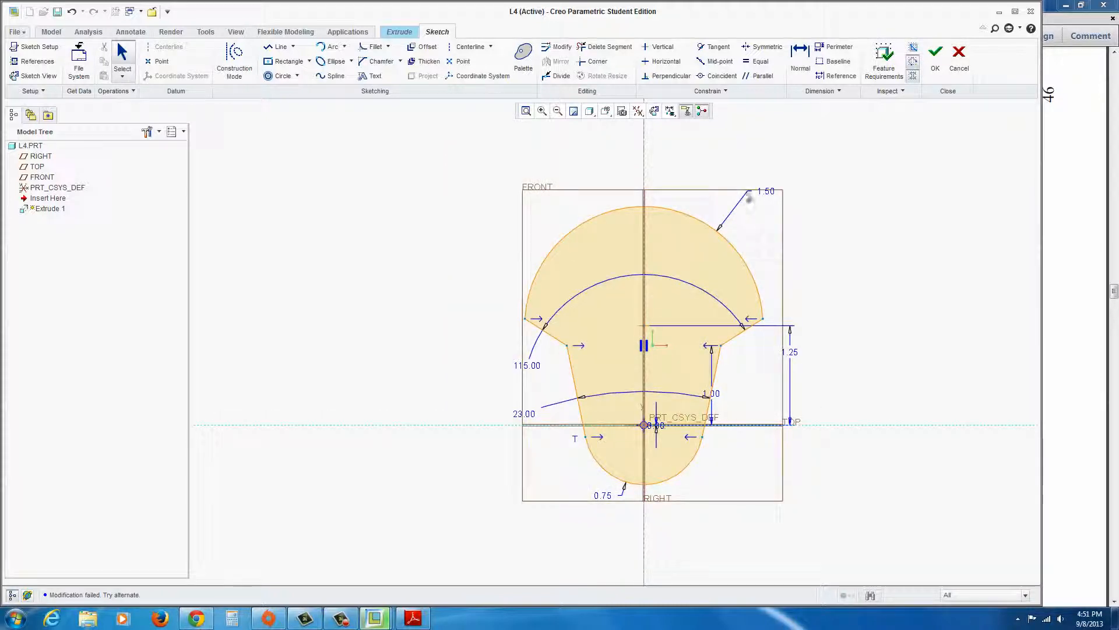
left_click_drag(792, 353, 749, 384)
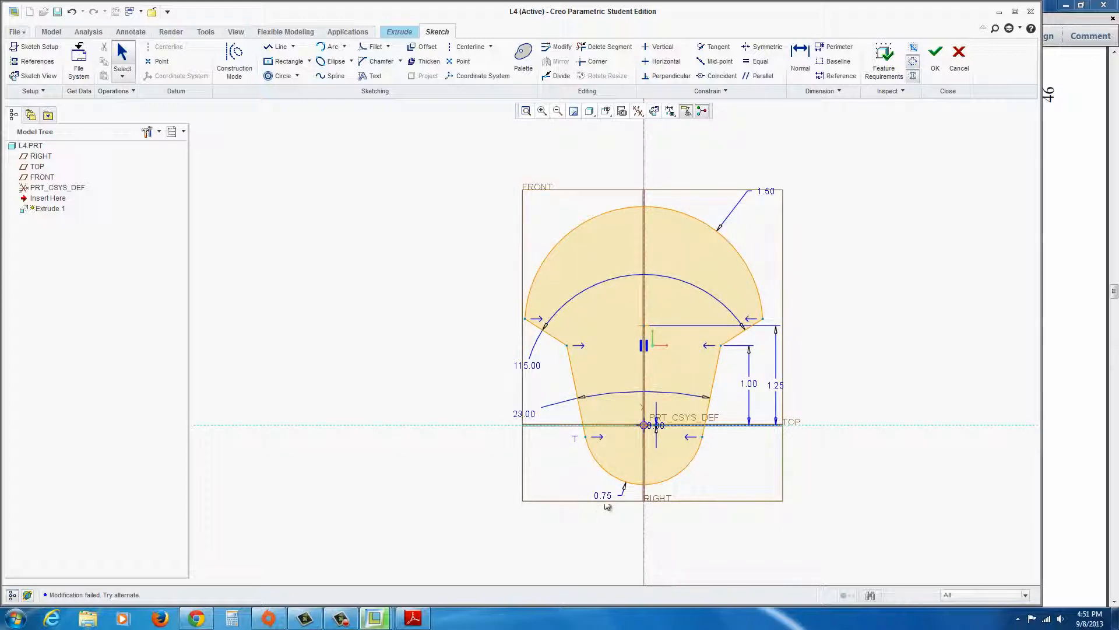
left_click_drag(594, 502, 560, 513)
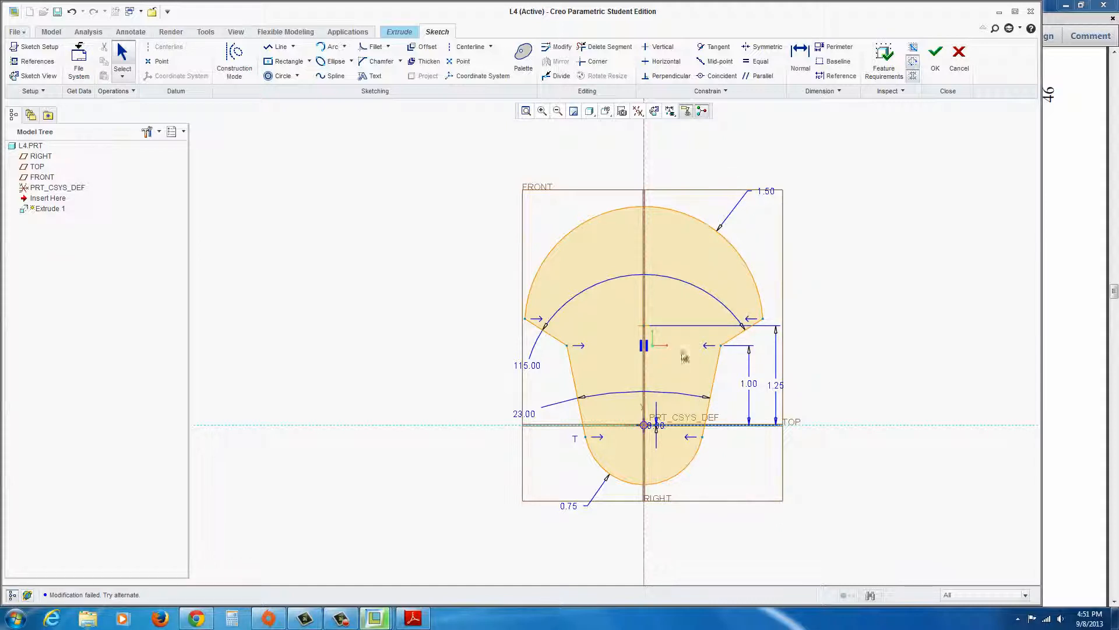
- Finish the profile sketch, check the part thickness in the PDF drawing, and set the extrusion depth to 0.5
middle_click_drag(661, 337, 637, 360)
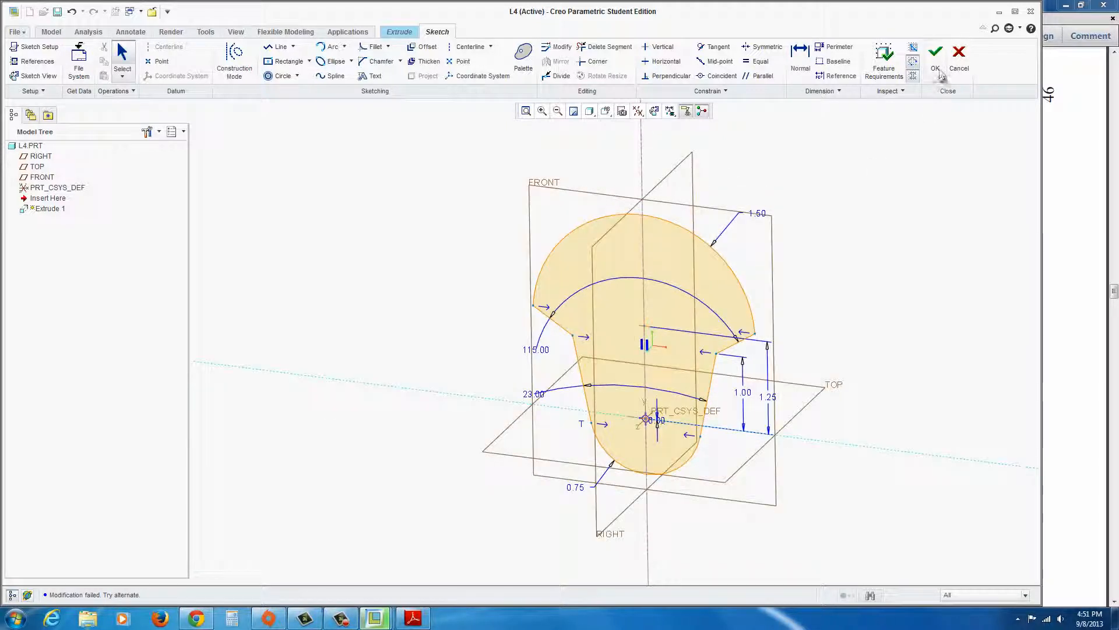
left_click(936, 63)
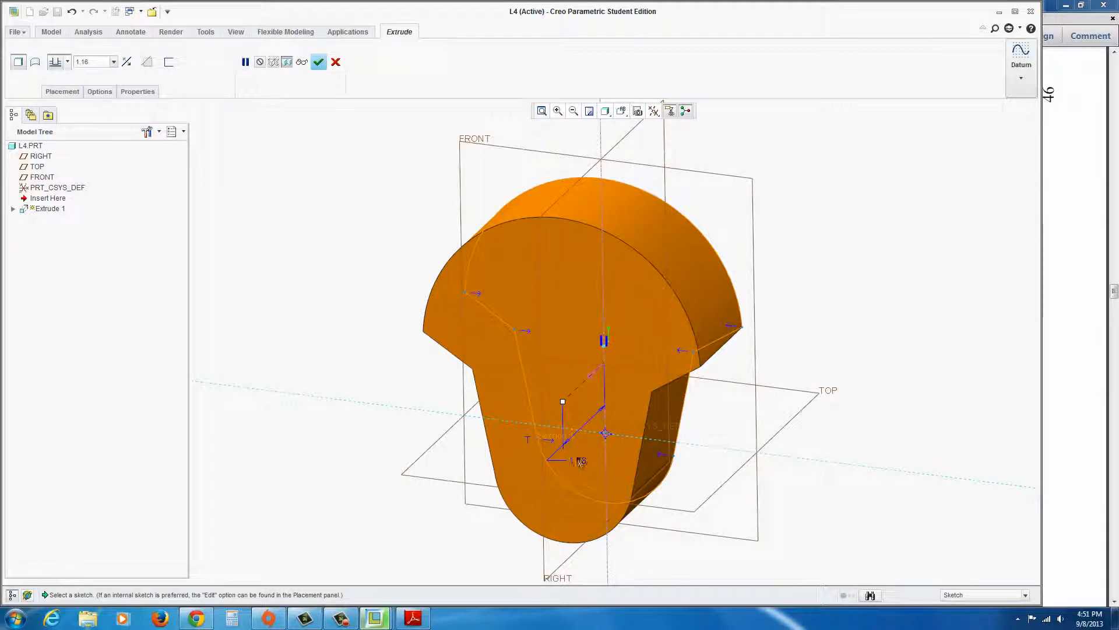
left_click(407, 619)
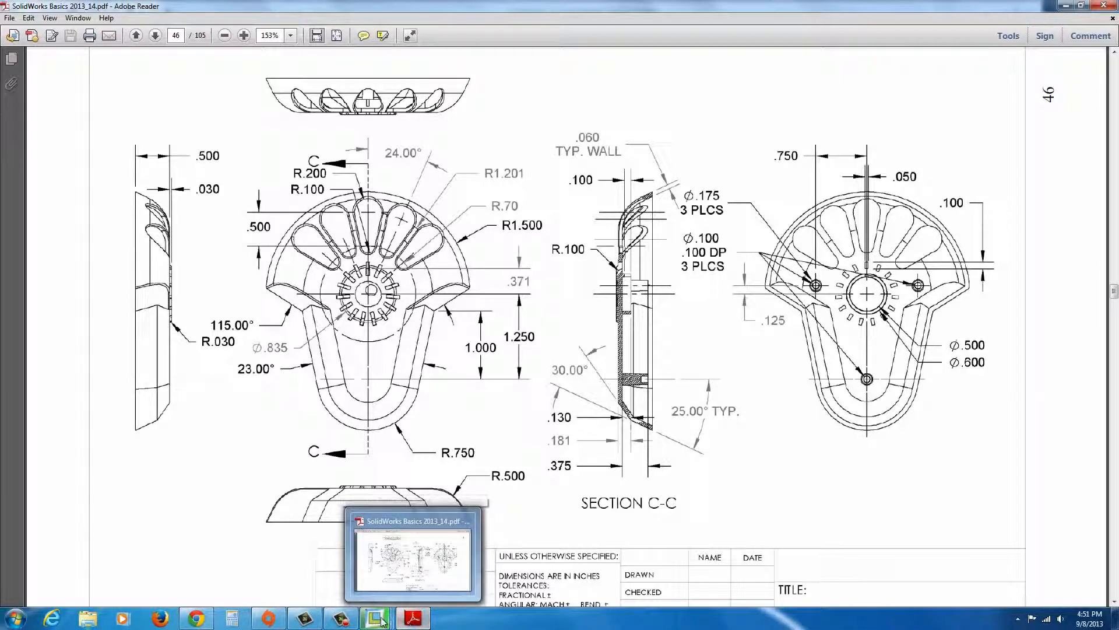
left_click(487, 573)
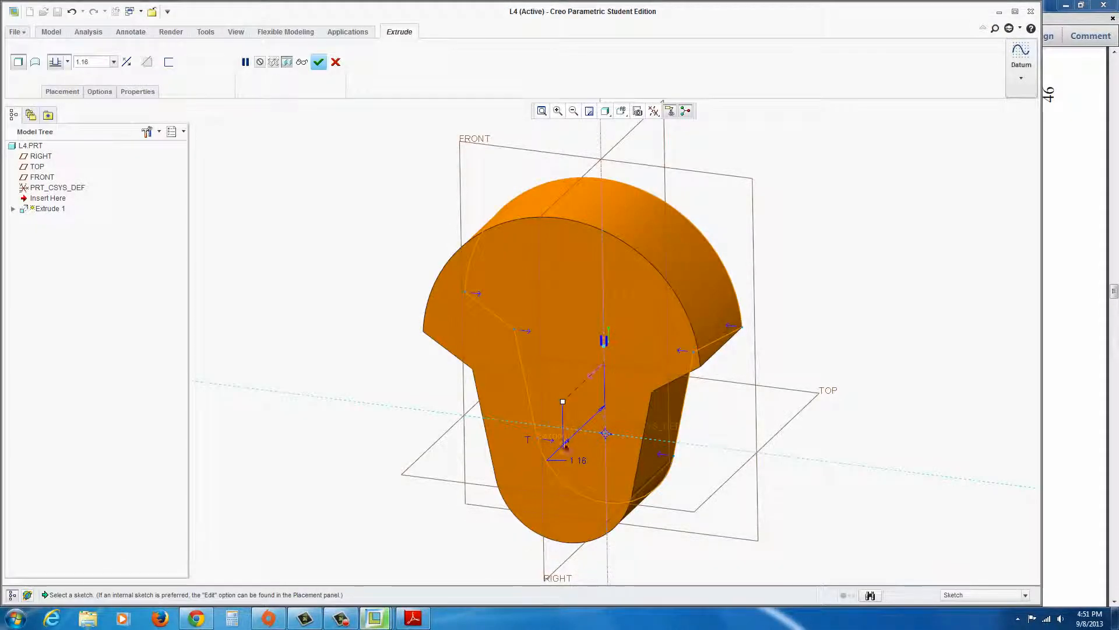
double_click(579, 460)
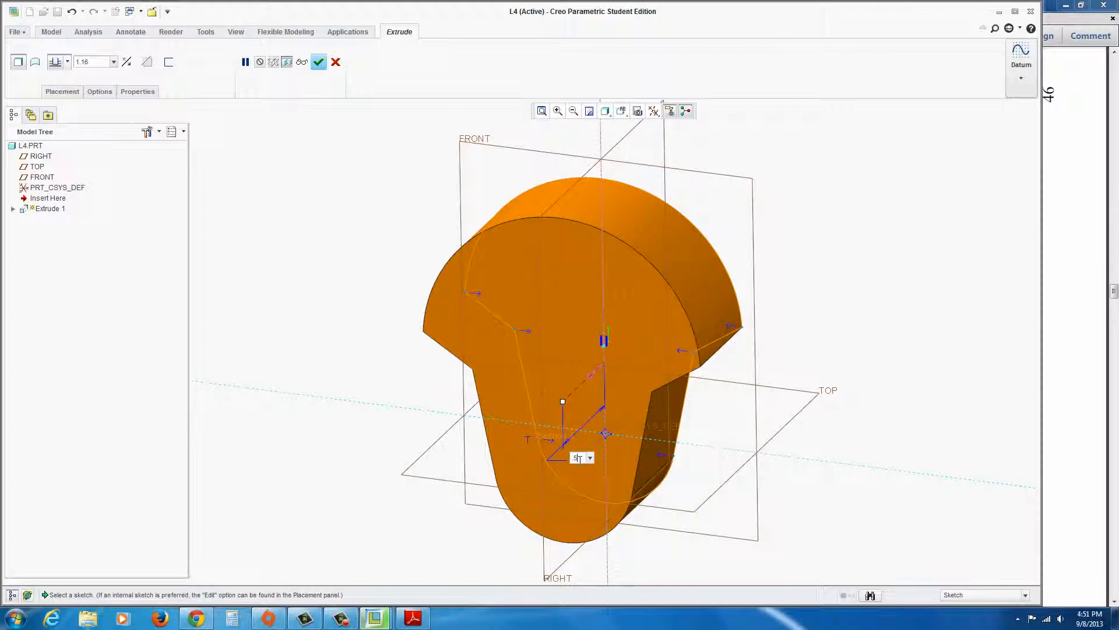
key("Return")
- Check the side angle in the PDF drawing, add a 25° taper to the extrusion and complete the feature
left_click(411, 618)
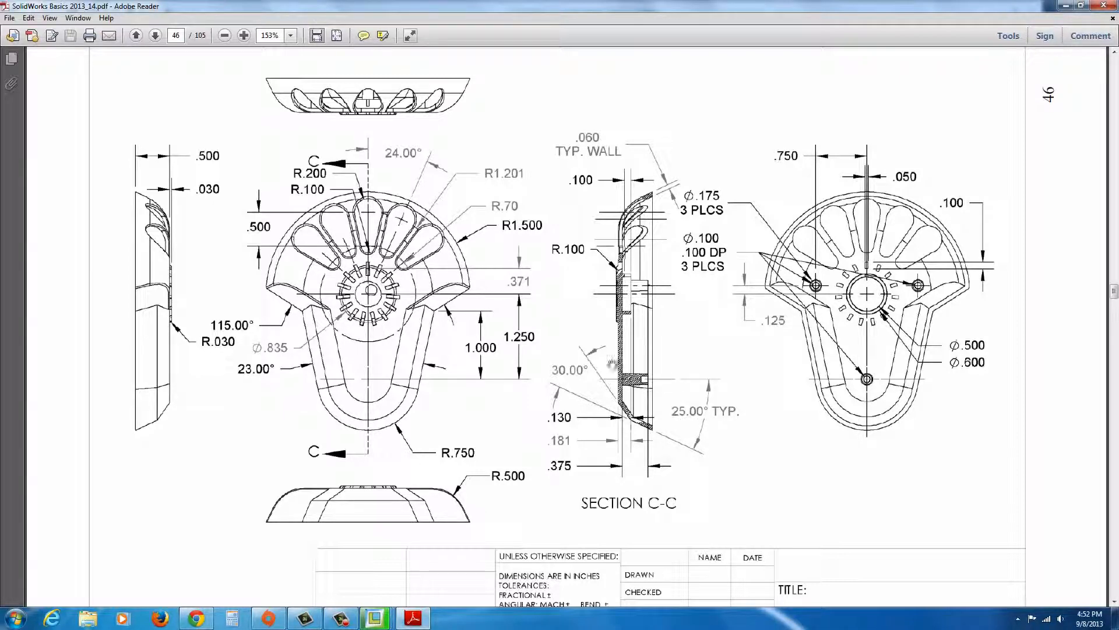
mouse_move(386, 620)
left_click(499, 552)
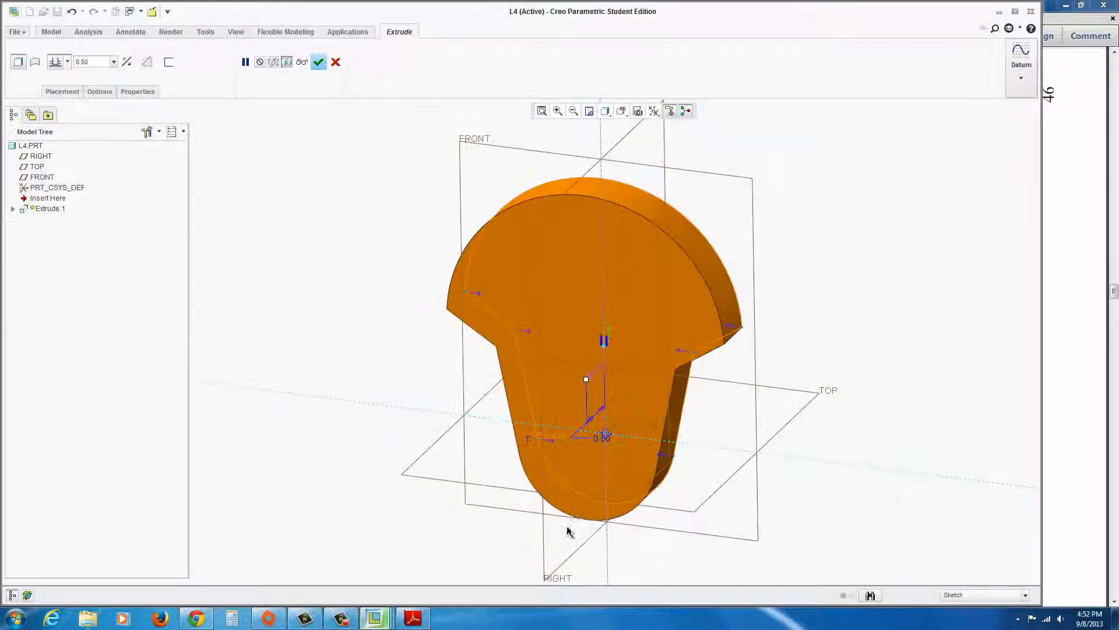
left_click(99, 93)
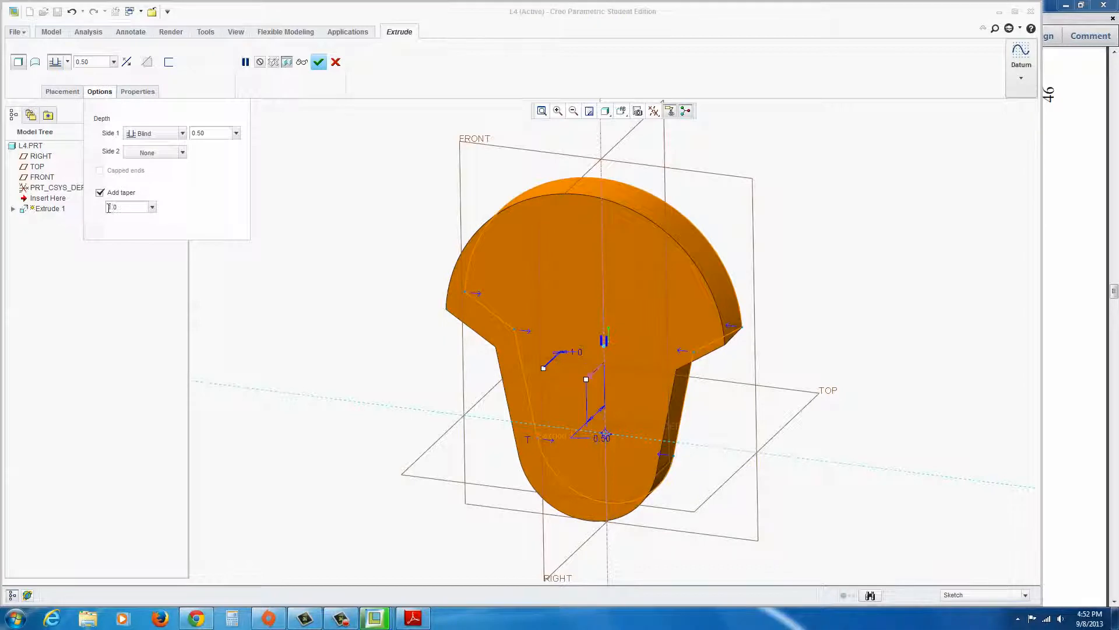
double_click(110, 207)
key("BackSpace")
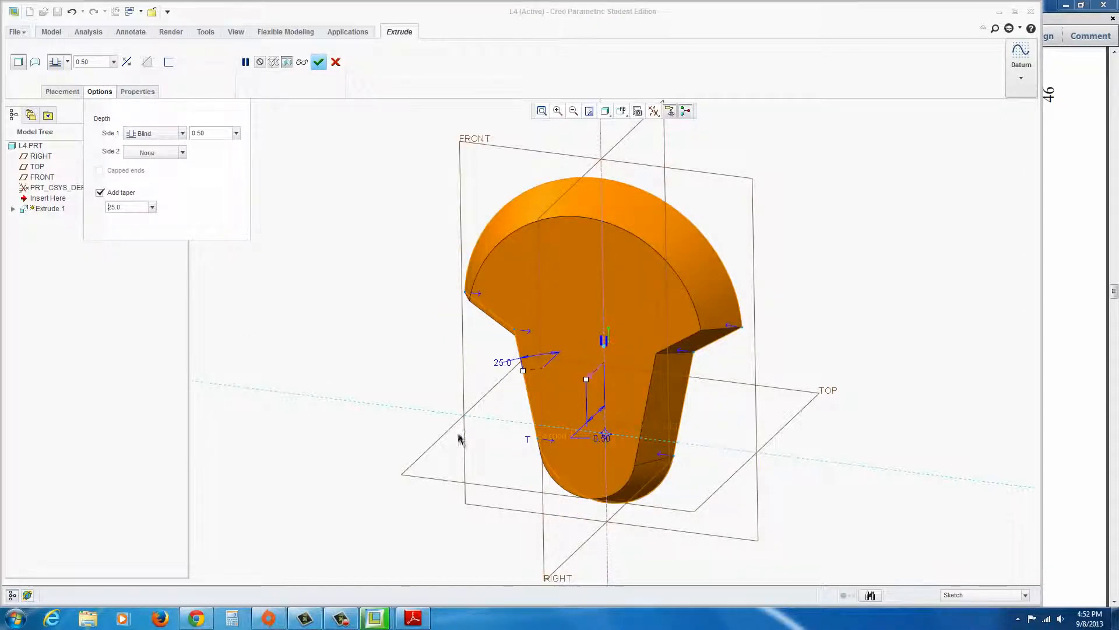
middle_click_drag(460, 439, 606, 343)
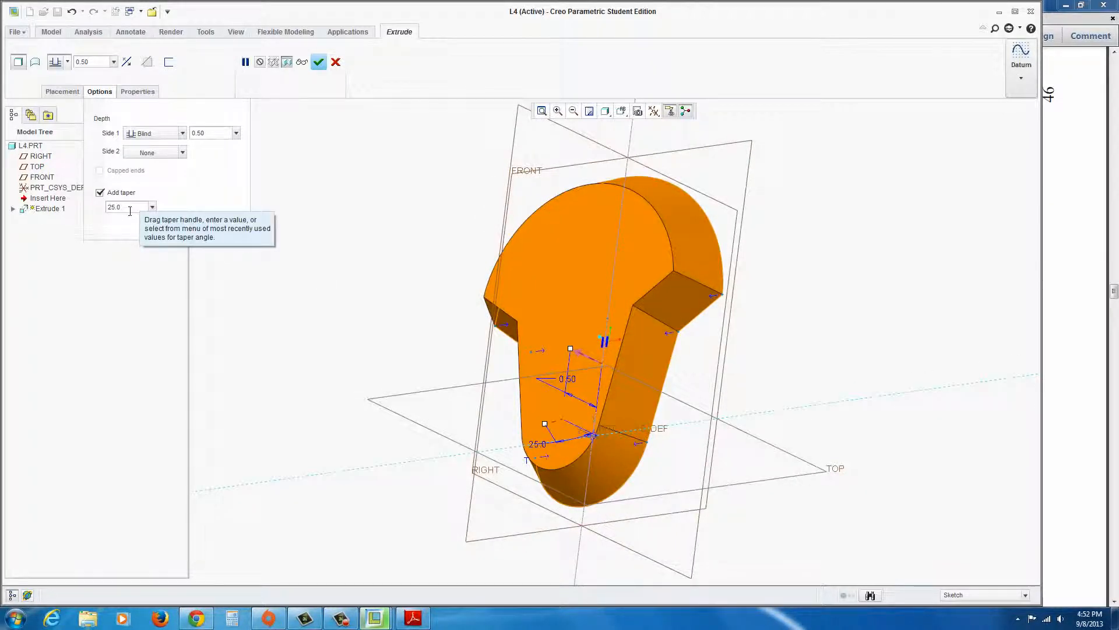
mouse_move(471, 391)
middle_mouse_down()
mouse_move(454, 425)
mouse_move(466, 396)
middle_mouse_up()
left_click(319, 61)
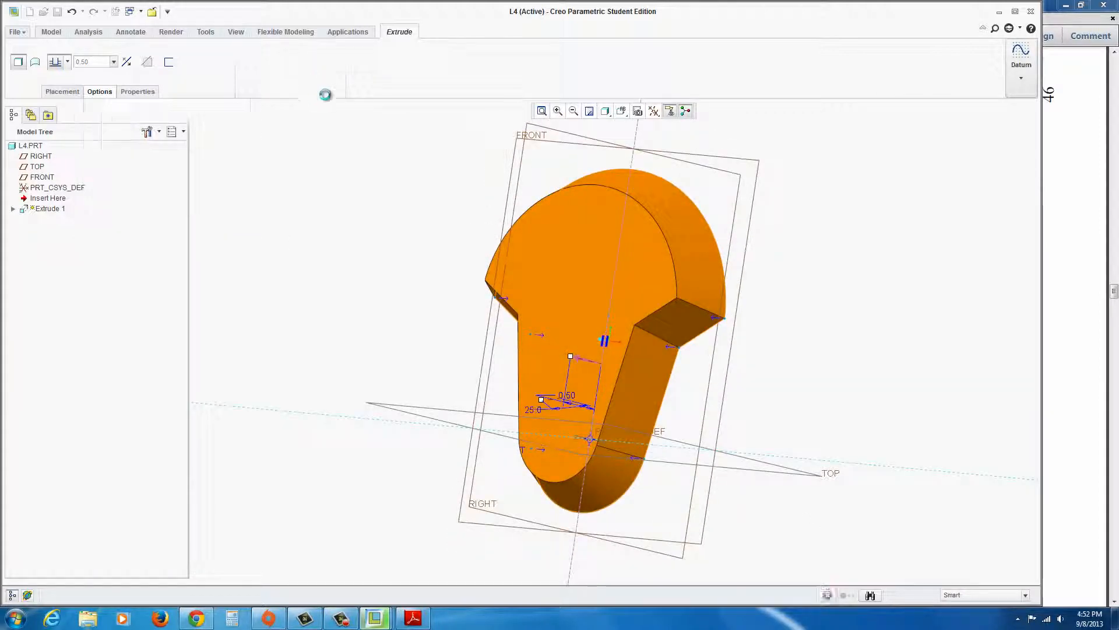
- Hide the datum planes and leave nothing selected on the tapered solid
mouse_move(390, 339)
middle_mouse_down()
mouse_move(379, 351)
mouse_move(402, 323)
middle_mouse_up()
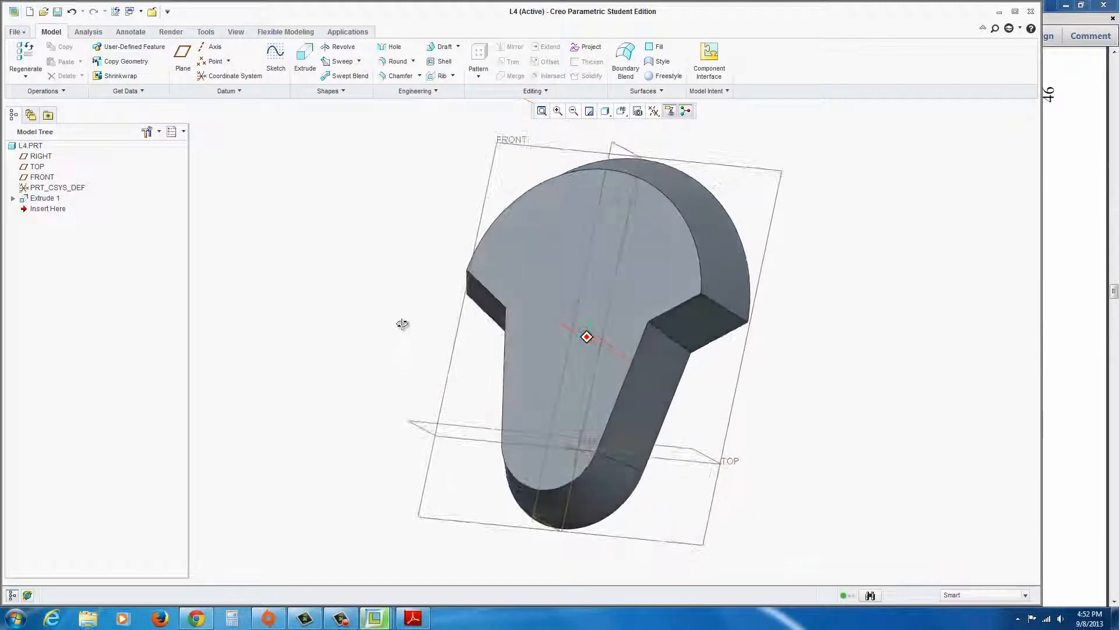
left_click(654, 112)
left_click(654, 131)
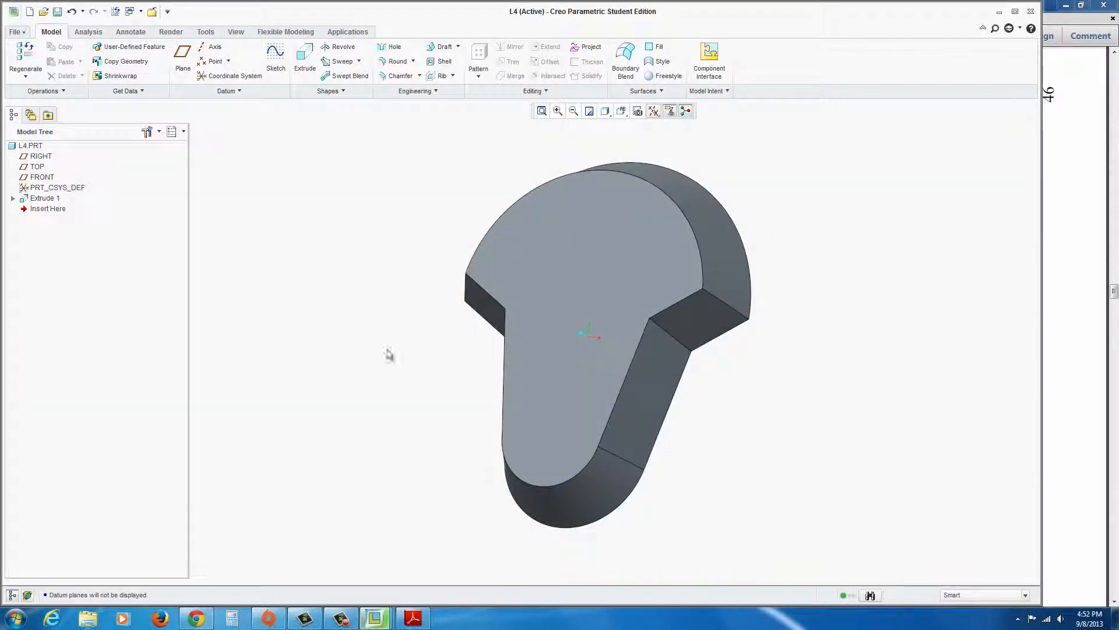
mouse_move(387, 352)
middle_mouse_down()
mouse_move(367, 377)
mouse_move(412, 350)
mouse_move(403, 335)
middle_mouse_up()
left_click(490, 440)
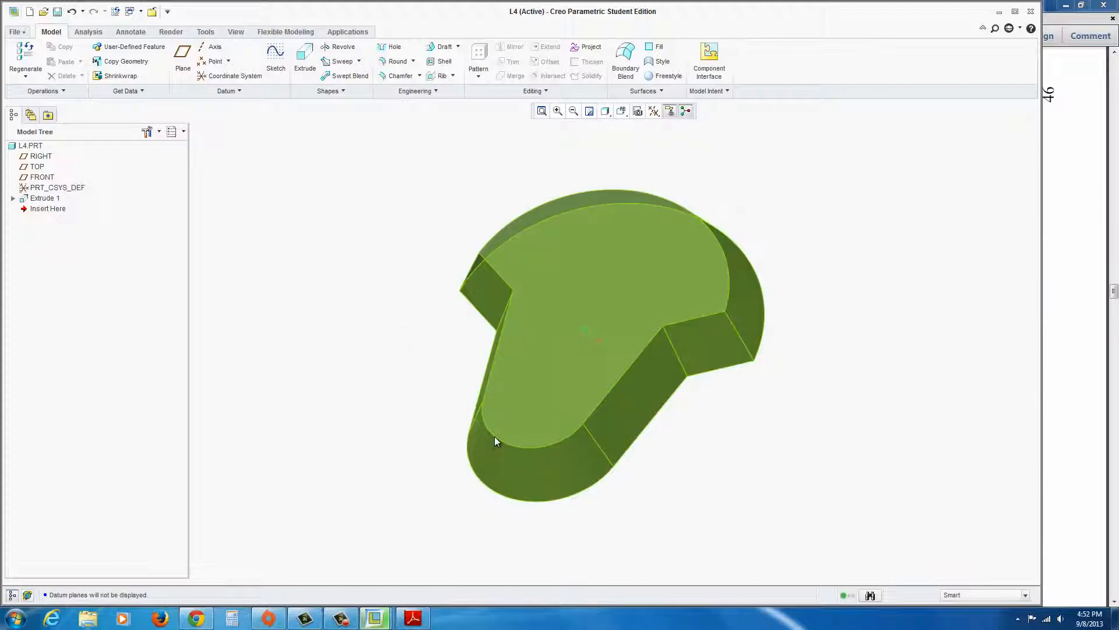
left_click(444, 339)
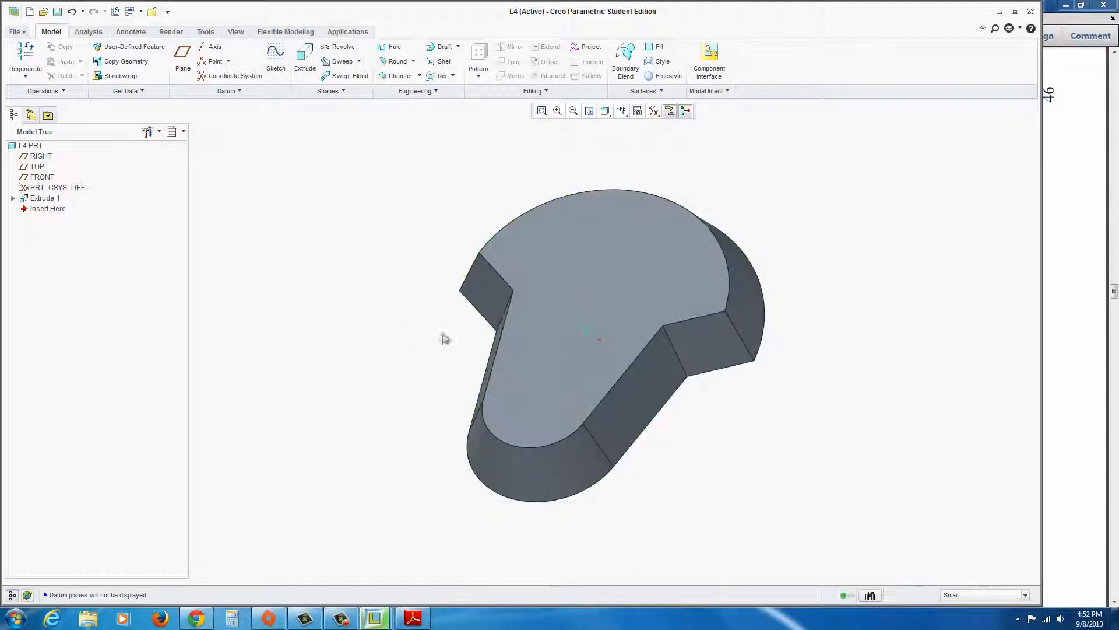
- Set up an edge chamfer of type Angle x D with an angle of 30°
left_click(395, 76)
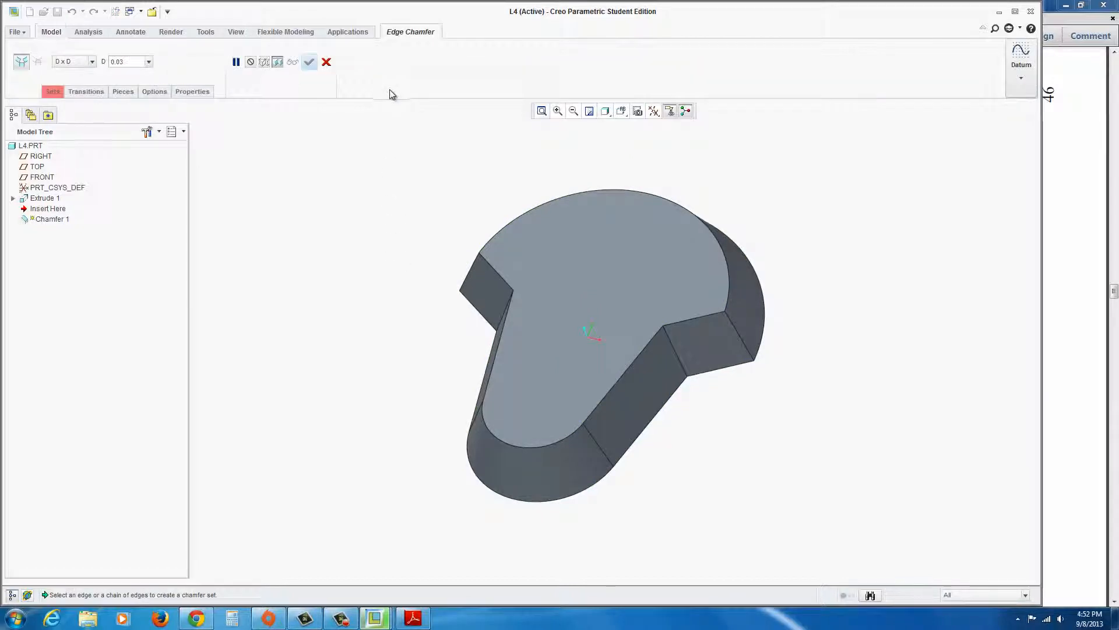
left_click(91, 63)
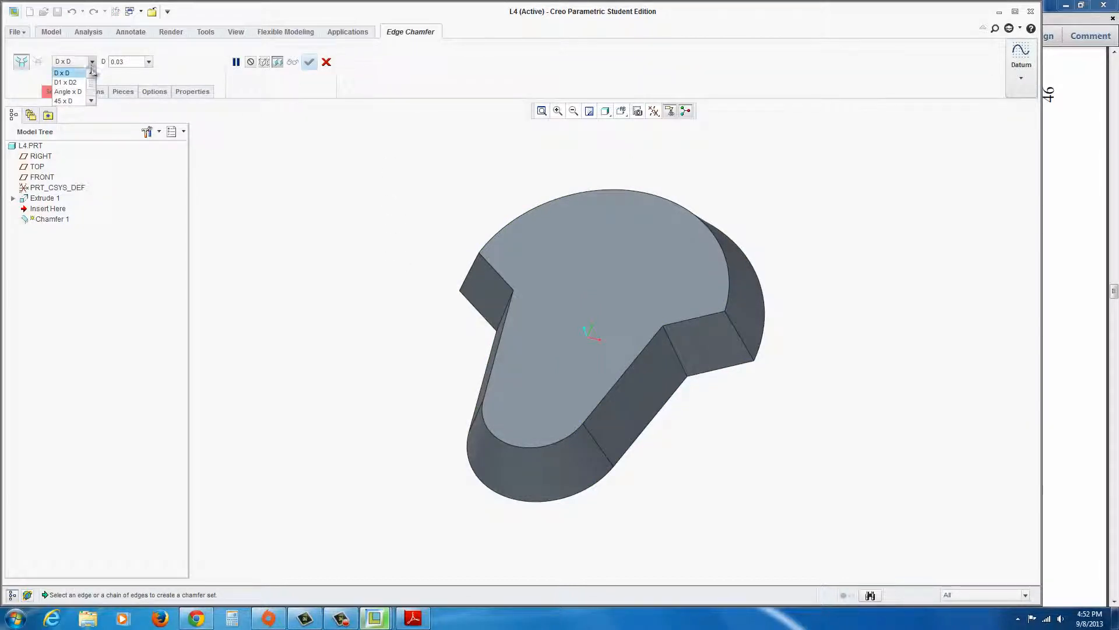
left_click(80, 94)
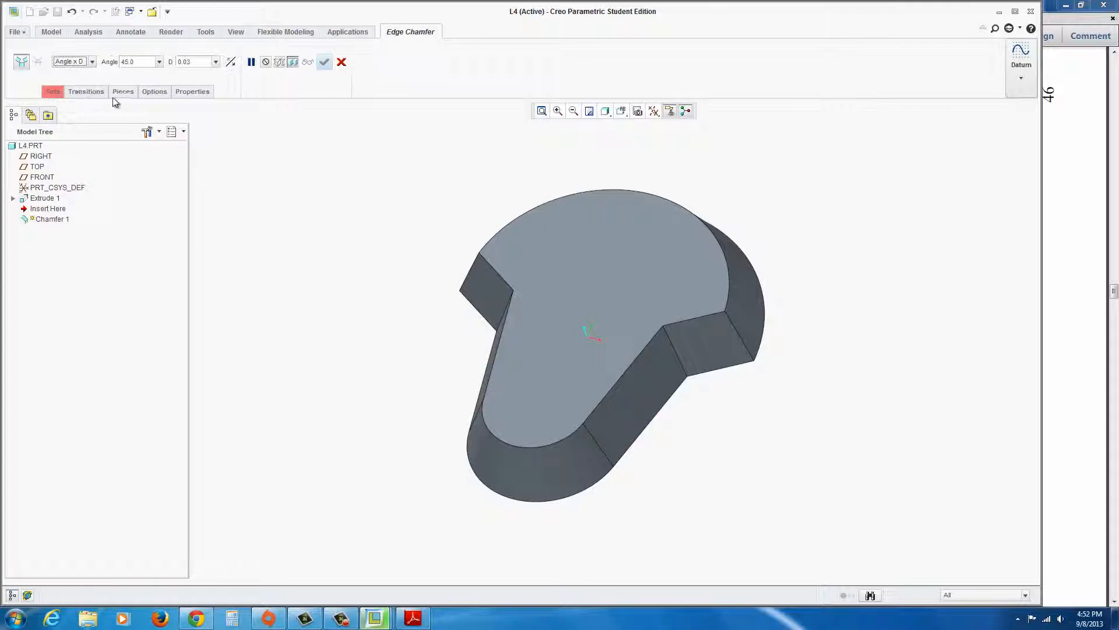
double_click(142, 63)
type("30")
key("Return")
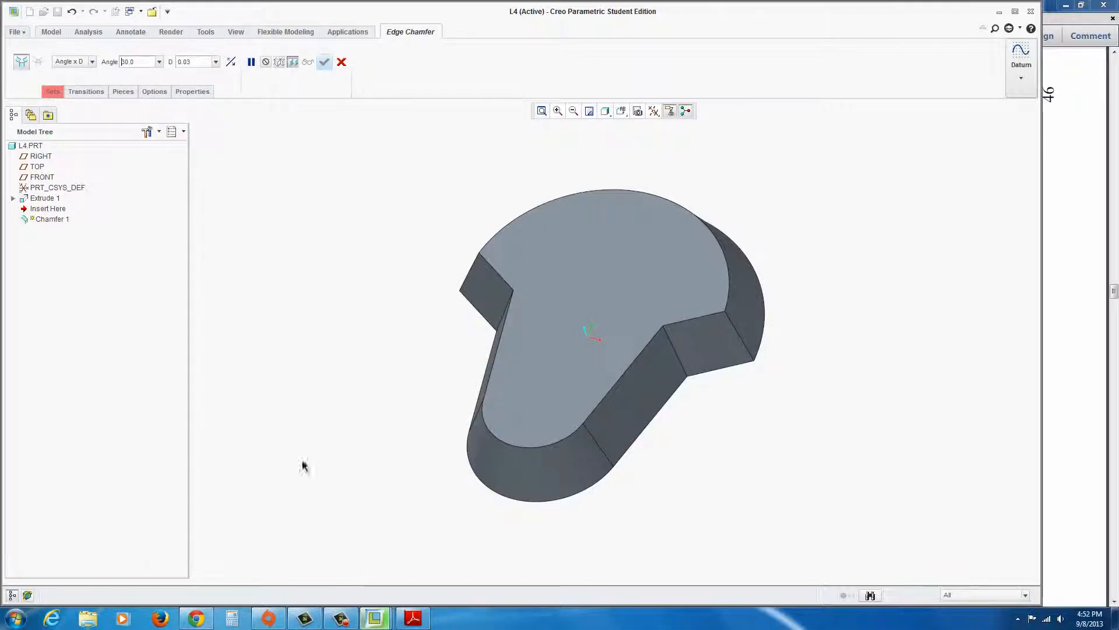
- Look up the chamfer size in the PDF drawing and set the chamfer distance to 0.181
left_click(413, 617)
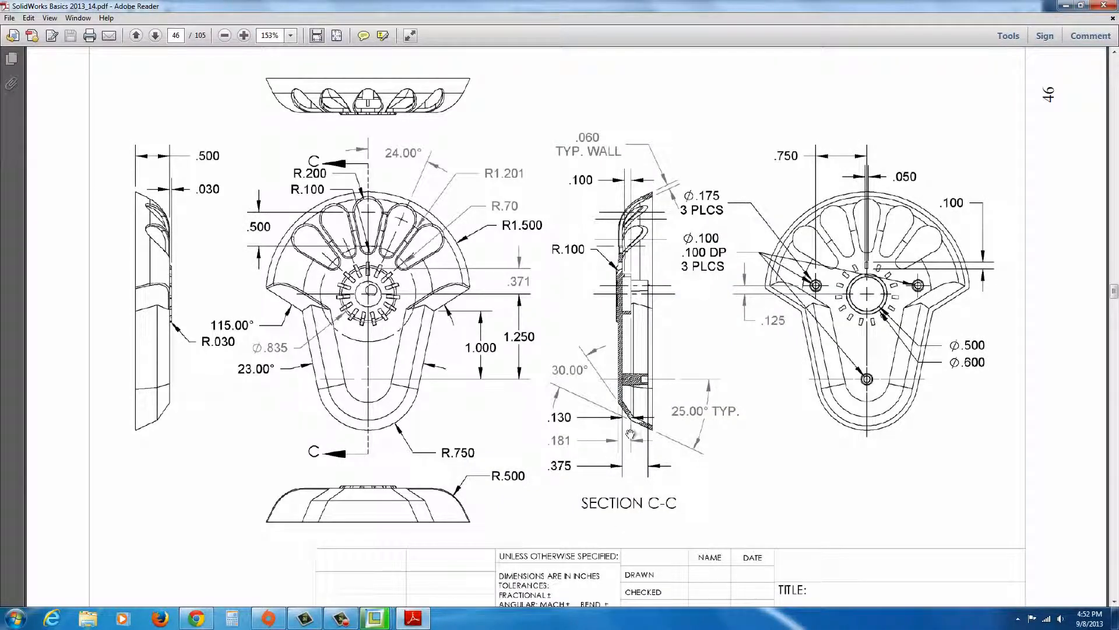
left_click(411, 622)
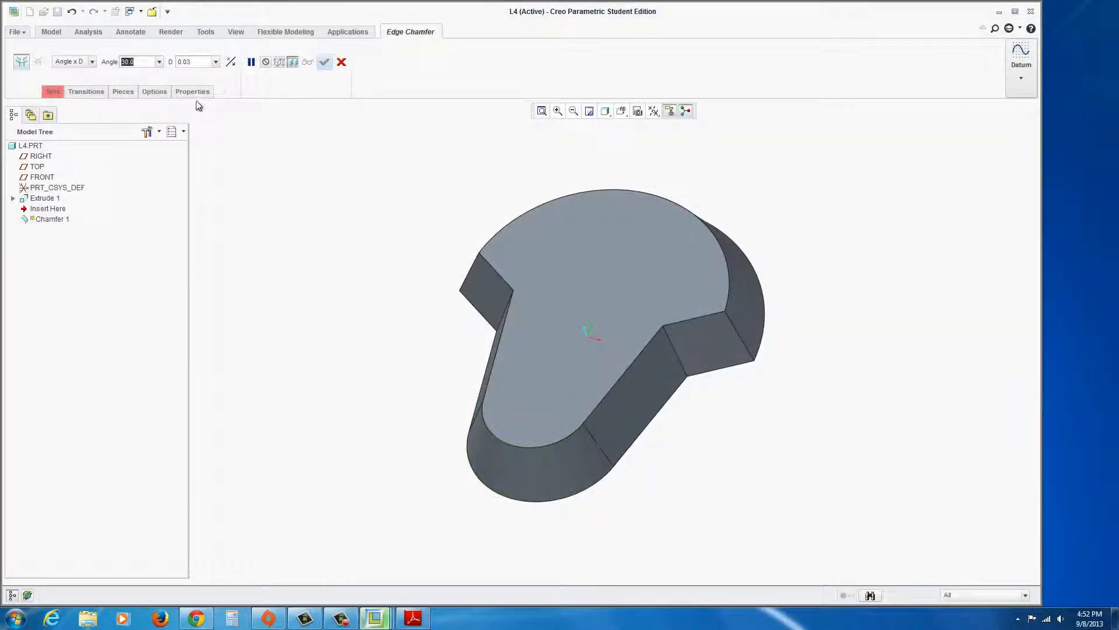
left_click(193, 62)
key("BackSpace")
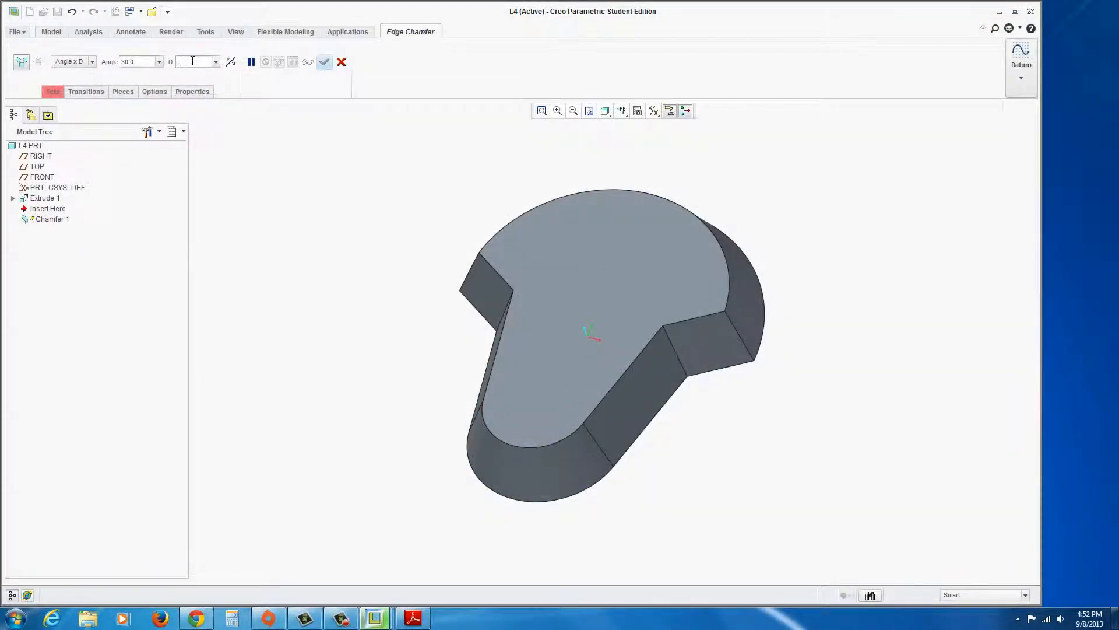
- Apply the chamfer to the front face's lower U-shaped edge chain, switch the surface used by the angle, and complete it
left_click(543, 443)
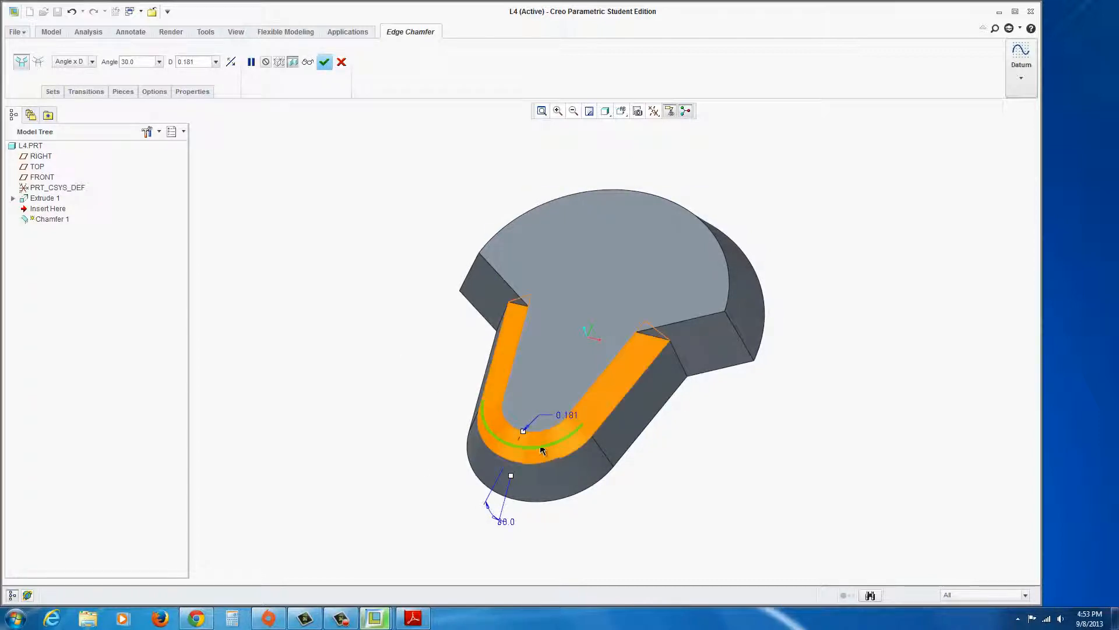
mouse_move(392, 425)
middle_mouse_down()
mouse_move(402, 404)
mouse_move(387, 429)
middle_mouse_up()
left_click(232, 65)
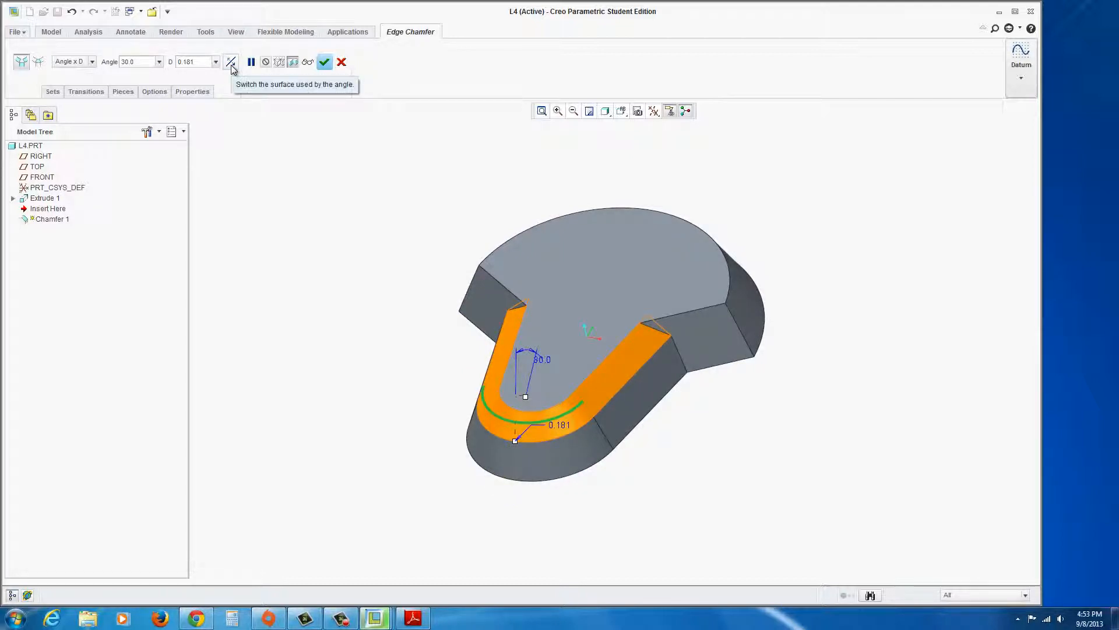
mouse_move(424, 399)
middle_mouse_down()
mouse_move(420, 367)
mouse_move(418, 390)
middle_mouse_up()
left_click(325, 63)
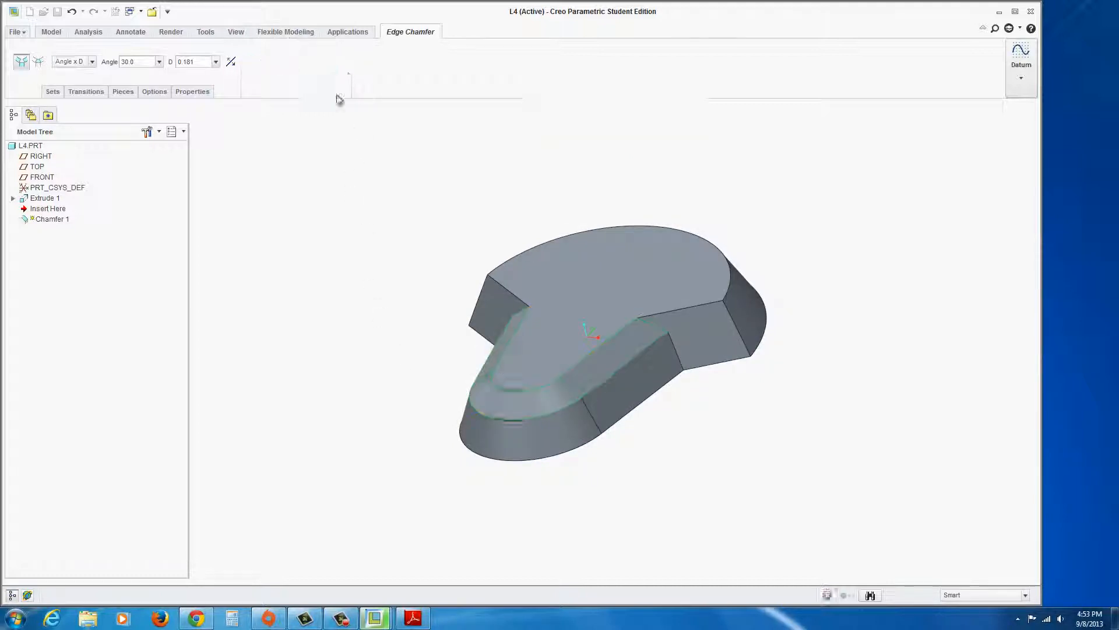
mouse_move(392, 312)
middle_mouse_down()
mouse_move(385, 331)
mouse_move(383, 321)
middle_mouse_up()
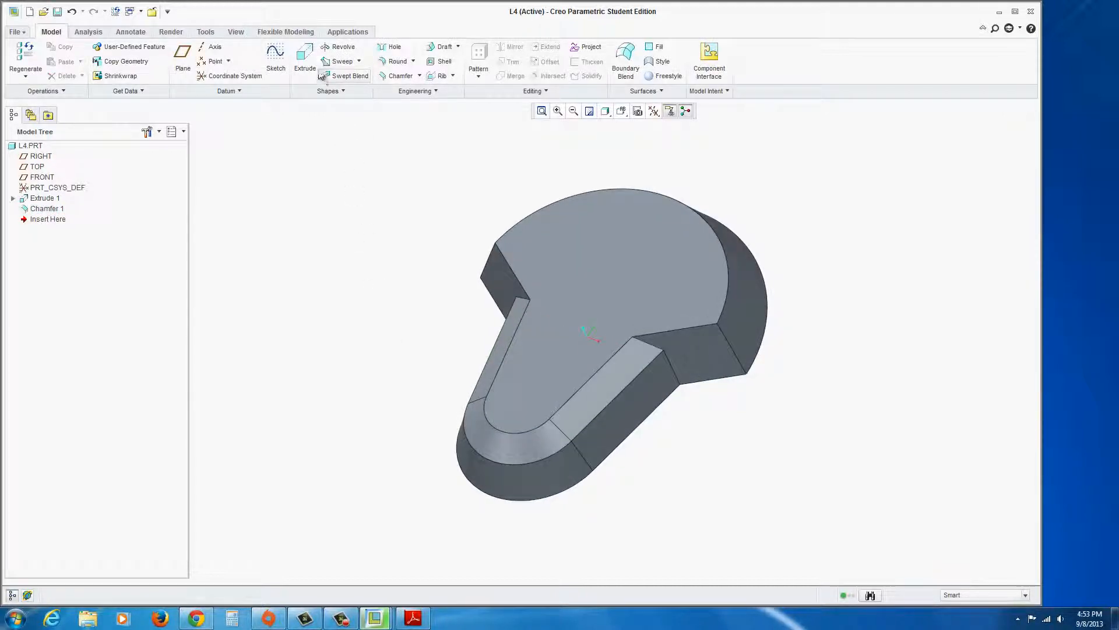
- Round the large arc edge of the front face with a 0.5 radius
left_click(389, 62)
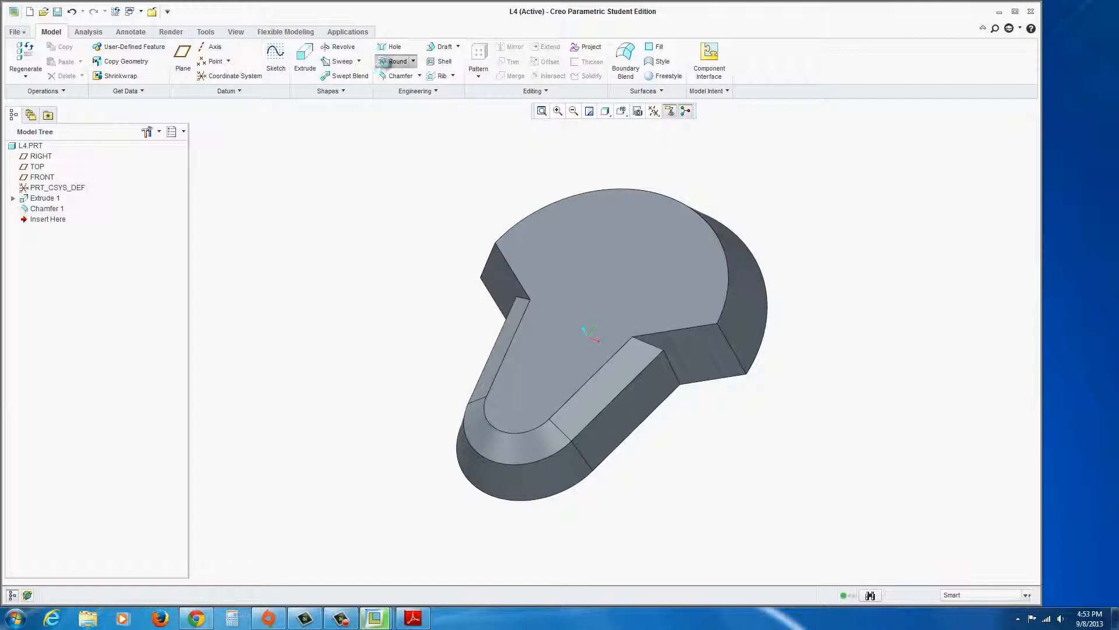
key("BackSpace")
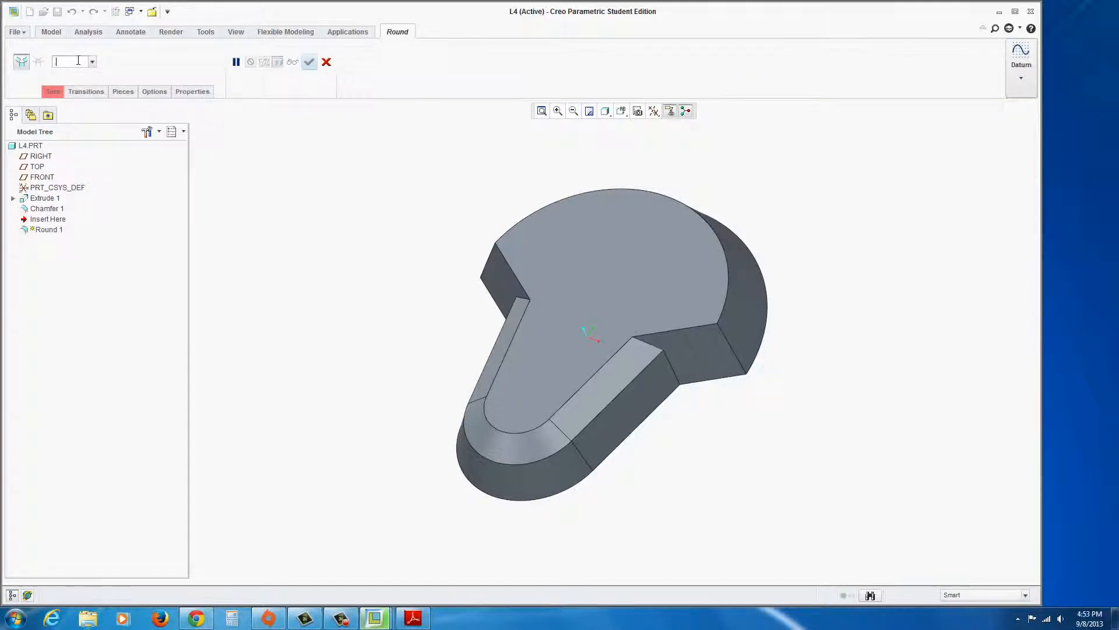
type(".5")
key("Return")
left_click(728, 301)
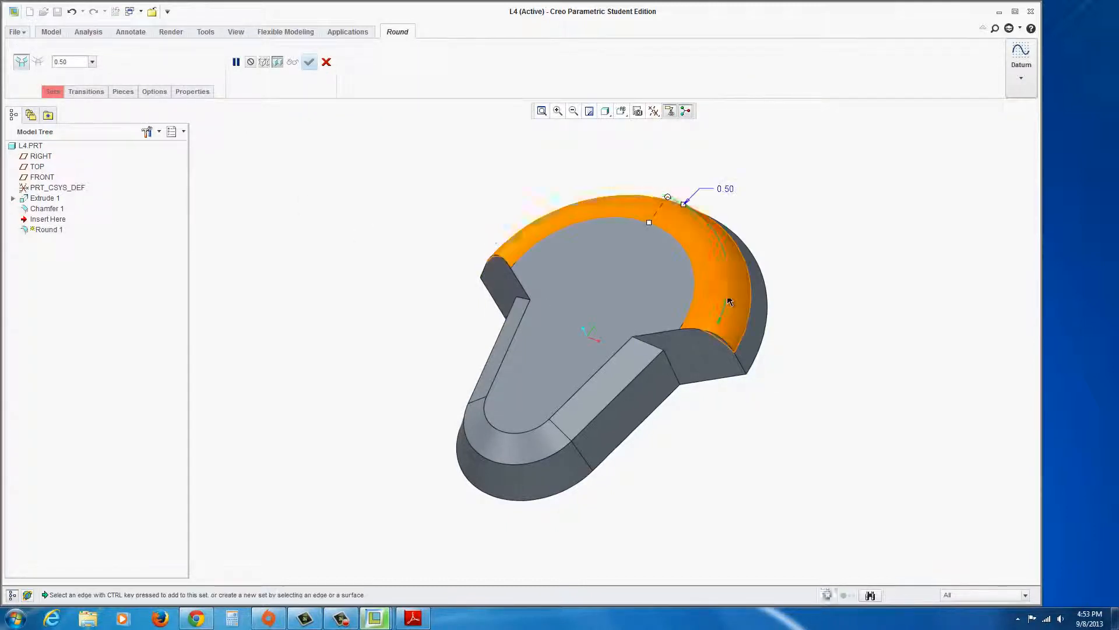
left_click(309, 61)
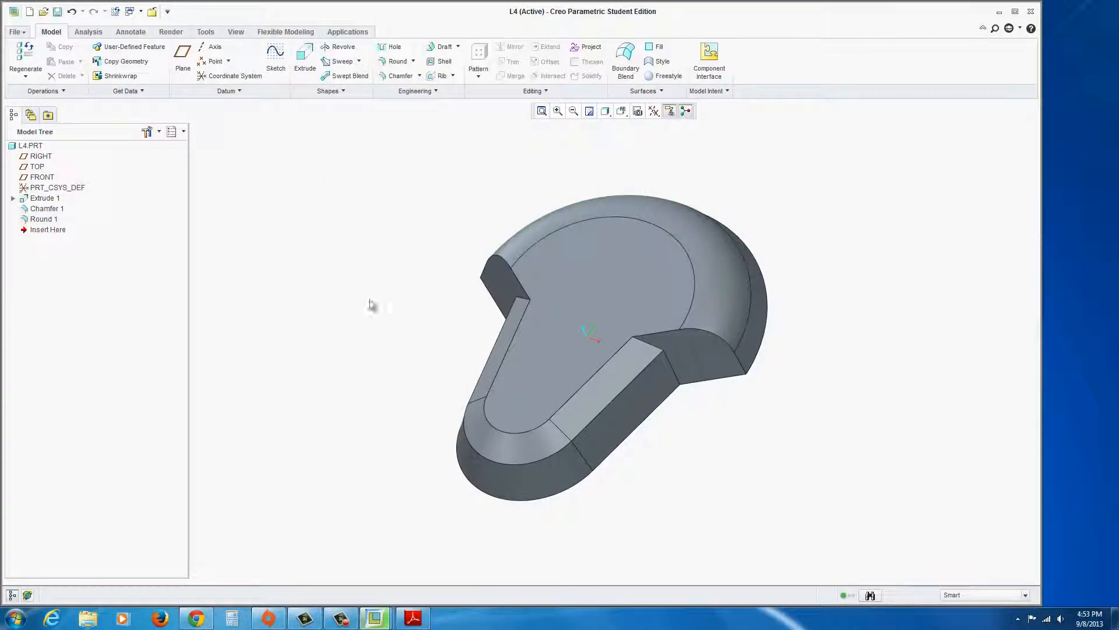
- Shell the part with a wall thickness of 0.06, removing the flat back face
mouse_move(403, 361)
middle_mouse_down()
mouse_move(413, 402)
mouse_move(404, 354)
mouse_move(400, 380)
mouse_move(305, 237)
mouse_move(320, 198)
mouse_move(298, 212)
mouse_move(345, 220)
middle_mouse_up()
left_click(444, 62)
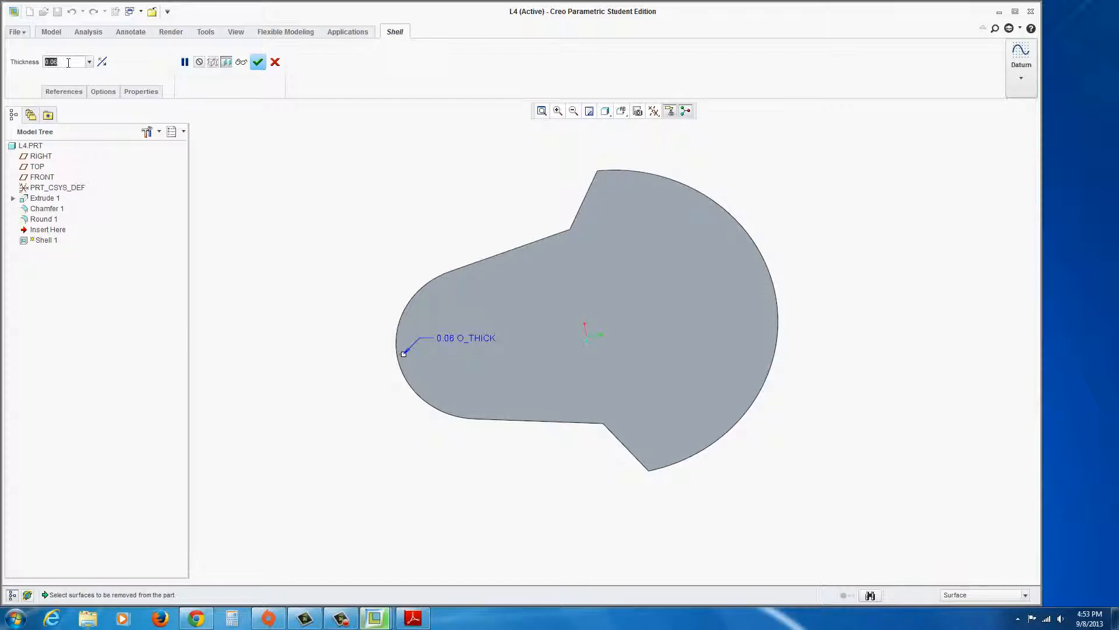
left_click(514, 341)
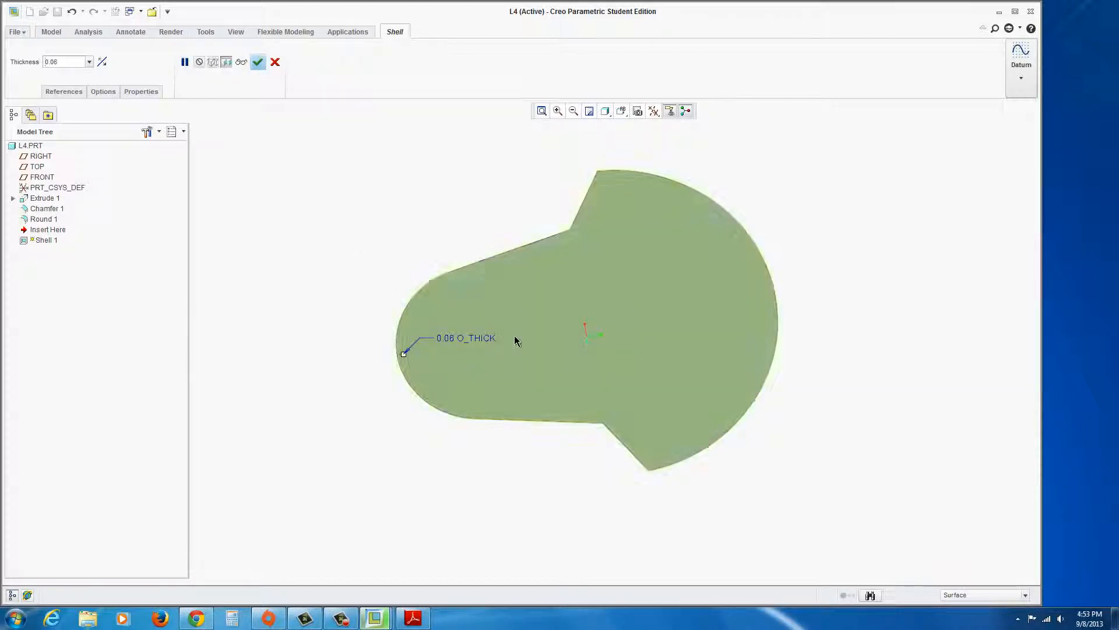
left_click(565, 309)
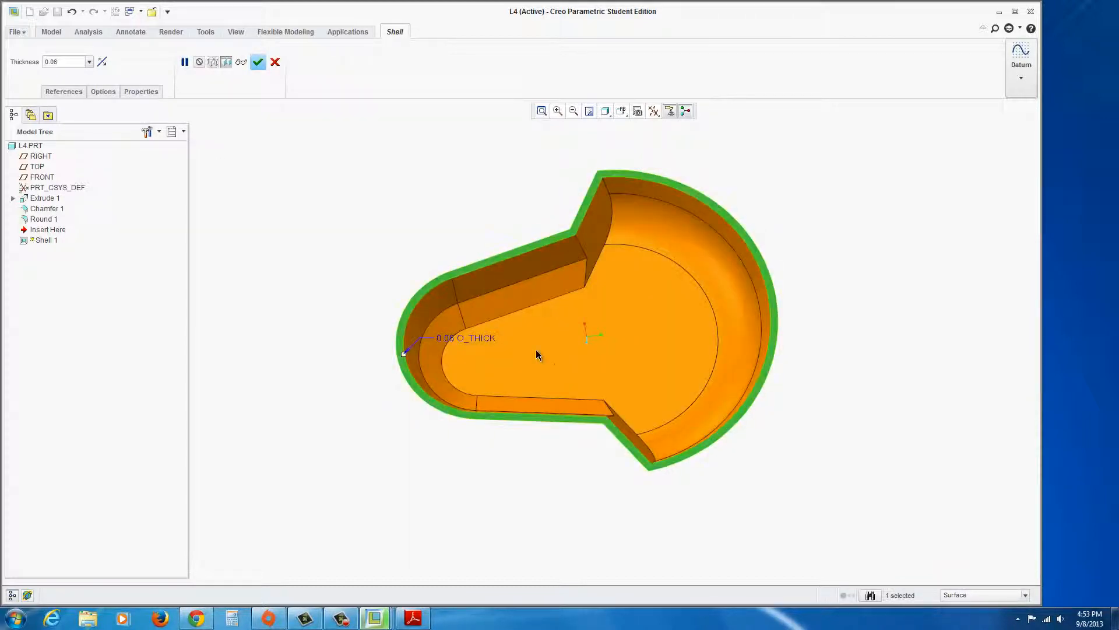
middle_click_drag(536, 349, 566, 329)
left_click(258, 63)
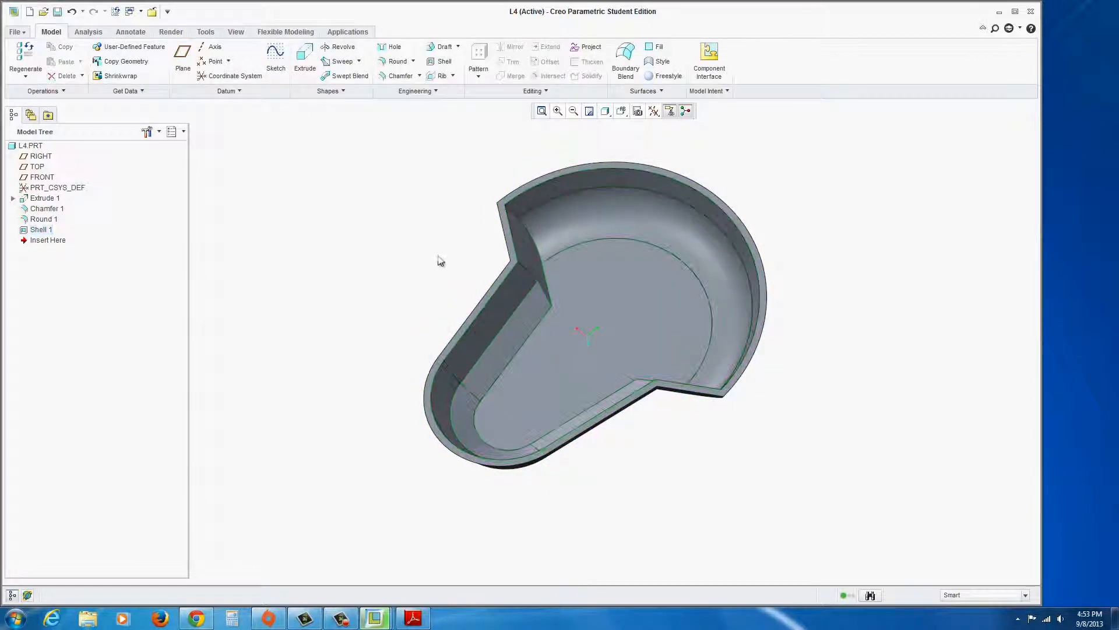
- Consult the PDF drawing for the petal-shaped cutouts and start an extrusion sketch on the flat front face
mouse_move(430, 251)
middle_mouse_down()
mouse_move(432, 290)
mouse_move(560, 419)
middle_mouse_up()
left_click(413, 618)
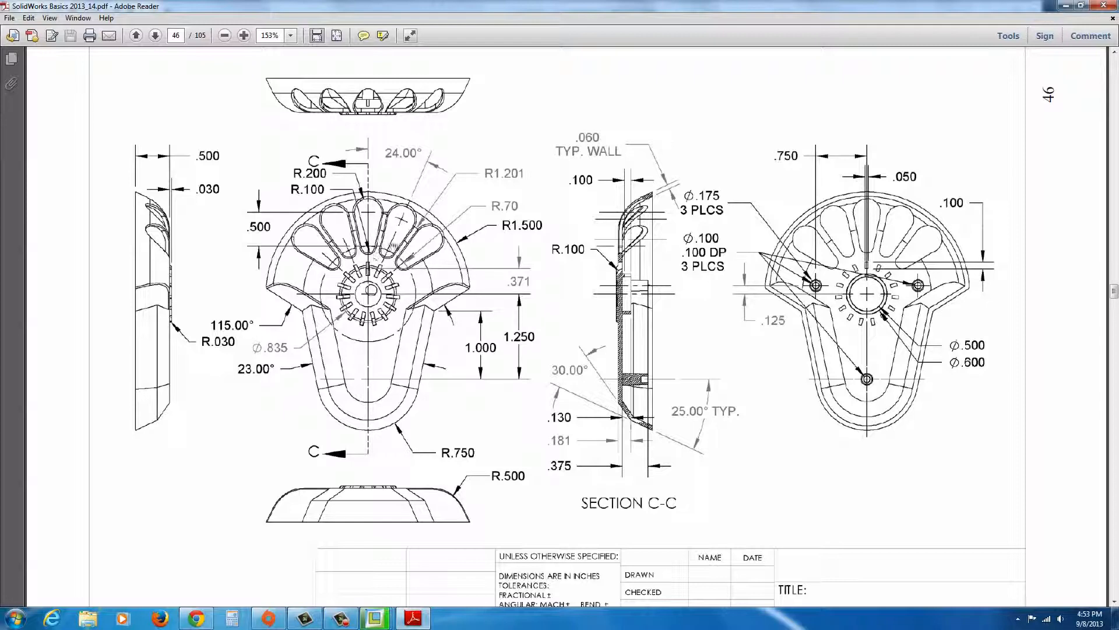
left_click(388, 619)
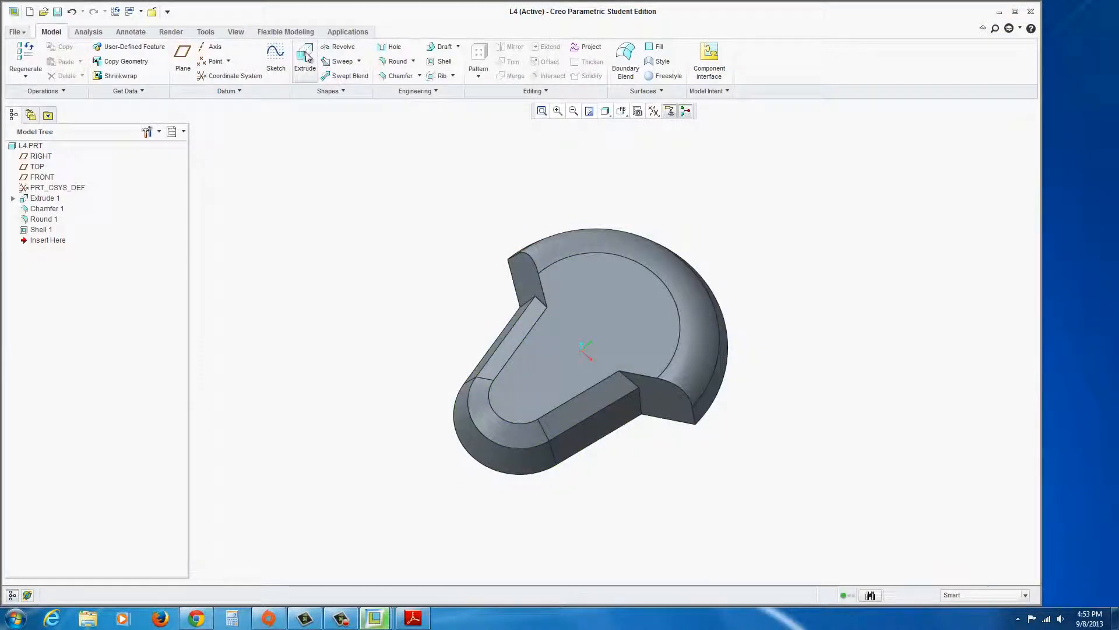
left_click(305, 56)
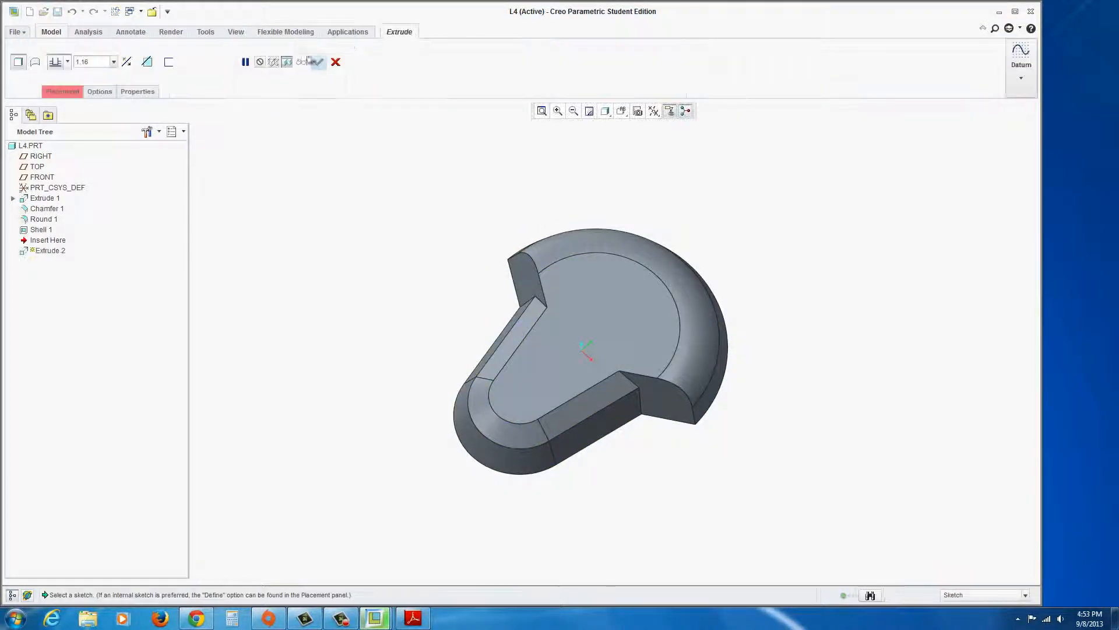
left_click(604, 310)
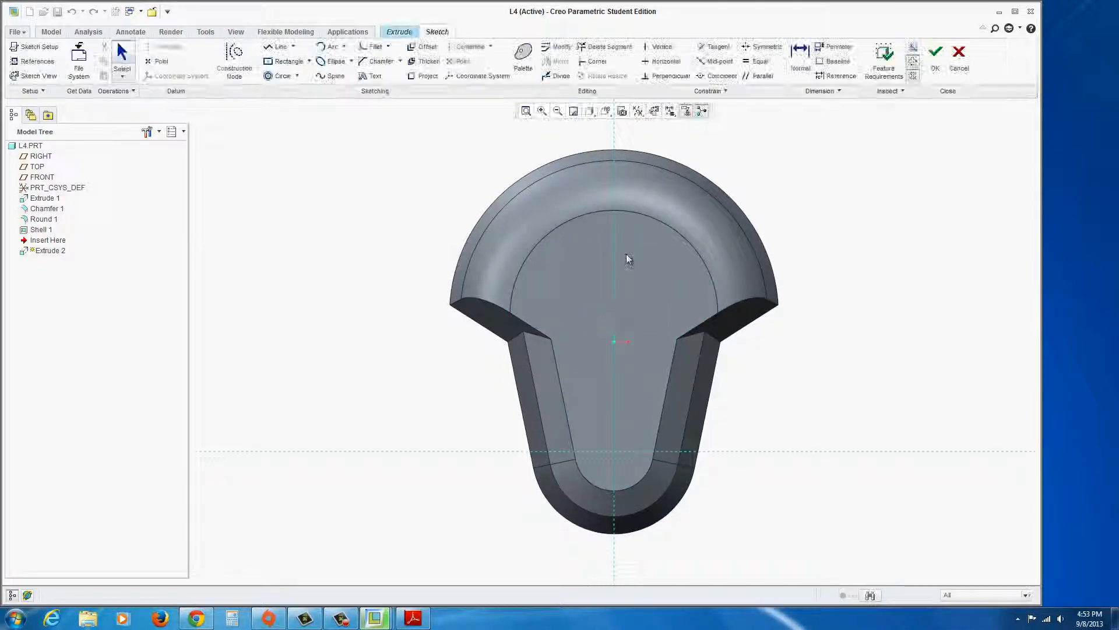
left_click(606, 111)
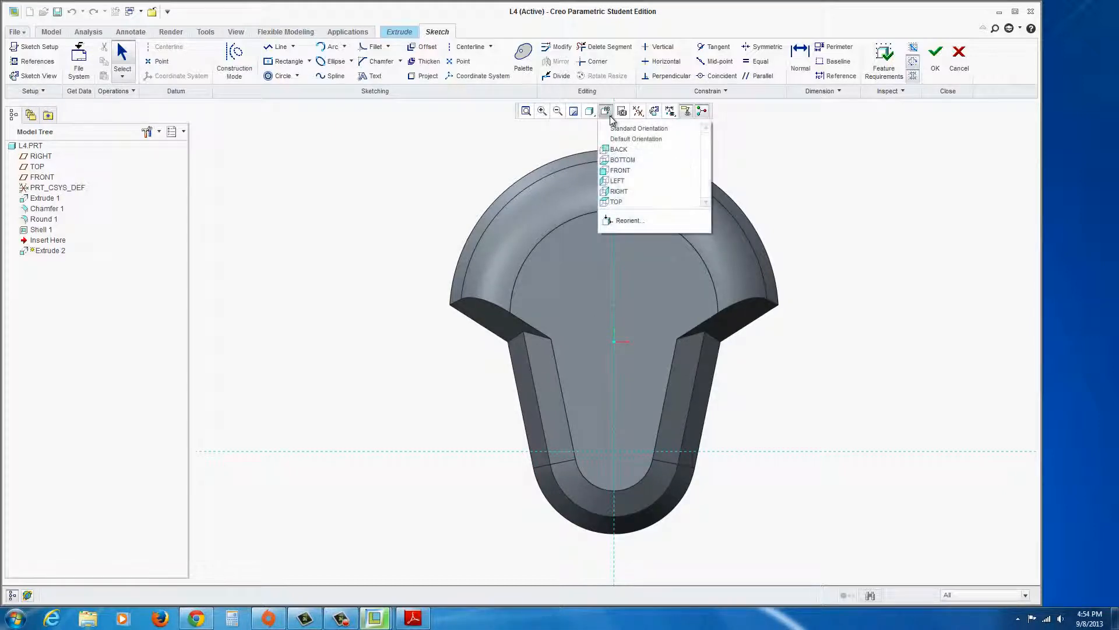
left_click(483, 135)
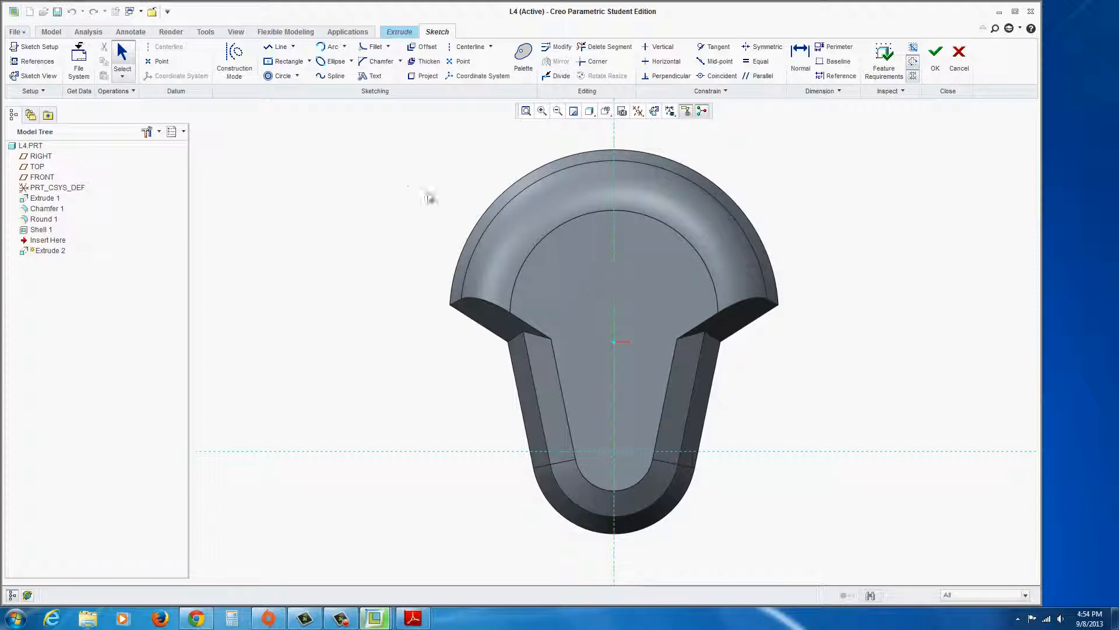
- Draw a vertical centerline along the sketch's vertical reference
left_click(469, 46)
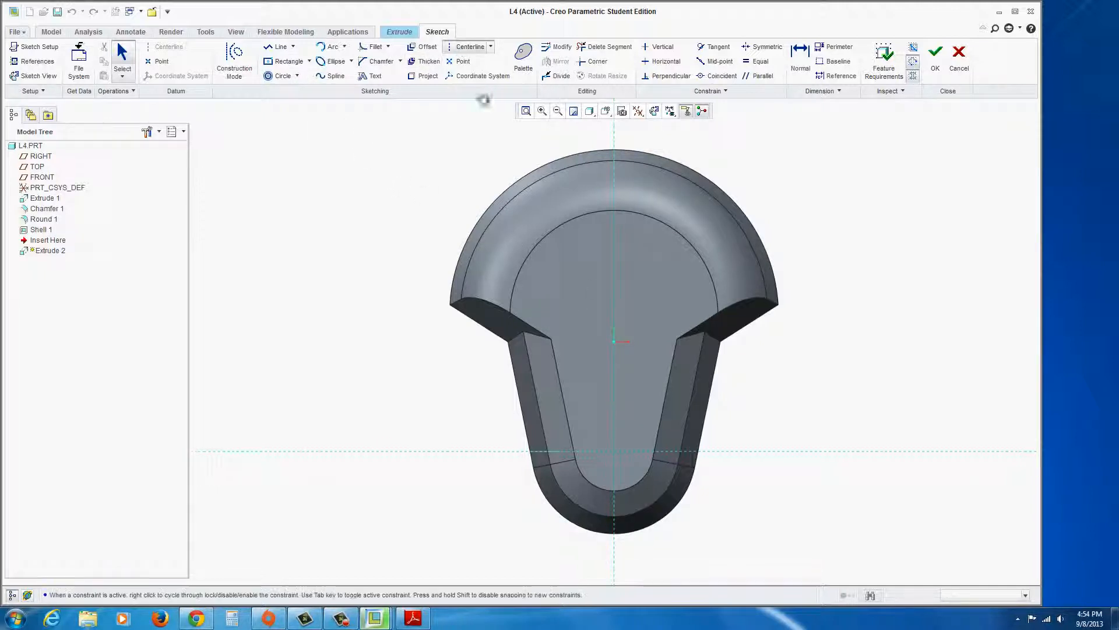
left_click(612, 243)
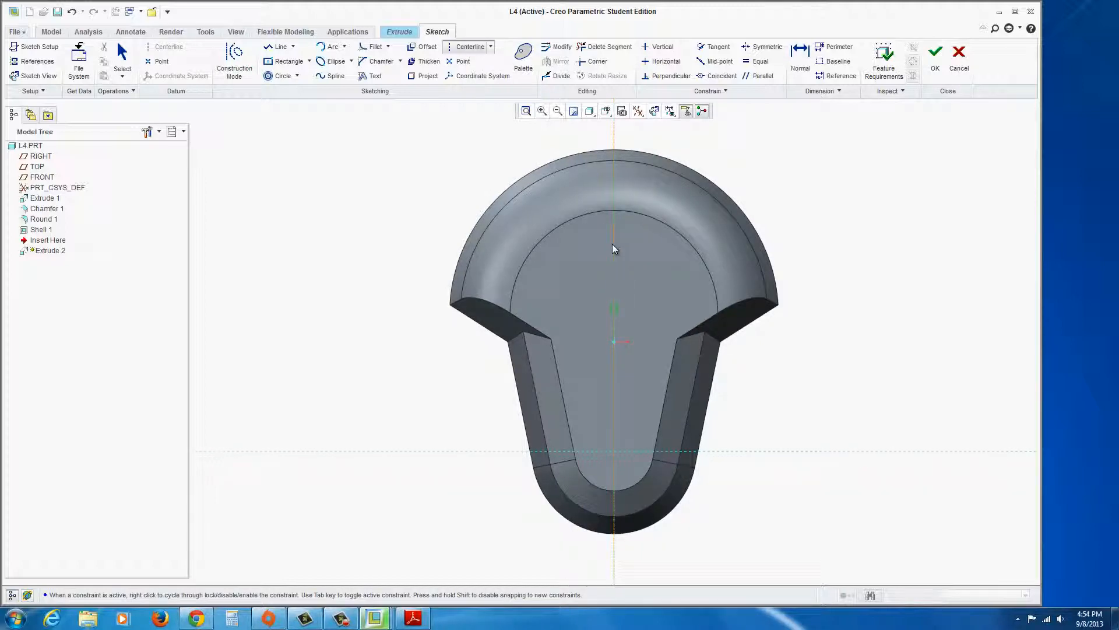
middle_click(669, 303)
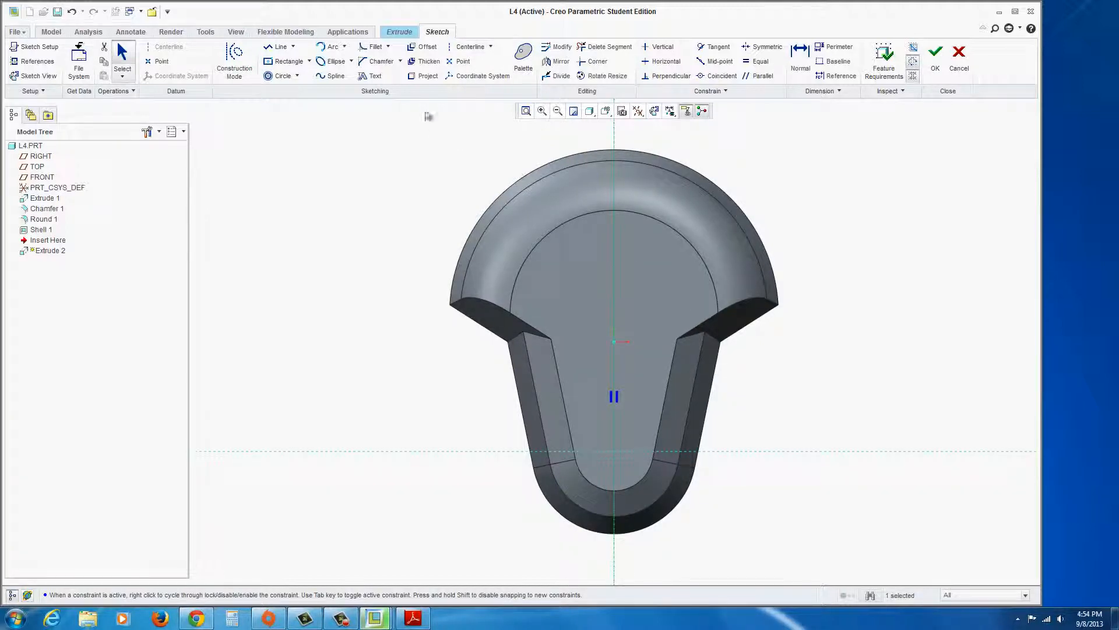
- Sketch a short slanted line beside the centerline near the upper arc edge and mirror it across the centerline
left_click(279, 48)
scroll(618, 212, "down", 4)
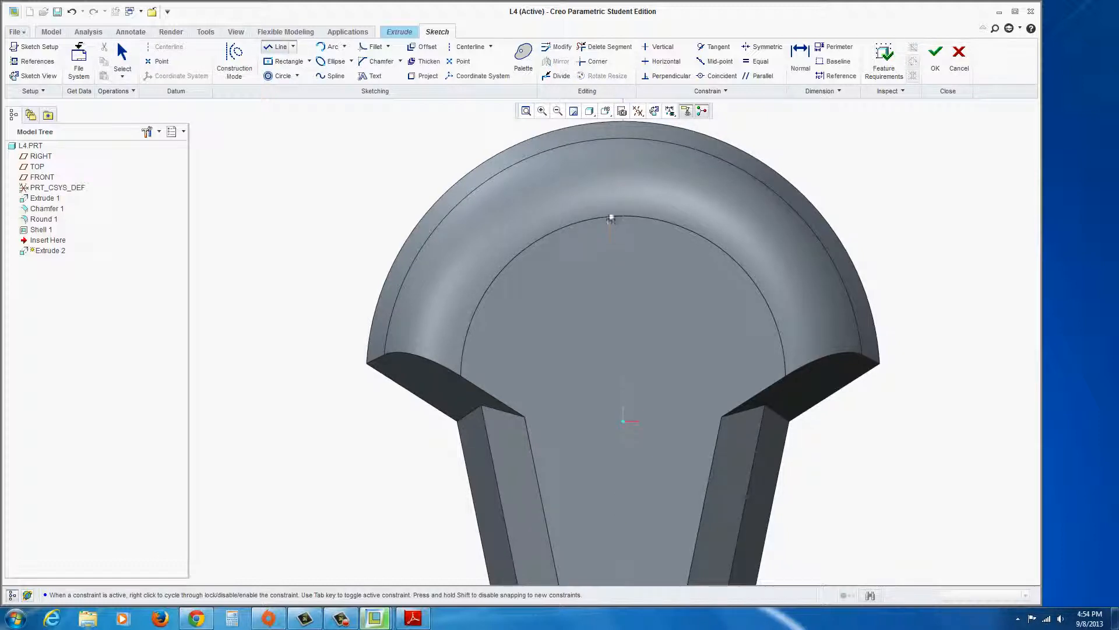
left_click(600, 183)
middle_click(578, 204)
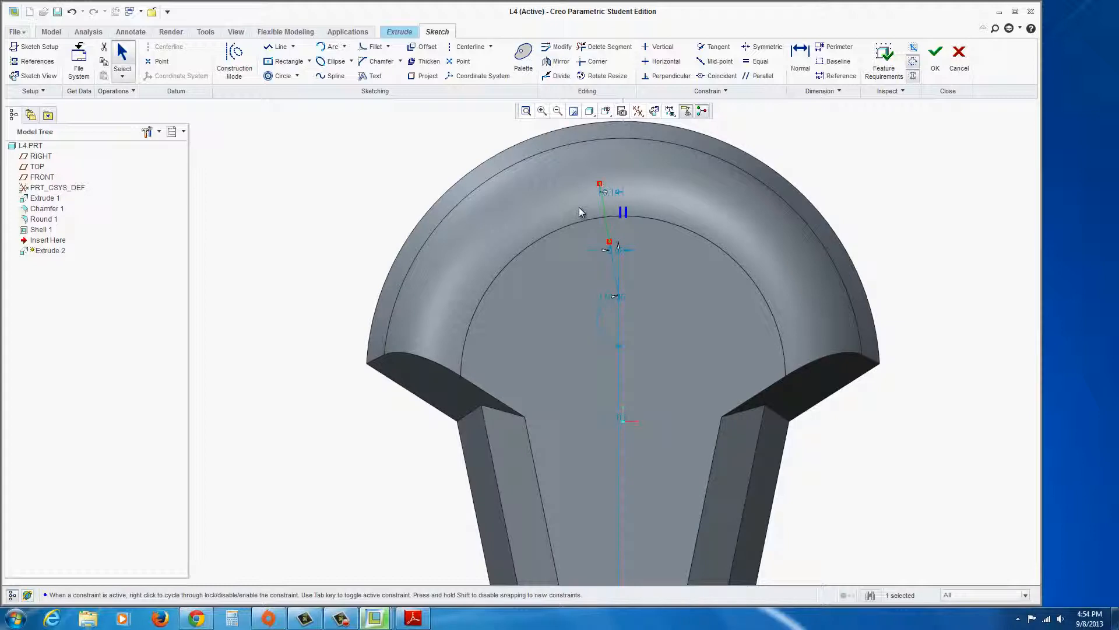
left_click(558, 61)
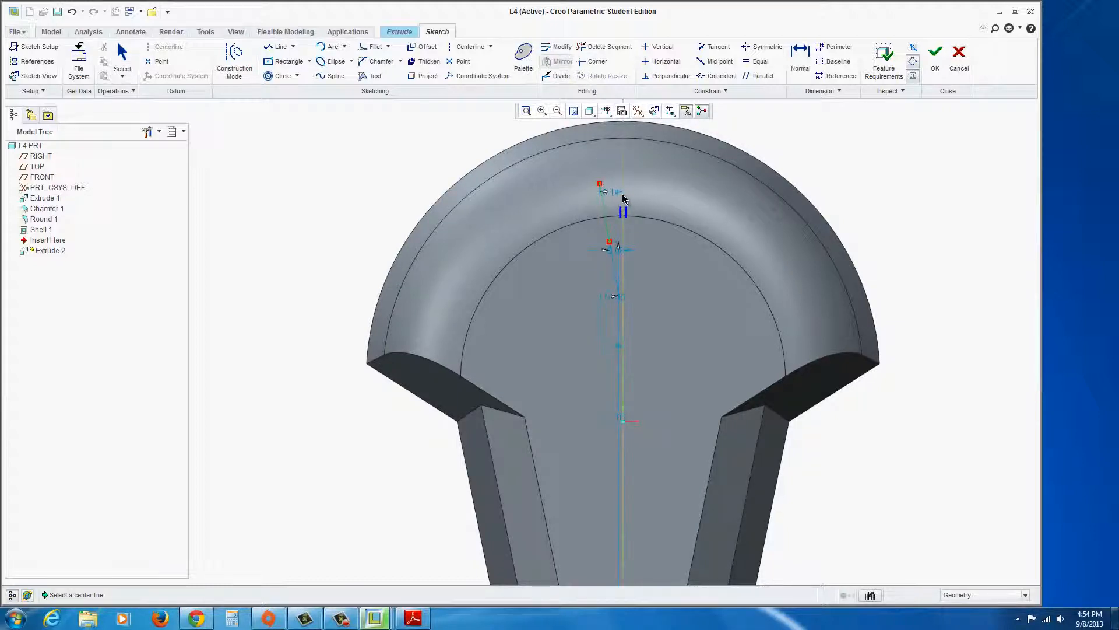
left_click(619, 206)
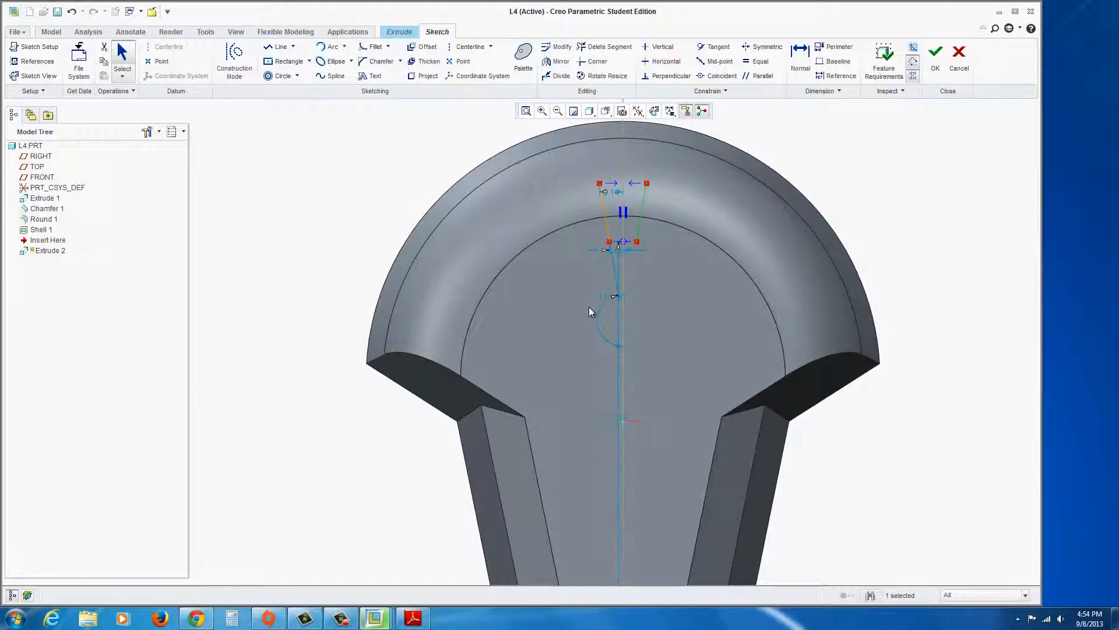
- Close the petal profile with arcs tangent to the slanted lines, joining their lower ends and their upper ends
left_click(325, 51)
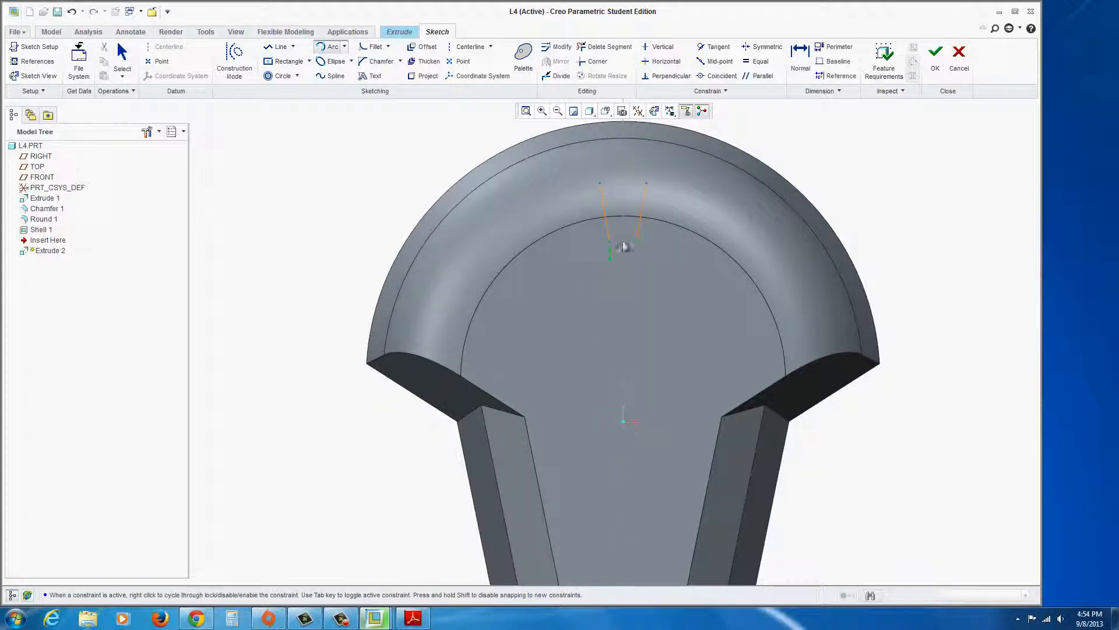
scroll(610, 240, "down", 5)
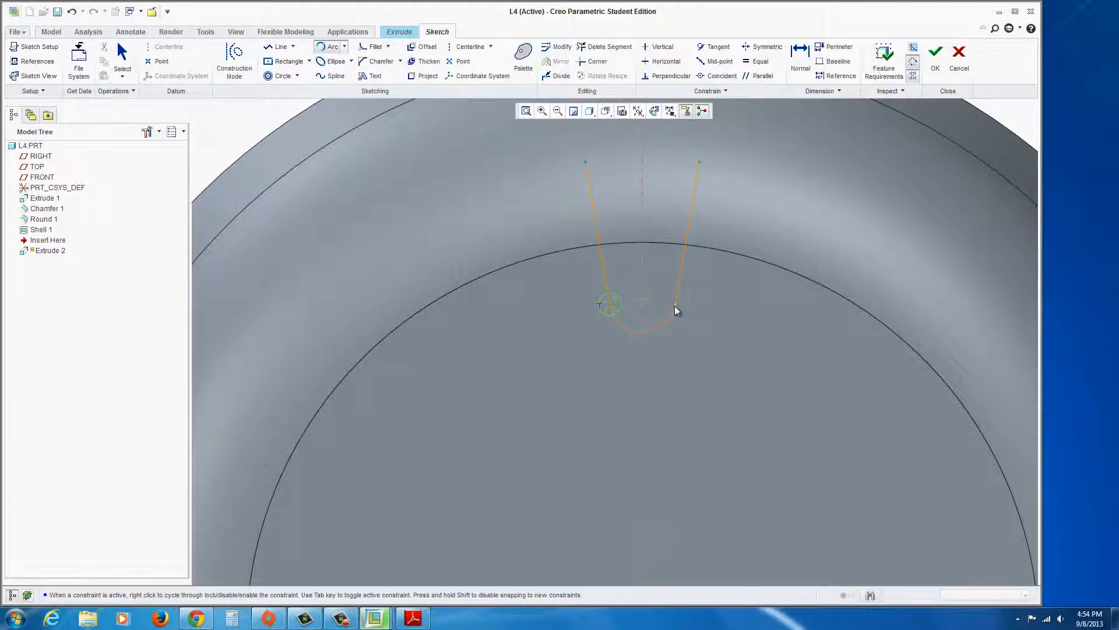
left_click(674, 304)
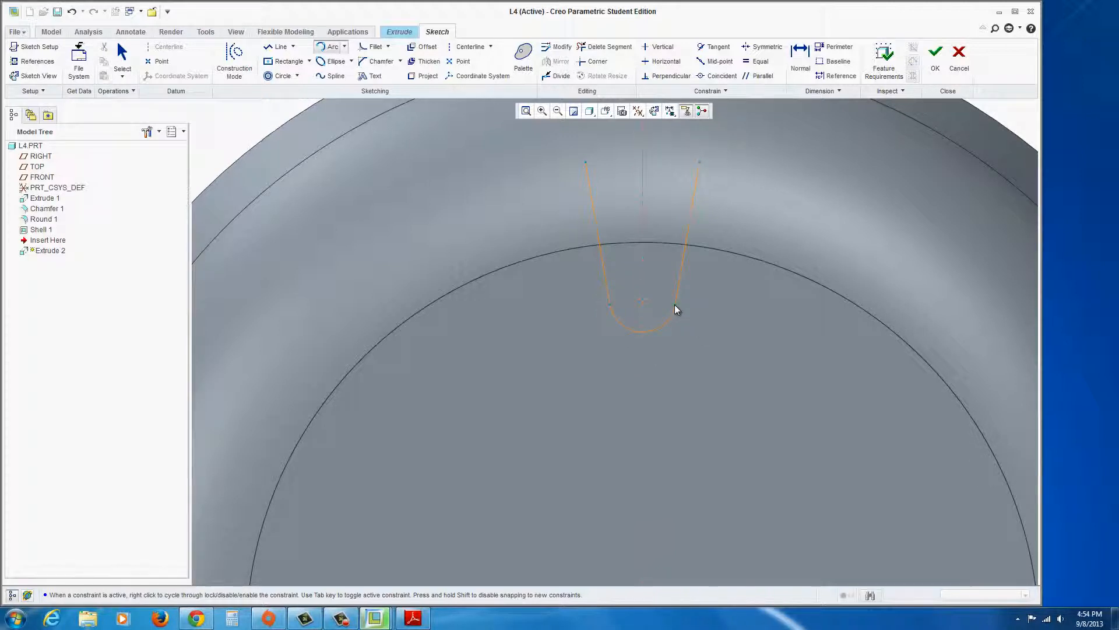
left_click(700, 163)
left_click(587, 162)
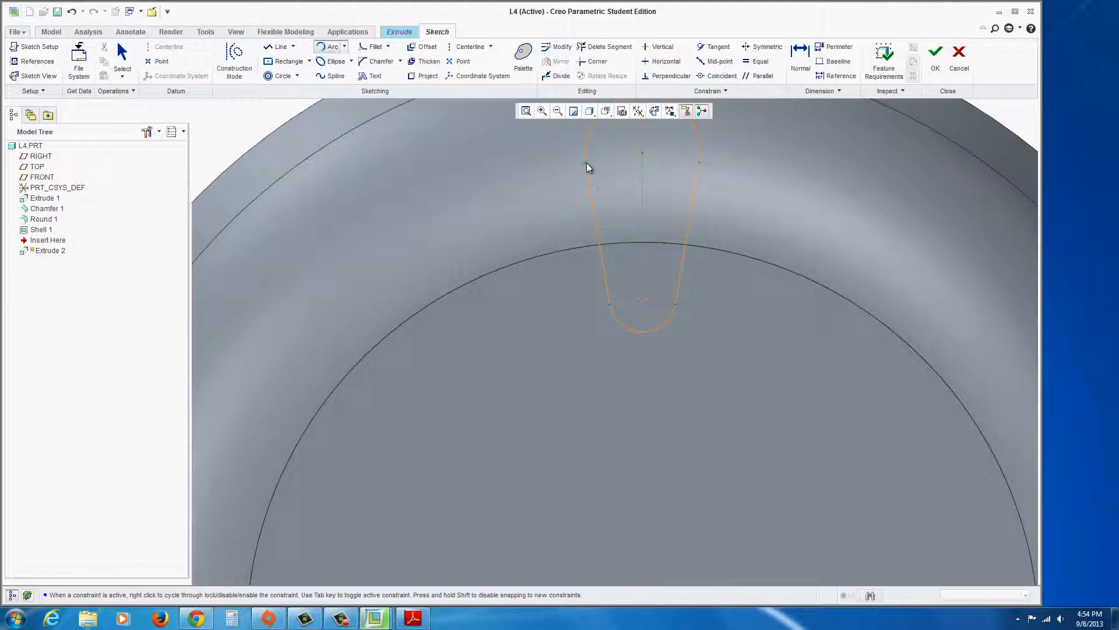
middle_click(498, 374)
- Set the petal profile's upper arc radius to 0.20 and its lower arc radius to 0.10
scroll(499, 373, "down", 4)
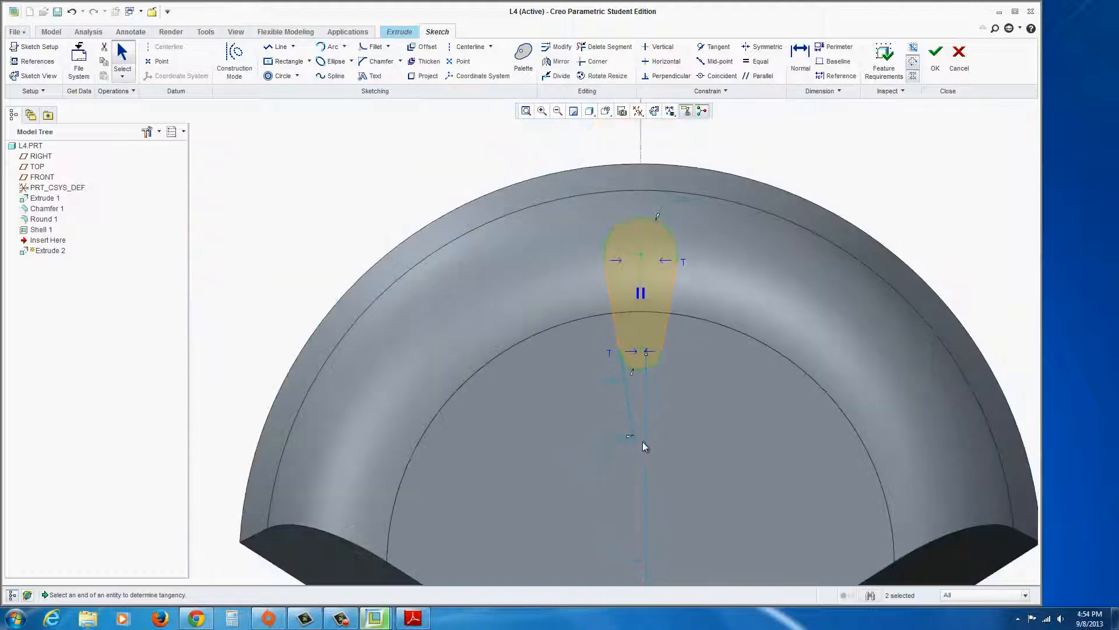
double_click(686, 243)
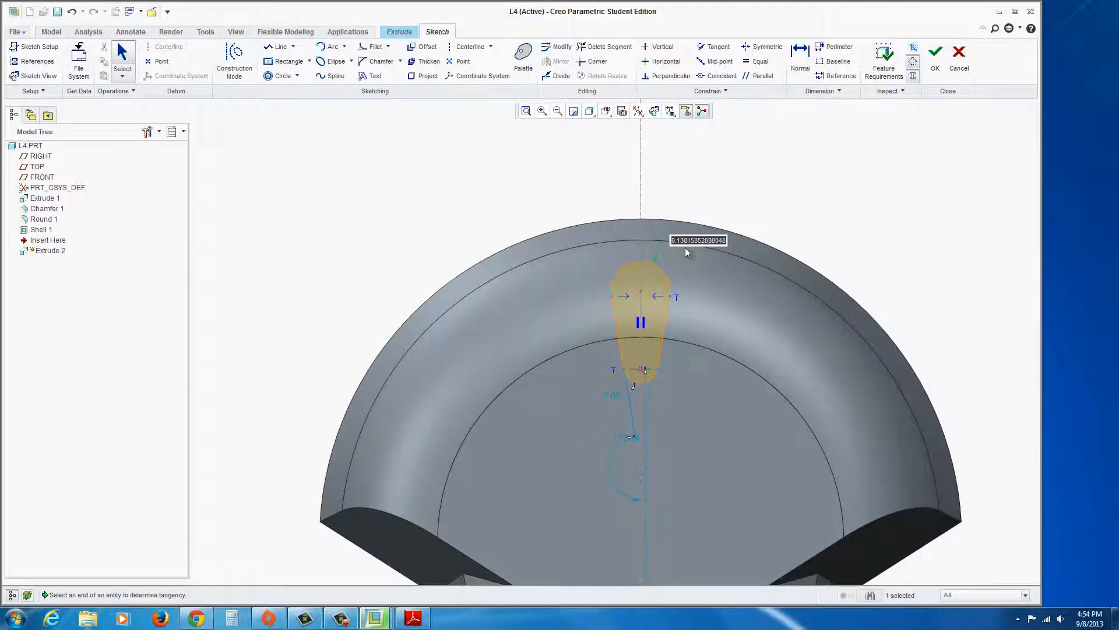
key("Return")
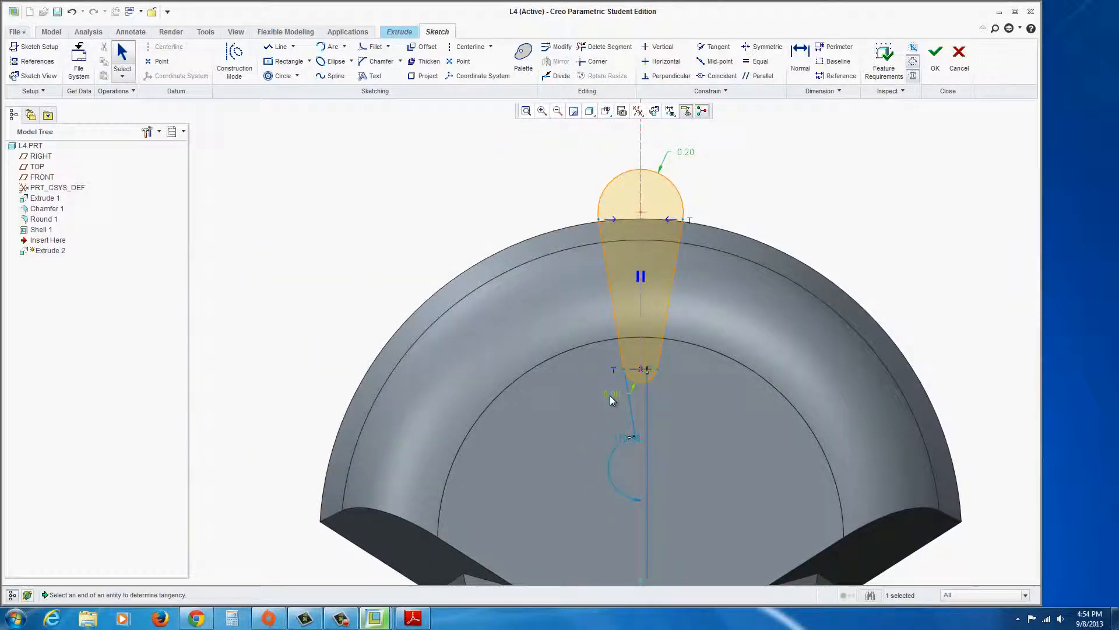
double_click(612, 395)
key("Return")
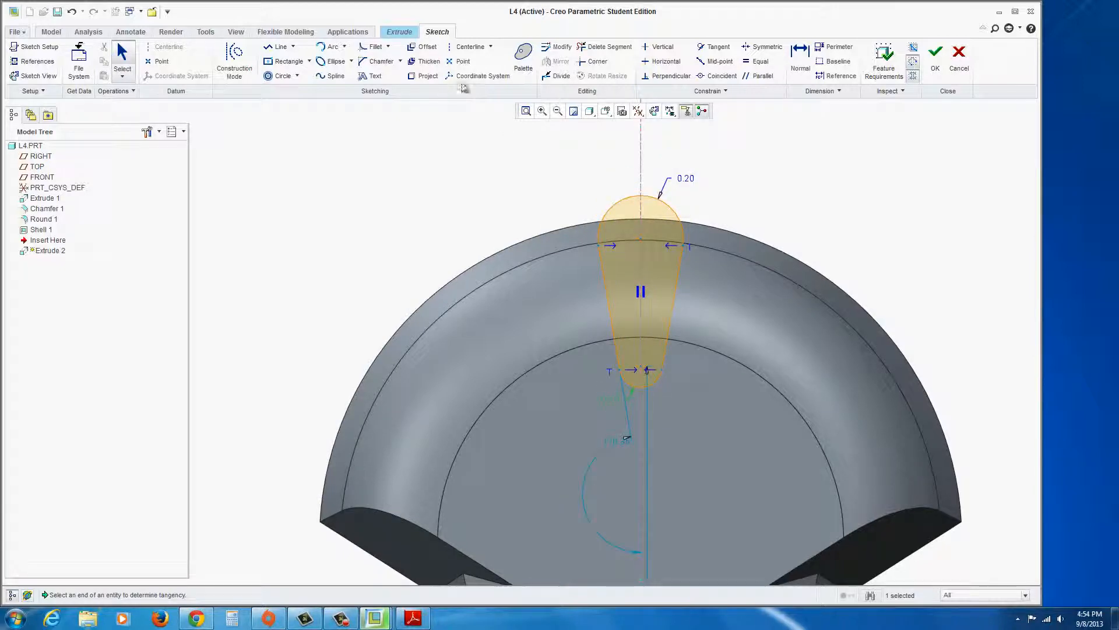
- Check the arc spacing in the PDF drawing and dimension the vertical distance between the two arc centers as 0.5
left_click(427, 615)
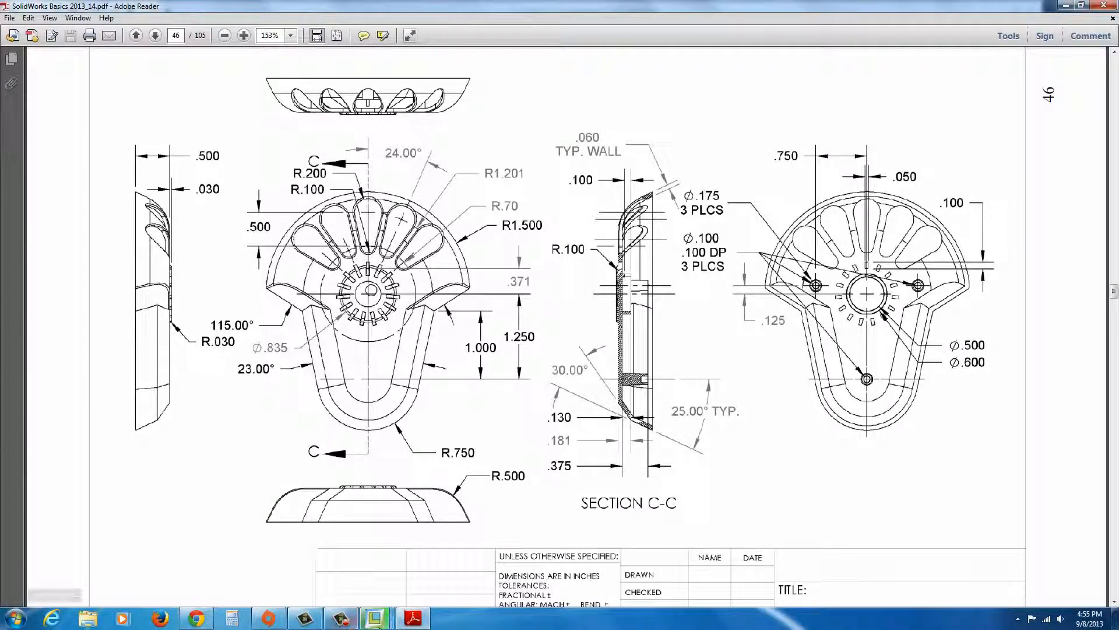
left_click(376, 618)
left_click(512, 548)
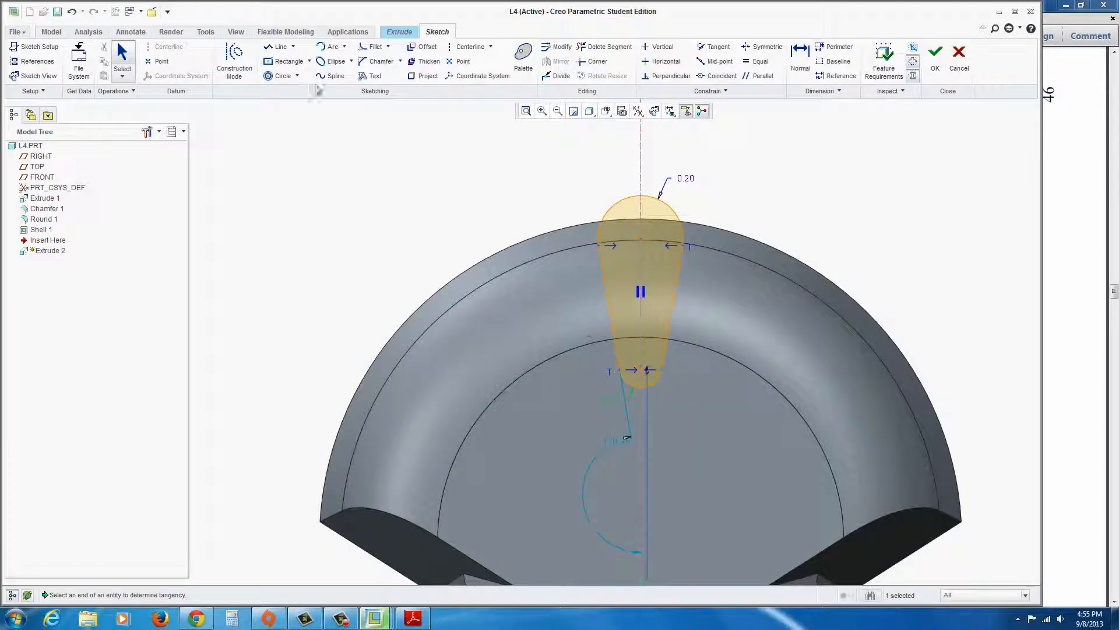
left_click(800, 58)
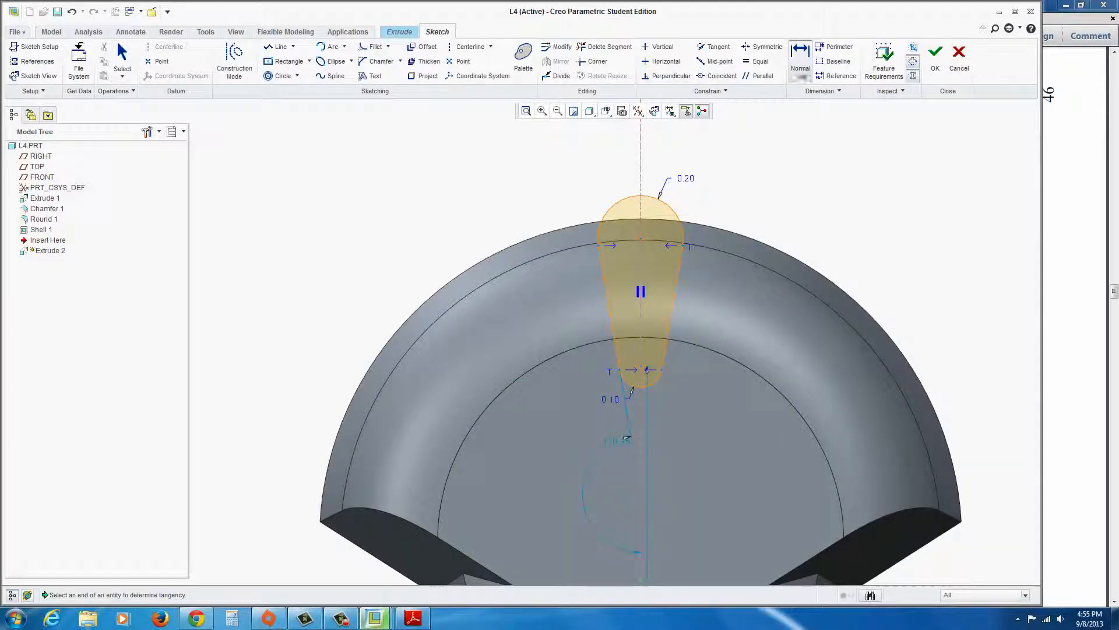
left_click(641, 367)
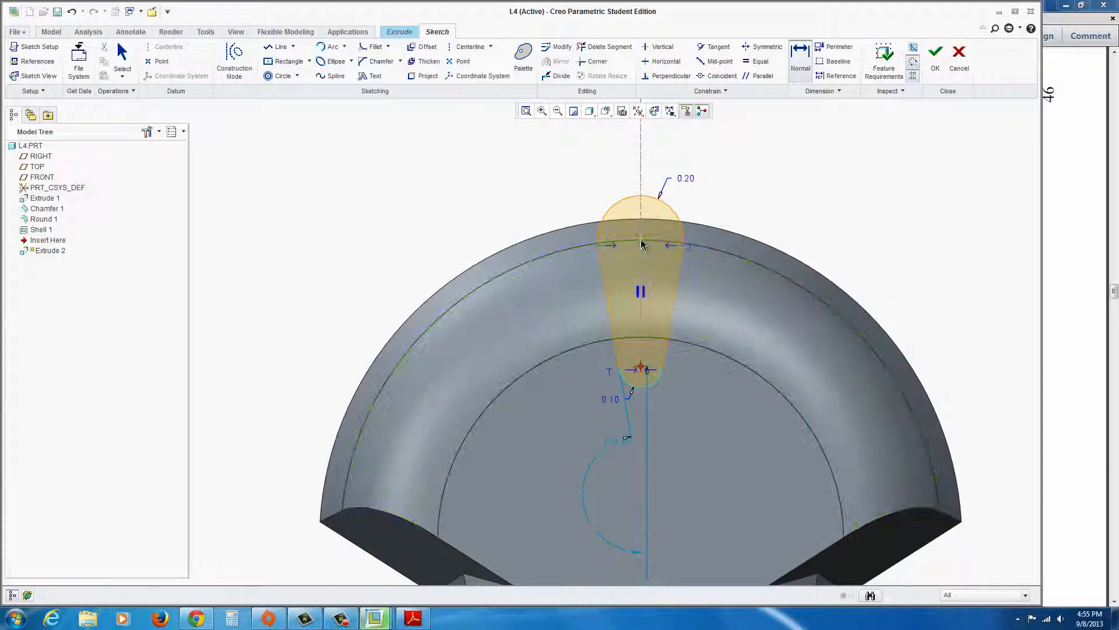
left_click(642, 244)
middle_click(562, 303)
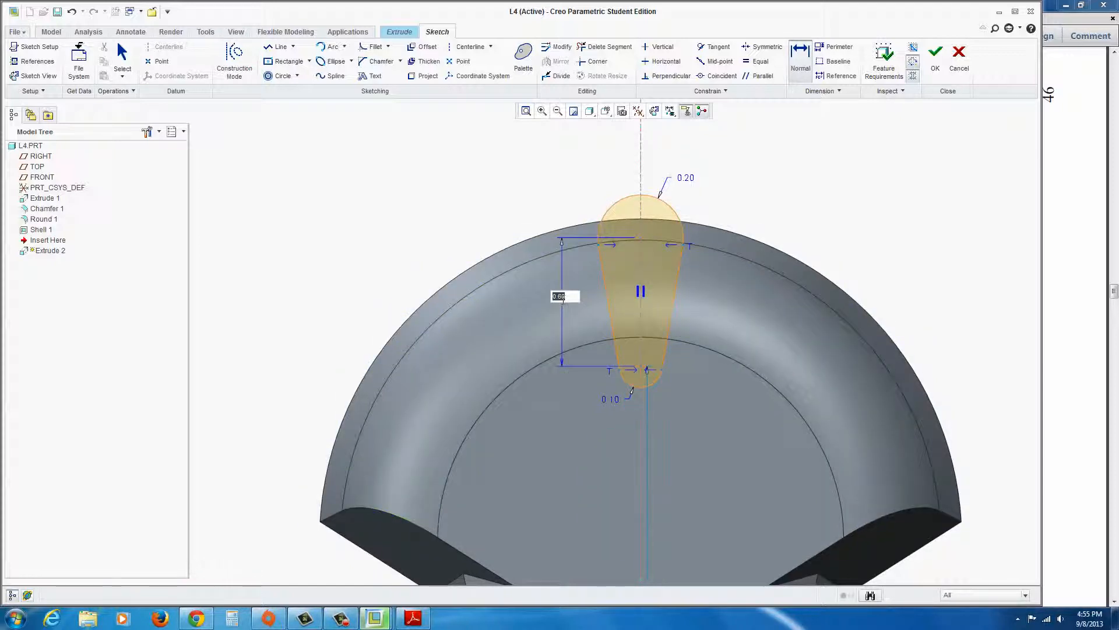
type(".5")
key("Return")
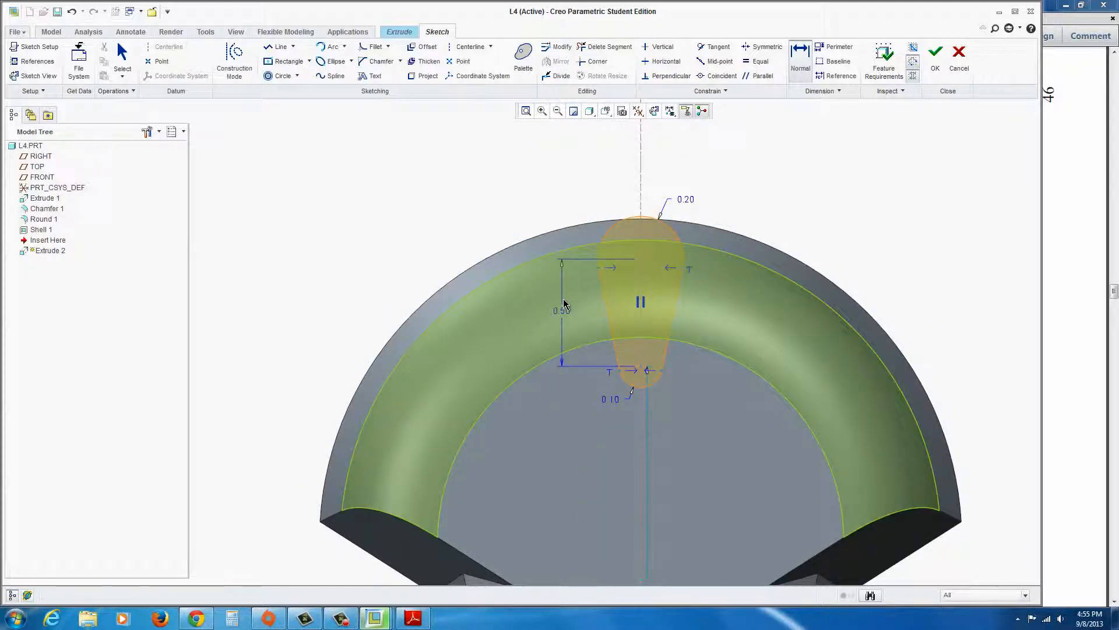
- Check the petal's radial position in the PDF drawing and add the housing's outer arc edge as a sketch reference
scroll(684, 456, "up", 1)
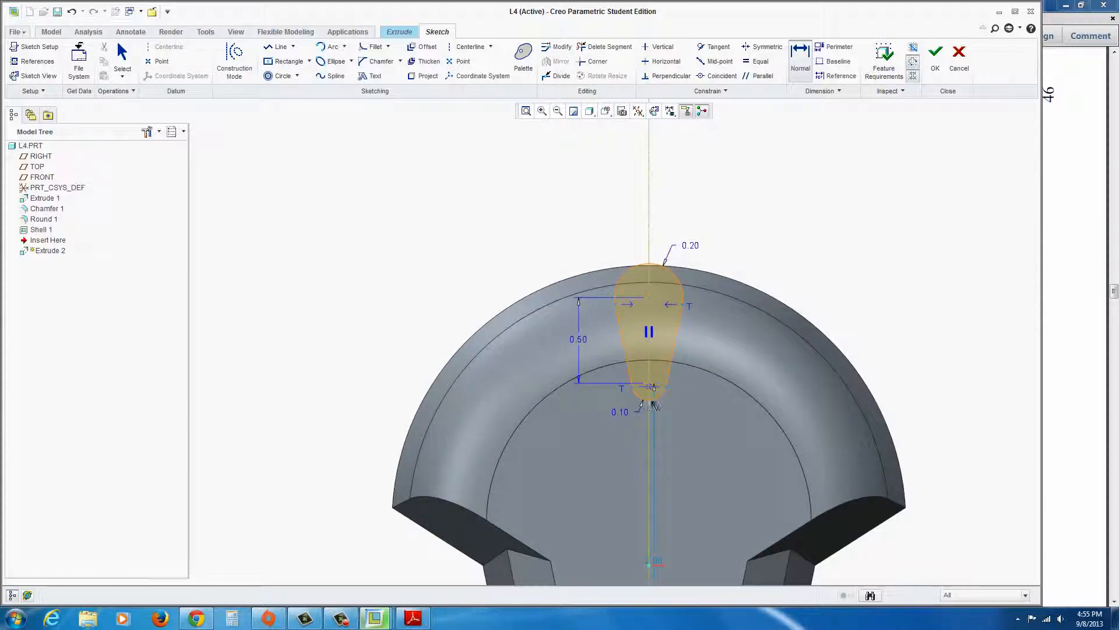
left_click(412, 618)
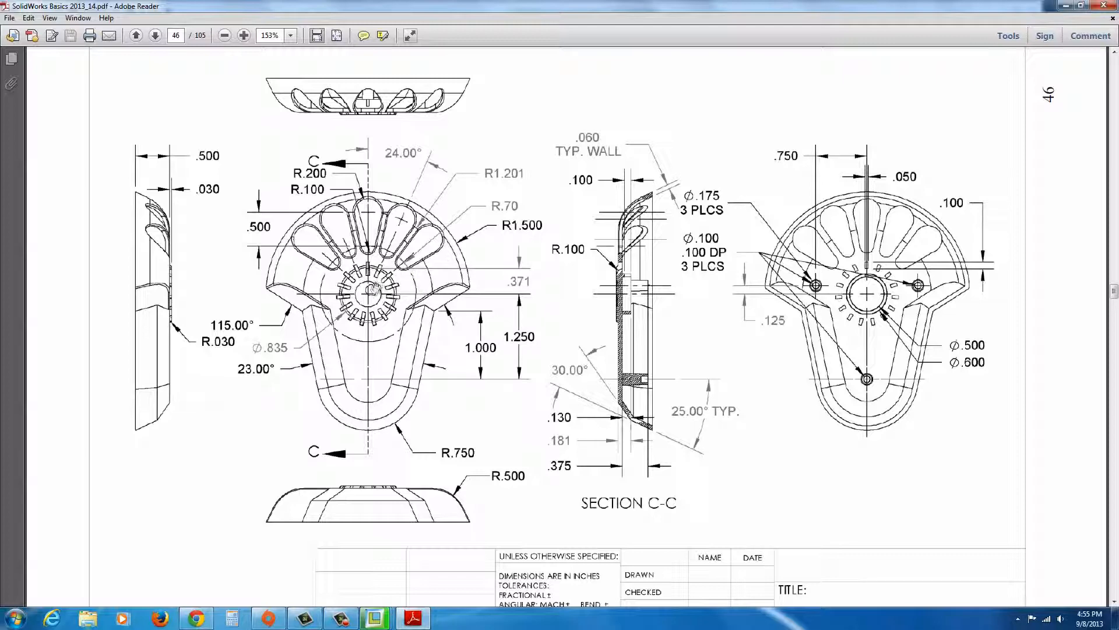
left_click(376, 619)
left_click(484, 566)
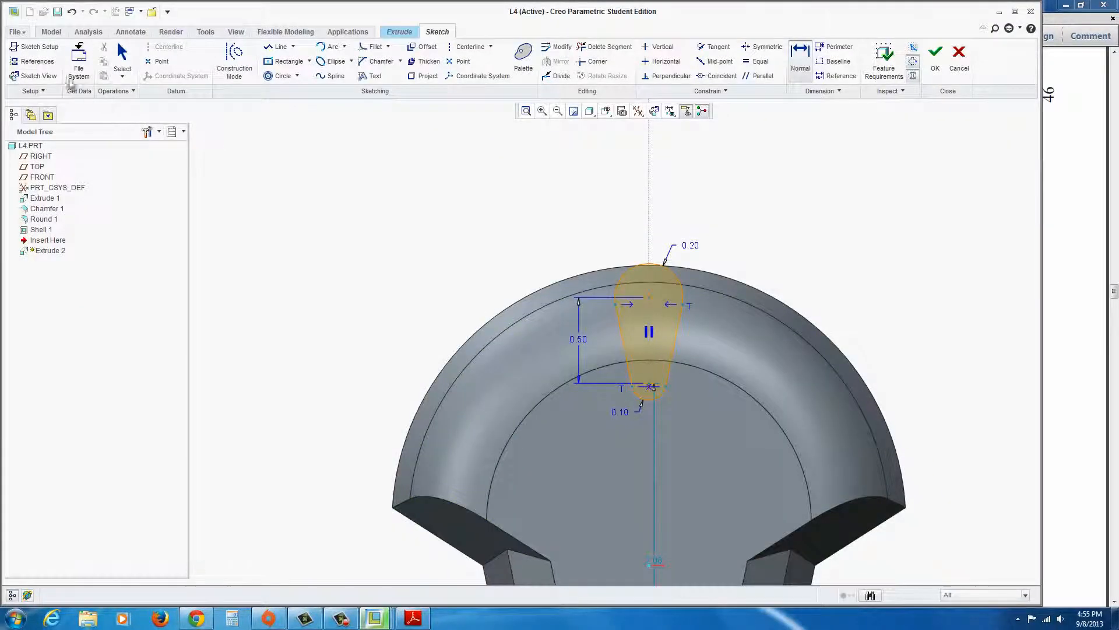
left_click(41, 67)
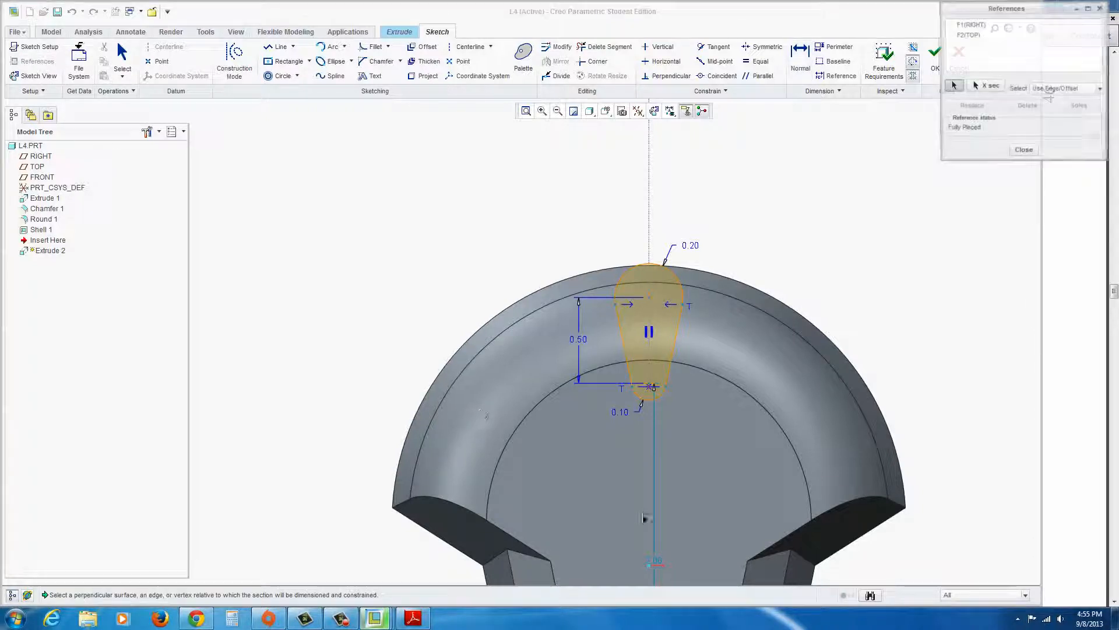
left_click(887, 424)
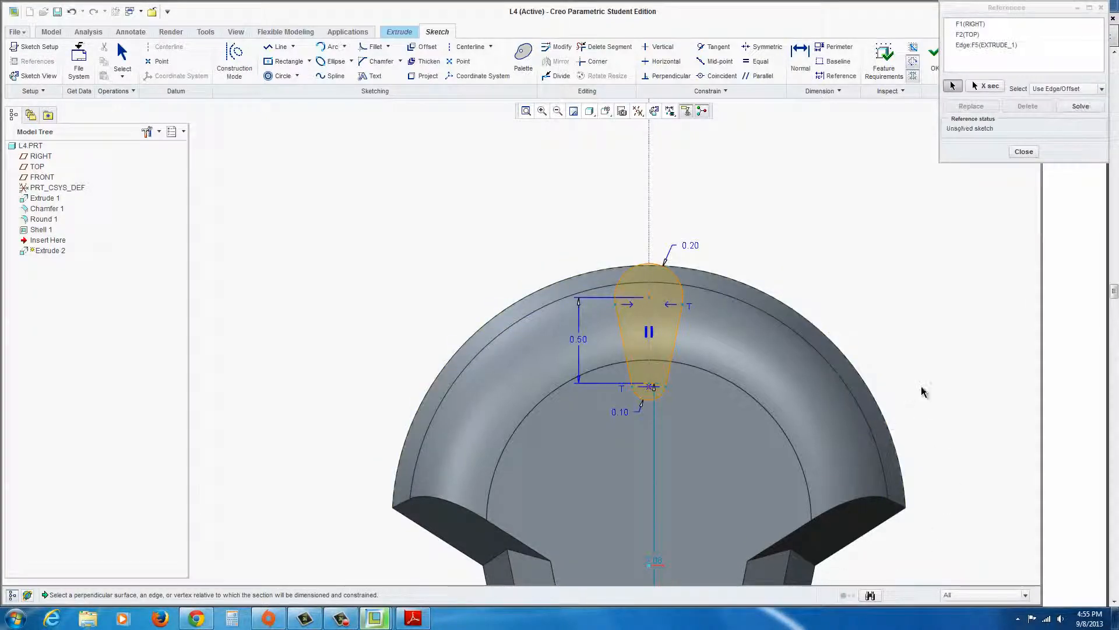
scroll(917, 390, "up", 1)
scroll(890, 495, "up", 1)
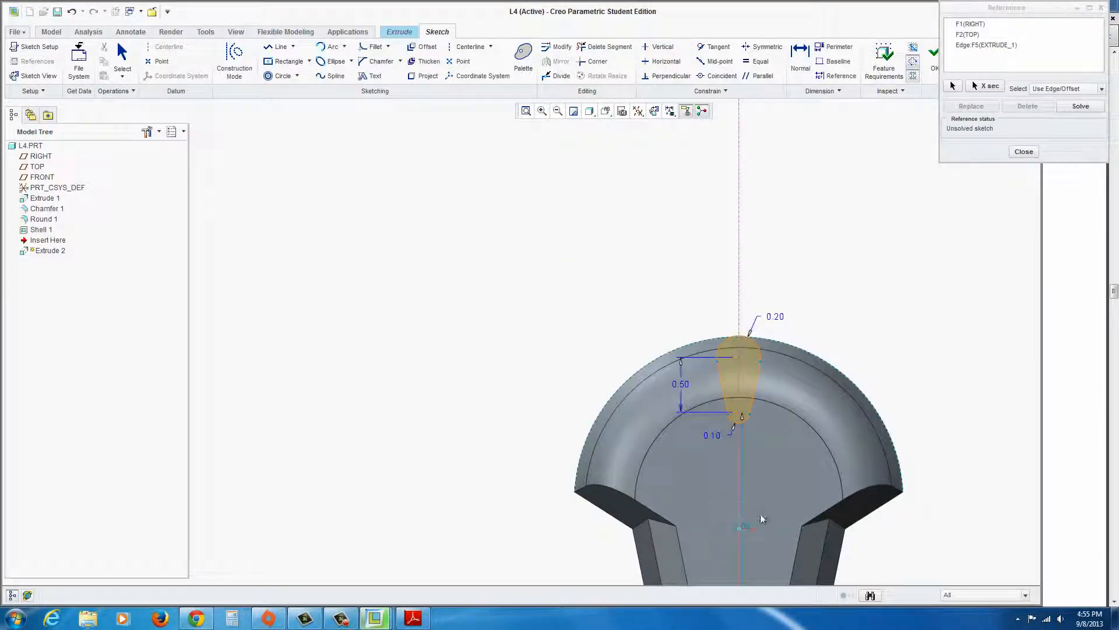
scroll(884, 577, "down", 1)
scroll(842, 523, "down", 1)
scroll(669, 412, "down", 1)
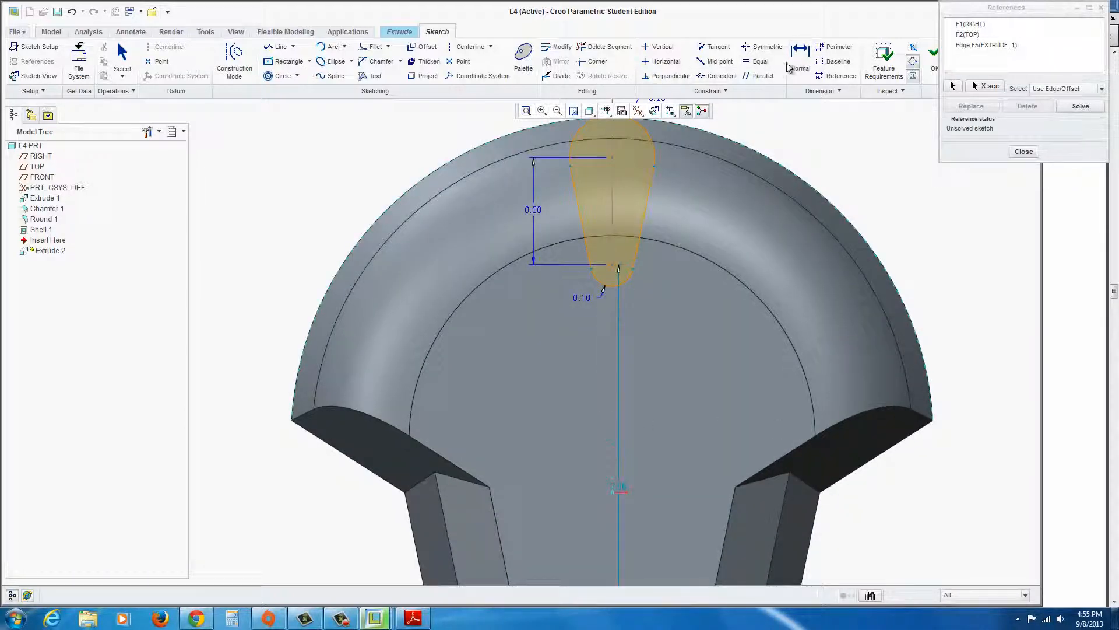
- Dimension the vertical distance from the petal's lower arc center to the outer arc's center as 0.7
left_click(800, 55)
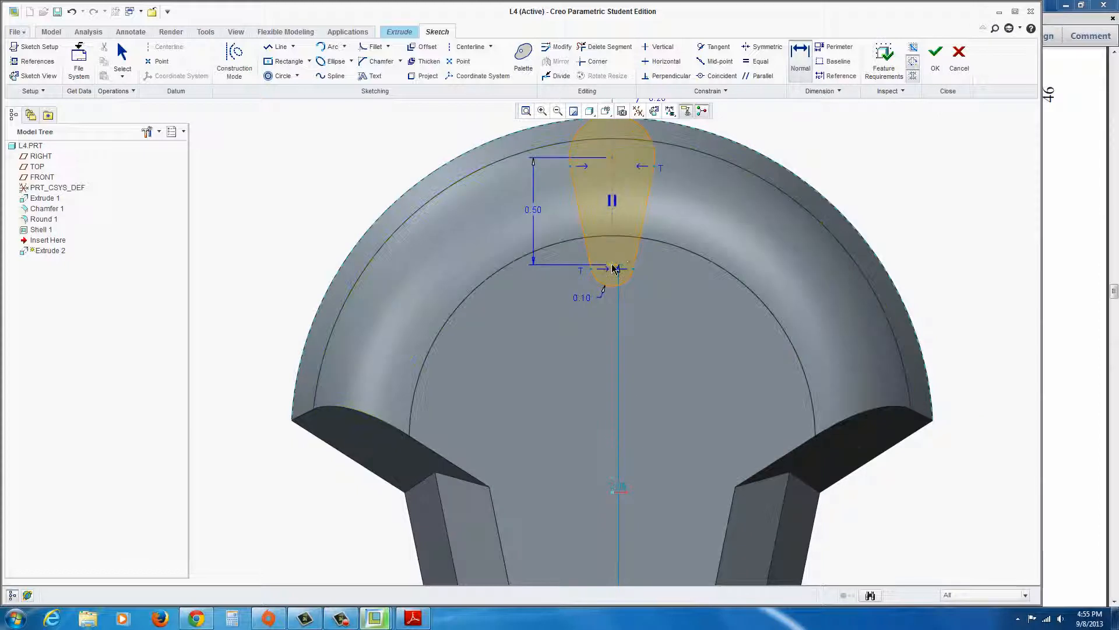
left_click(616, 270)
scroll(617, 443, "down", 5)
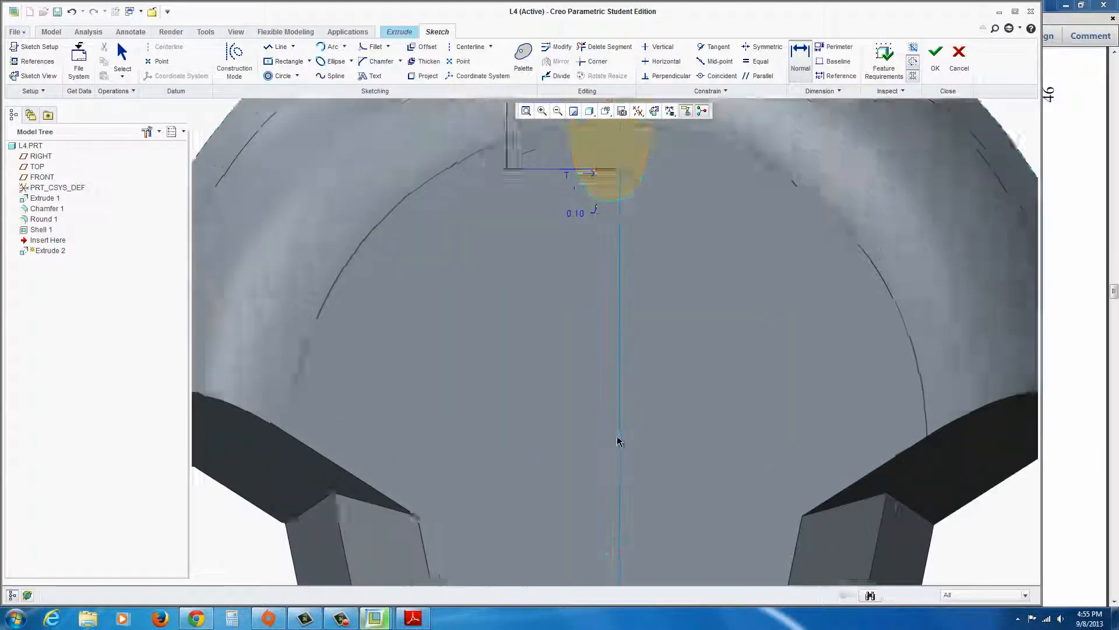
scroll(635, 455, "up", 5)
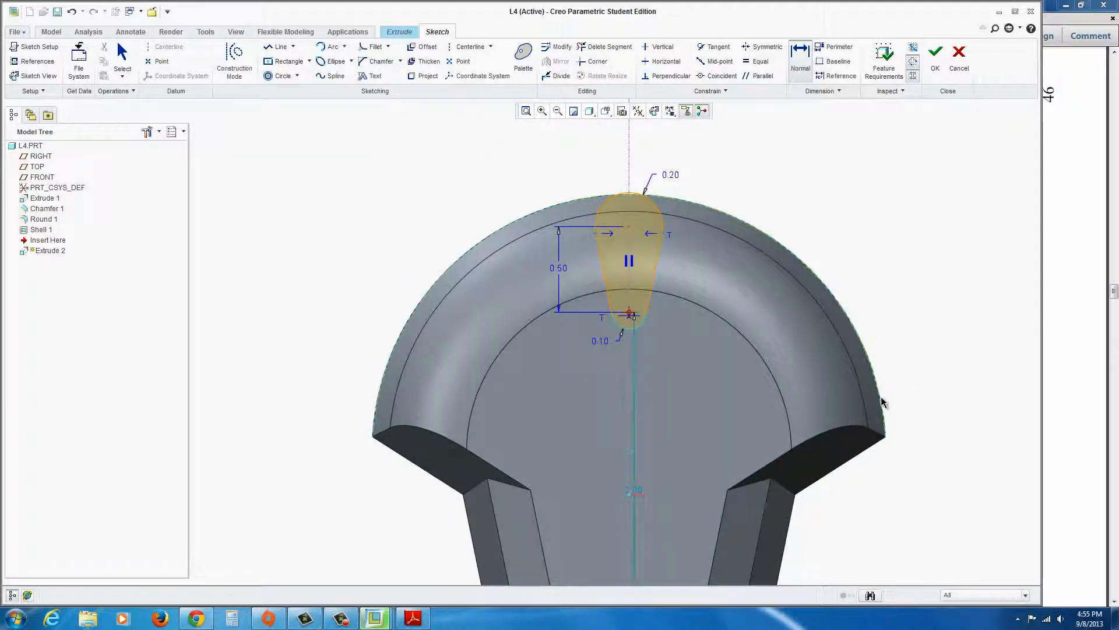
middle_click(720, 390)
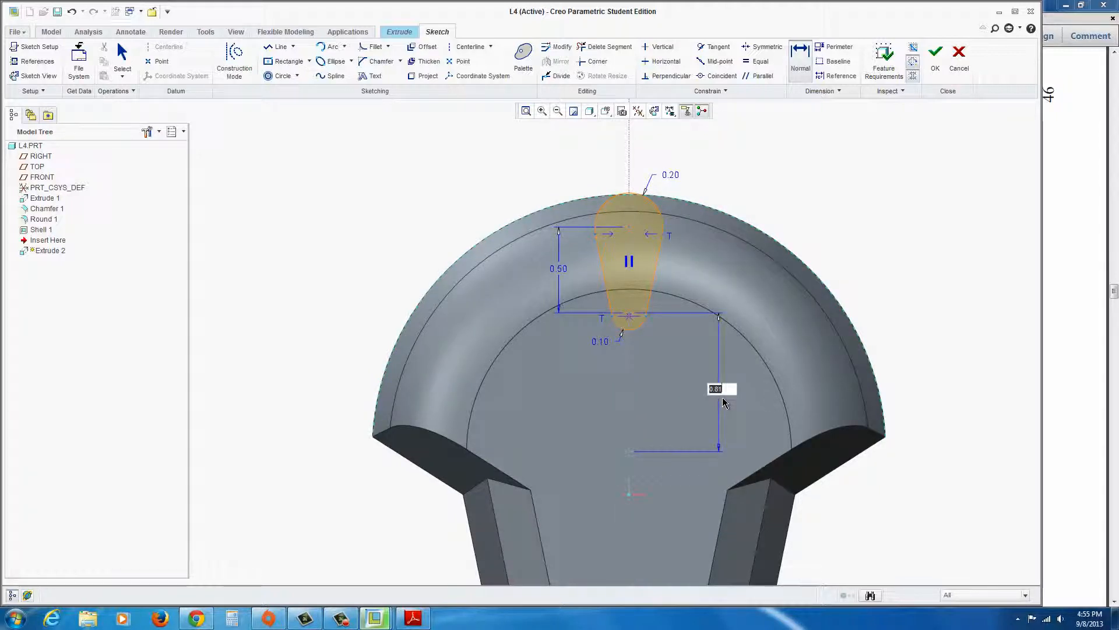
type(".7")
key("Return")
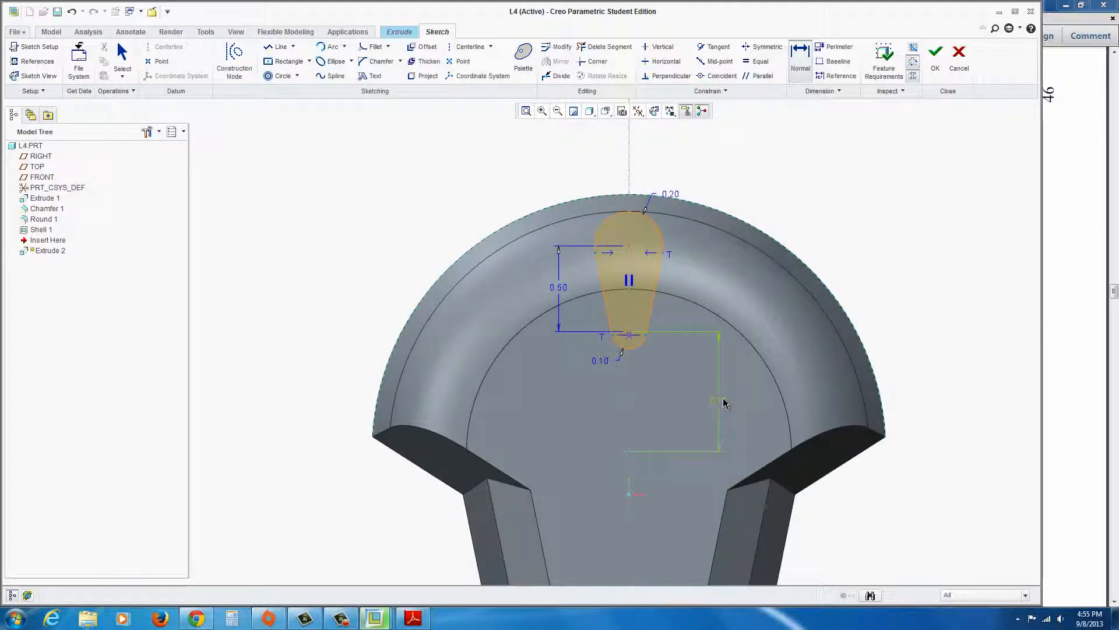
- Finish the petal sketch and extrude it as a material-removing cut through all, directed into the housing
mouse_move(723, 402)
middle_mouse_down()
mouse_move(686, 360)
mouse_move(662, 279)
middle_mouse_up()
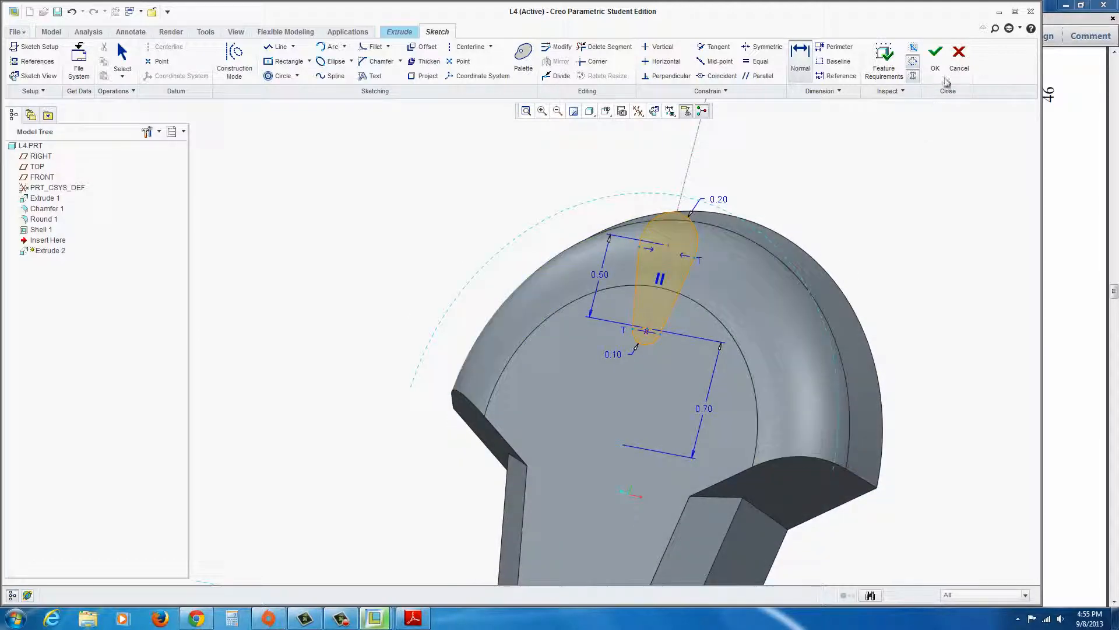
left_click(935, 54)
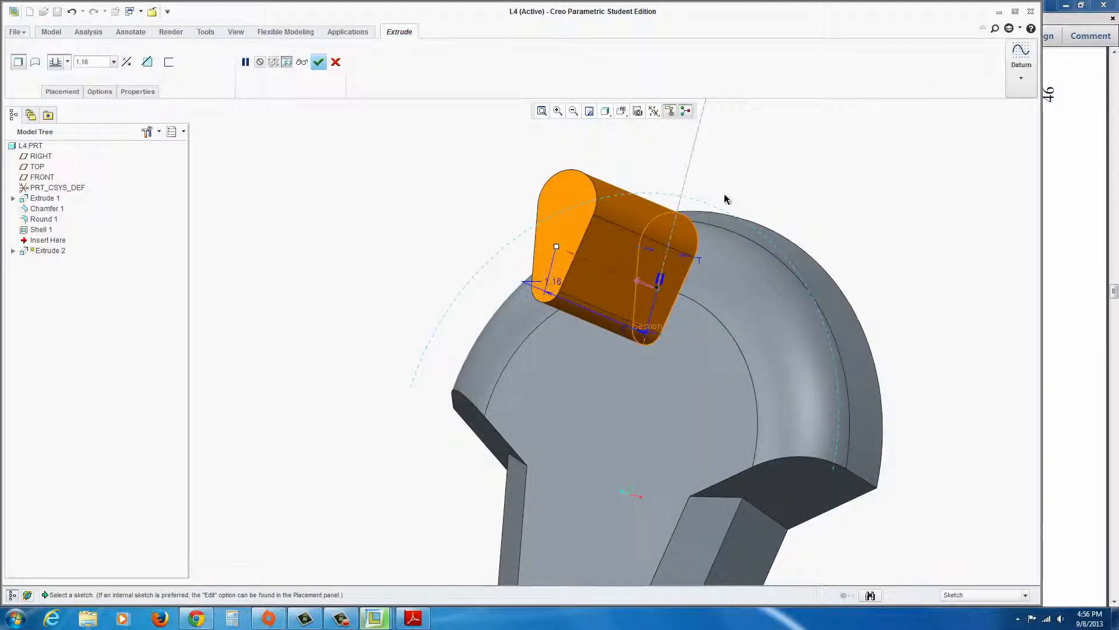
left_click(637, 284)
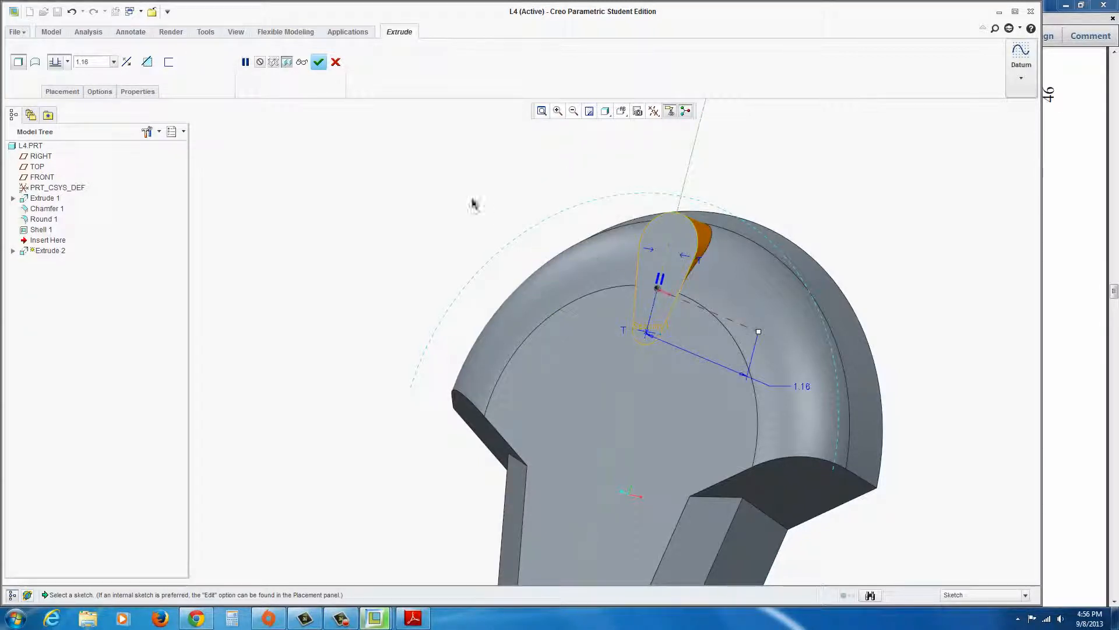
left_click(146, 62)
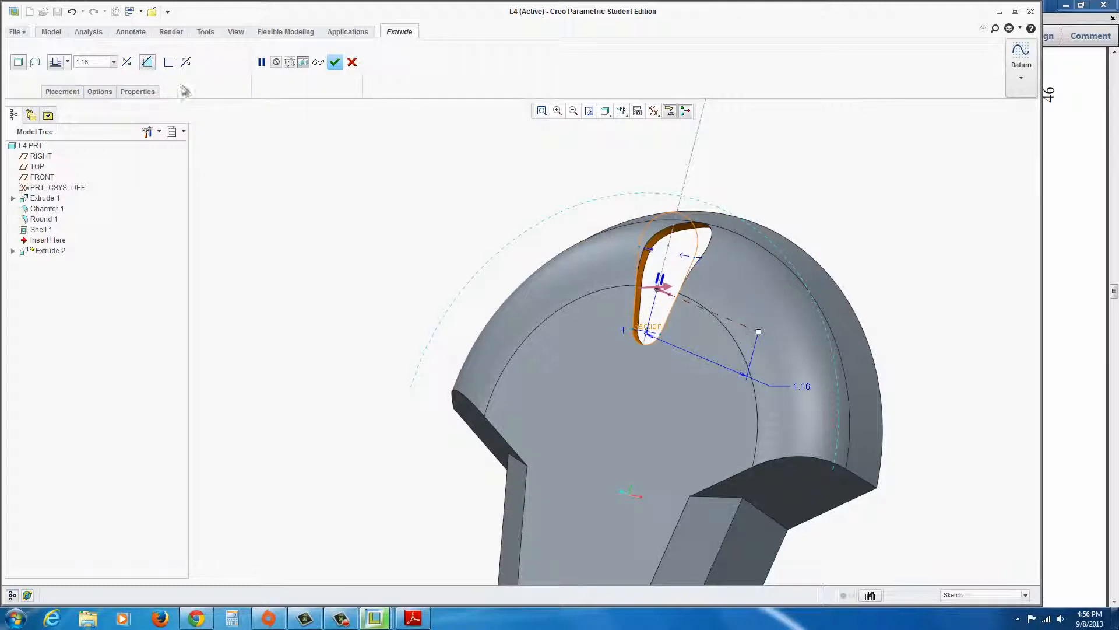
left_click(67, 61)
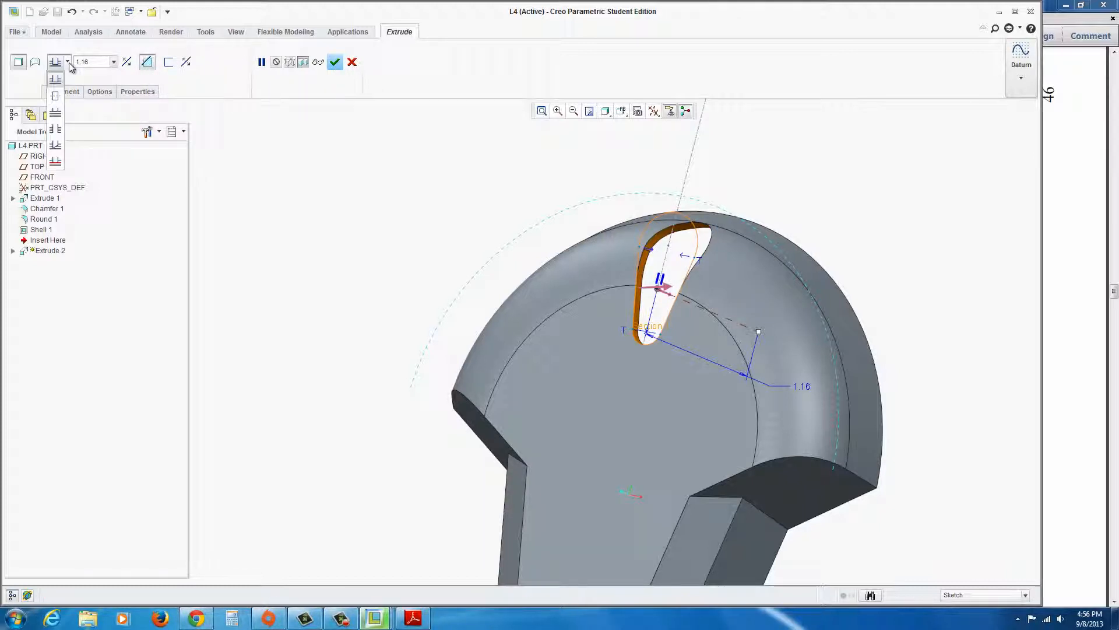
left_click(58, 132)
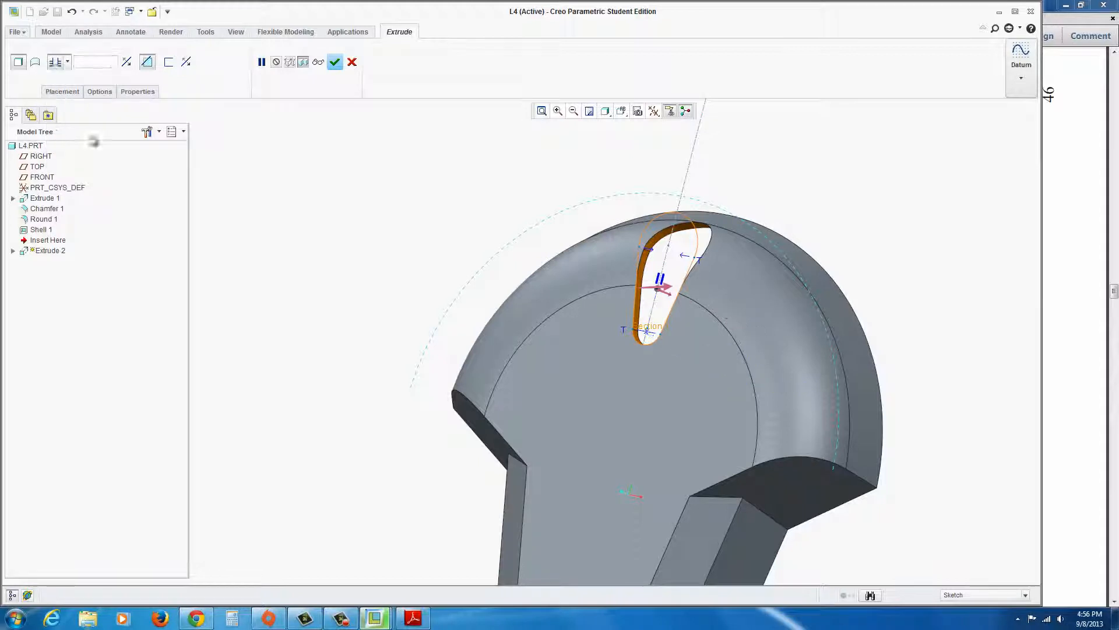
left_click(335, 62)
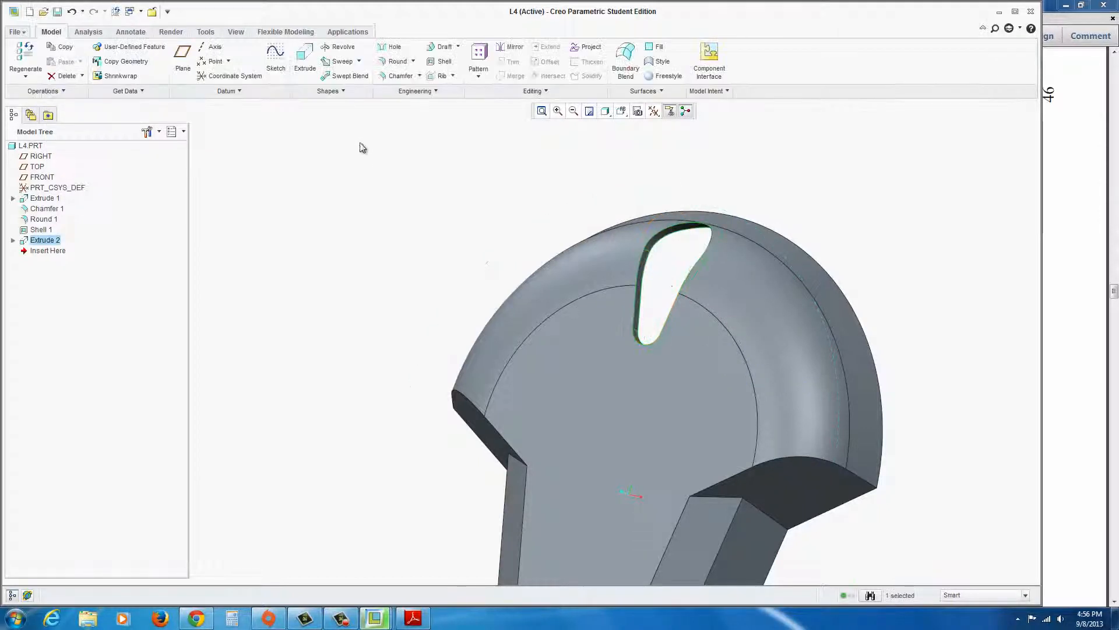
- Turn on the display of datum axes in the model view
middle_click_drag(465, 257, 520, 287)
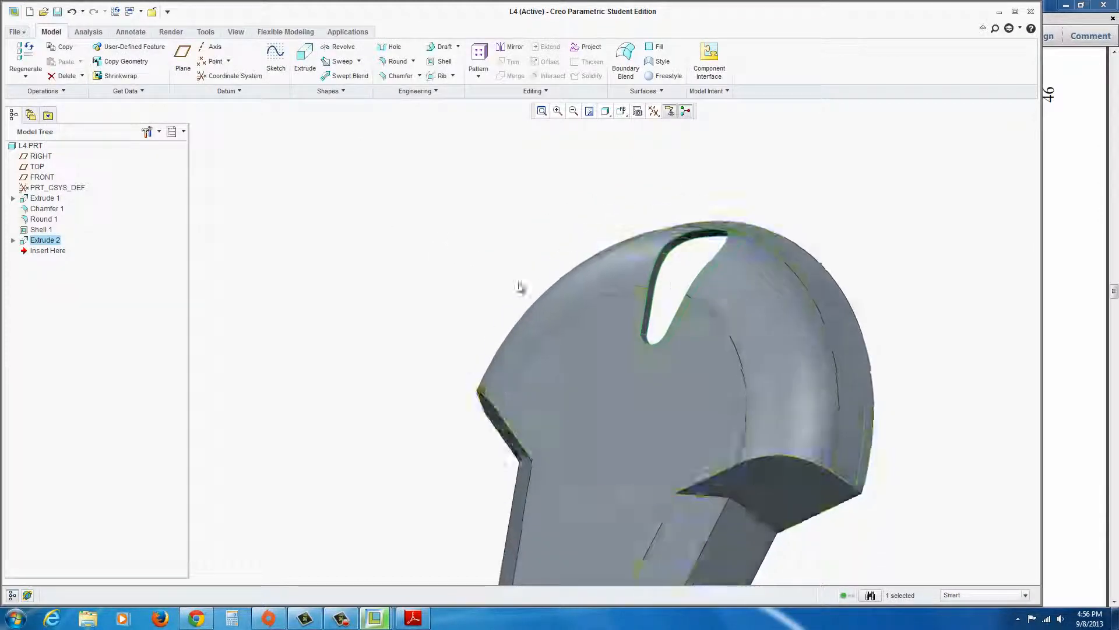
left_click(409, 236)
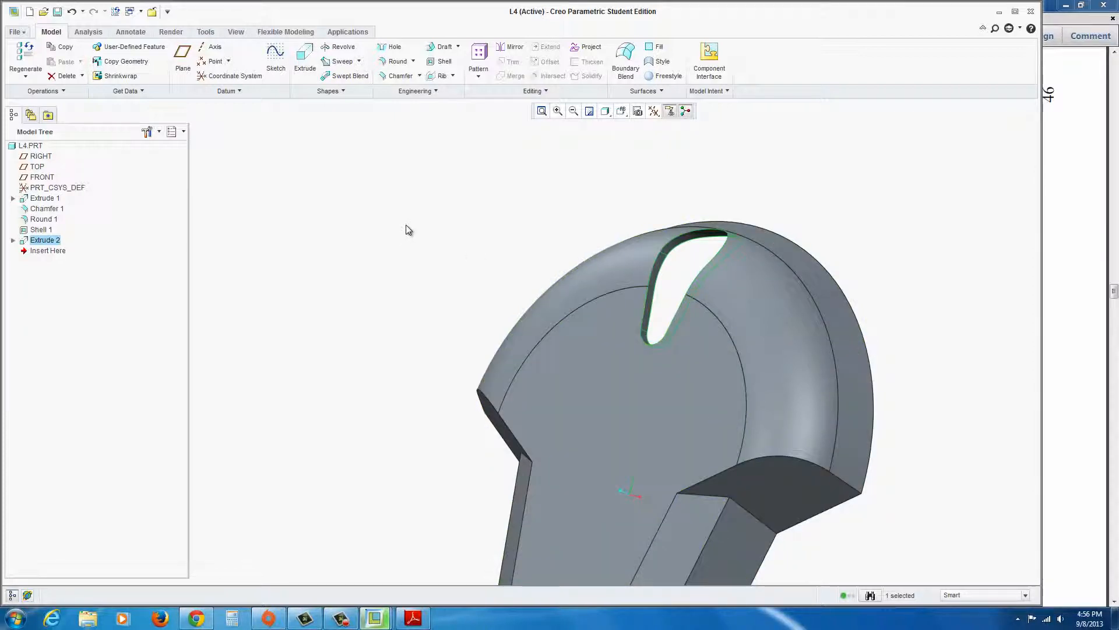
middle_click_drag(542, 317, 599, 355)
left_click(654, 111)
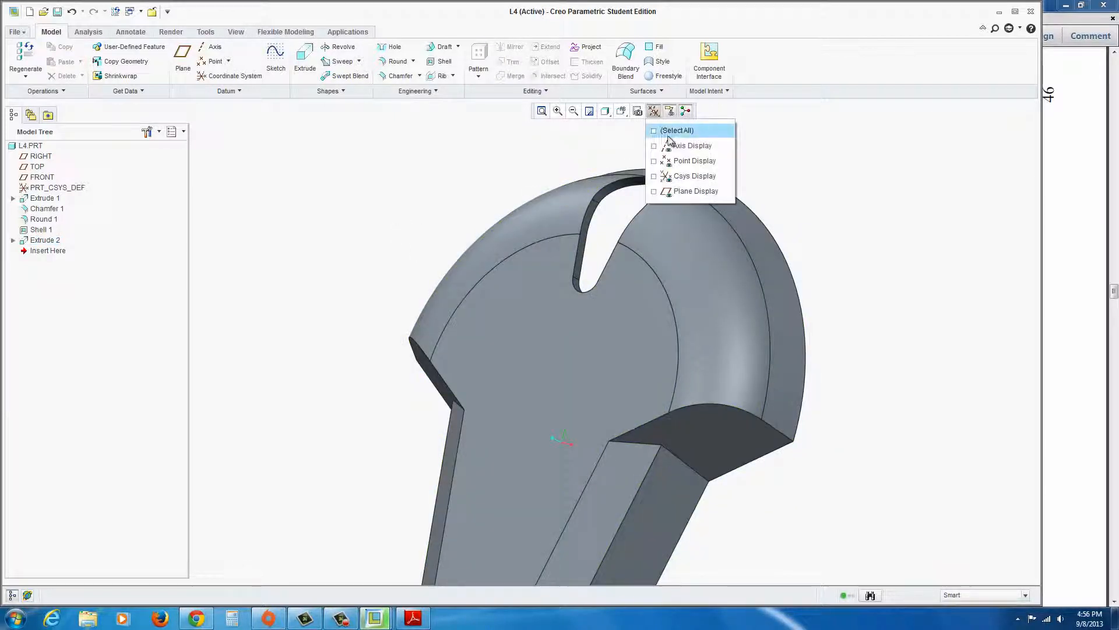
left_click(656, 147)
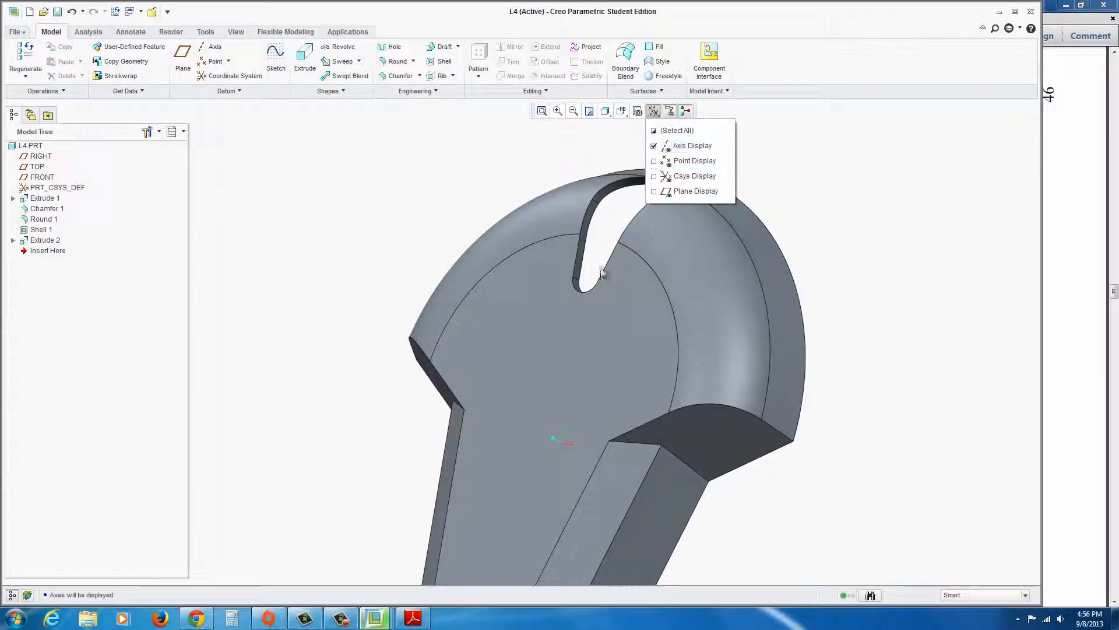
left_click(414, 186)
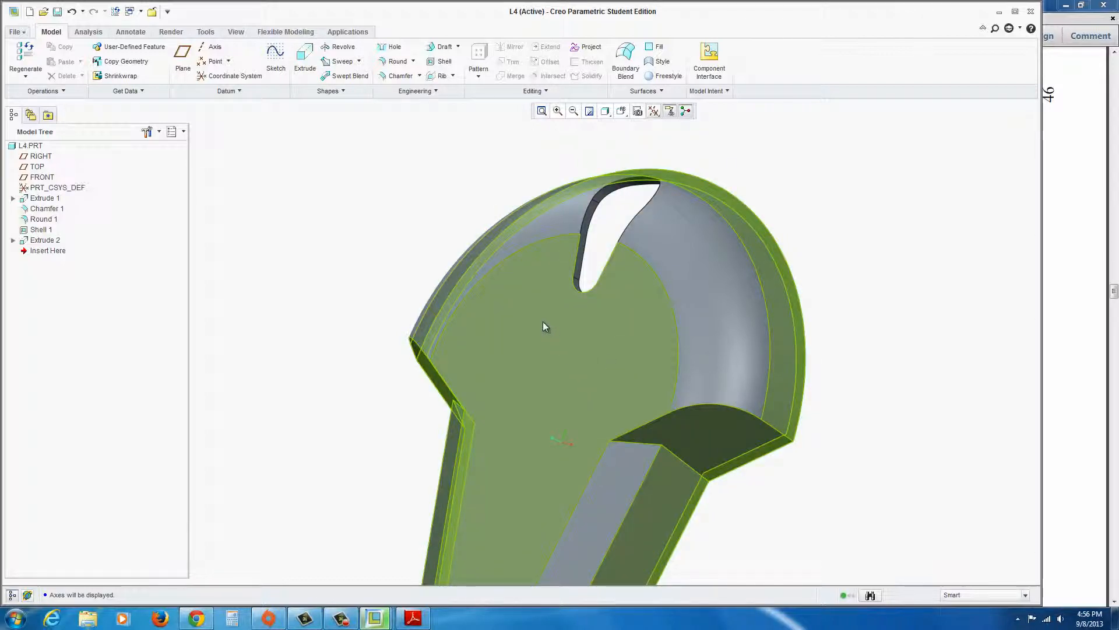
- Start an extrusion on the housing's flat face and sketch a circle about 0.72 in diameter centered on the referenced outer arc's center
left_click(305, 57)
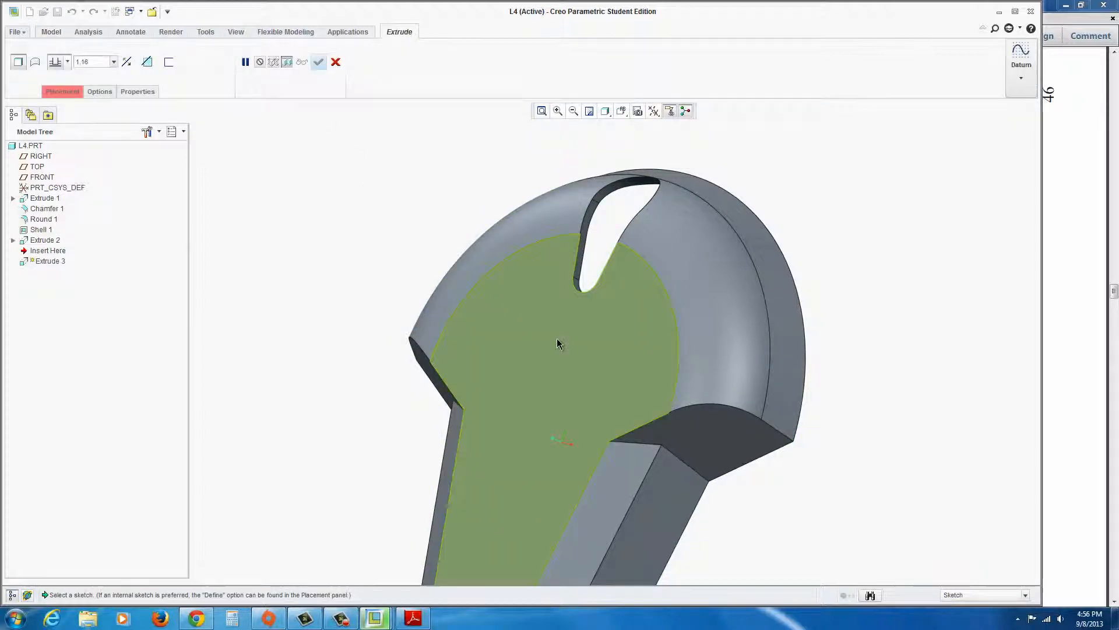
left_click(557, 344)
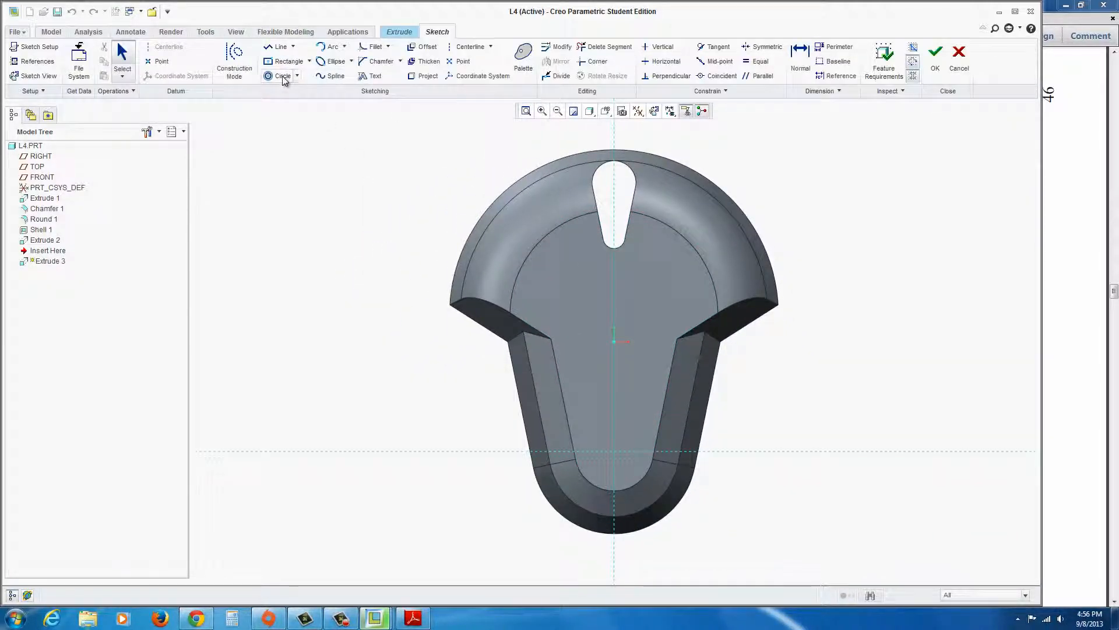
left_click(283, 76)
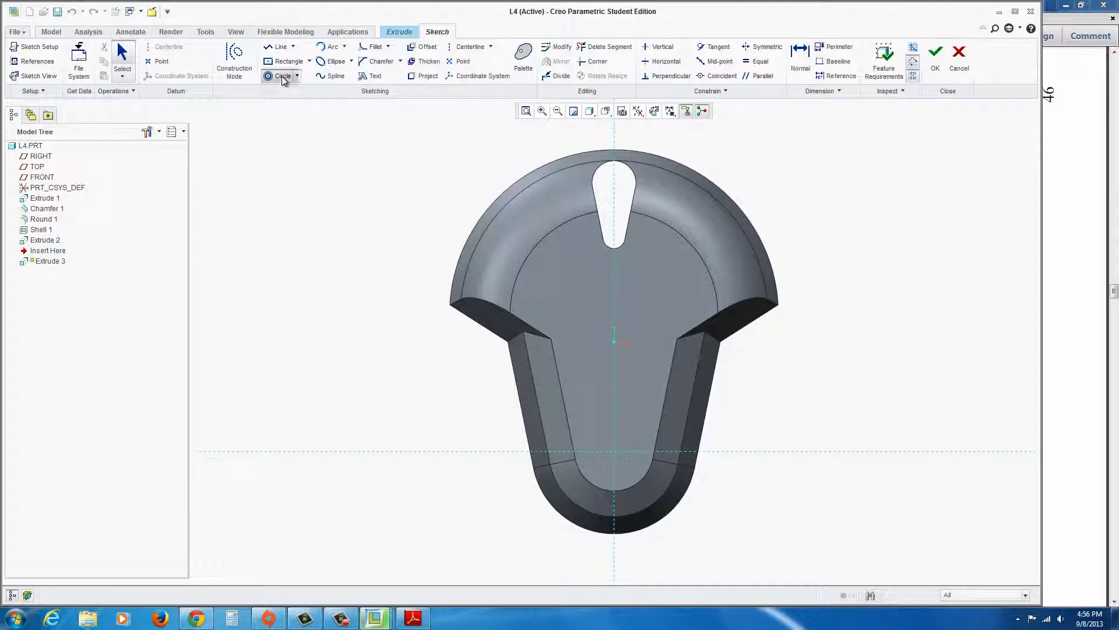
left_click(772, 267)
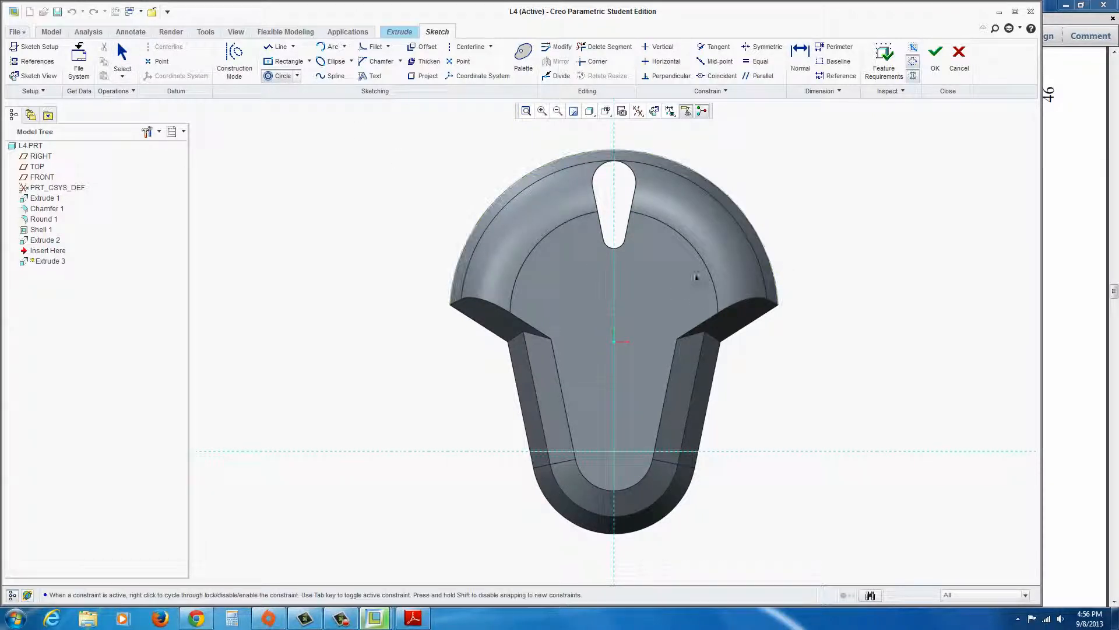
left_click(668, 290)
middle_click(667, 285)
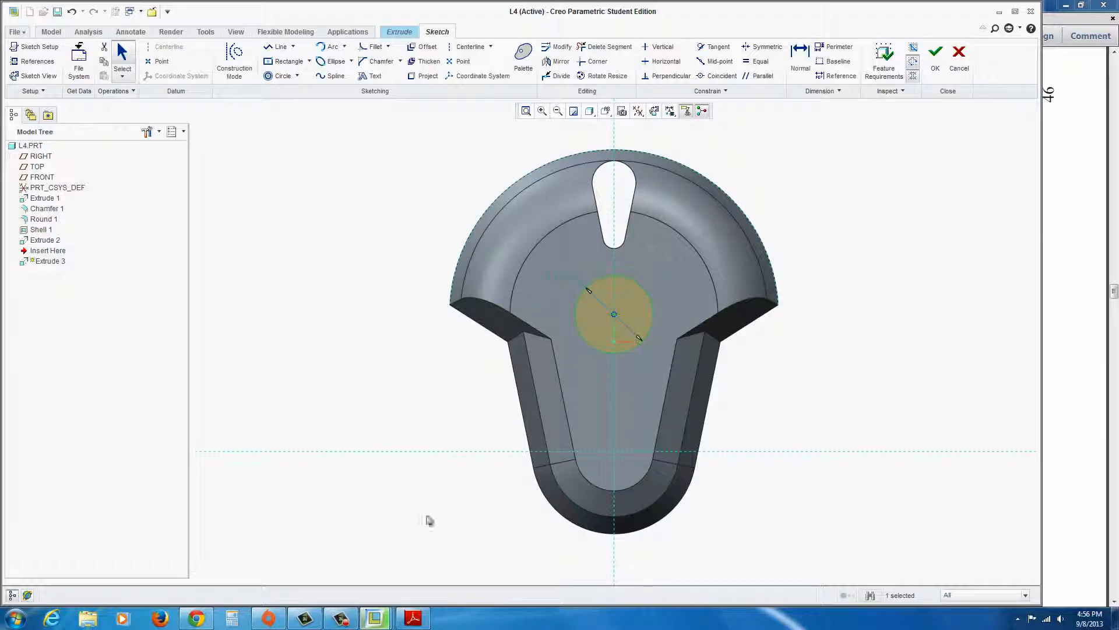
- Check the circle size in the PDF drawing and set the circle's diameter to 0.835
left_click(412, 614)
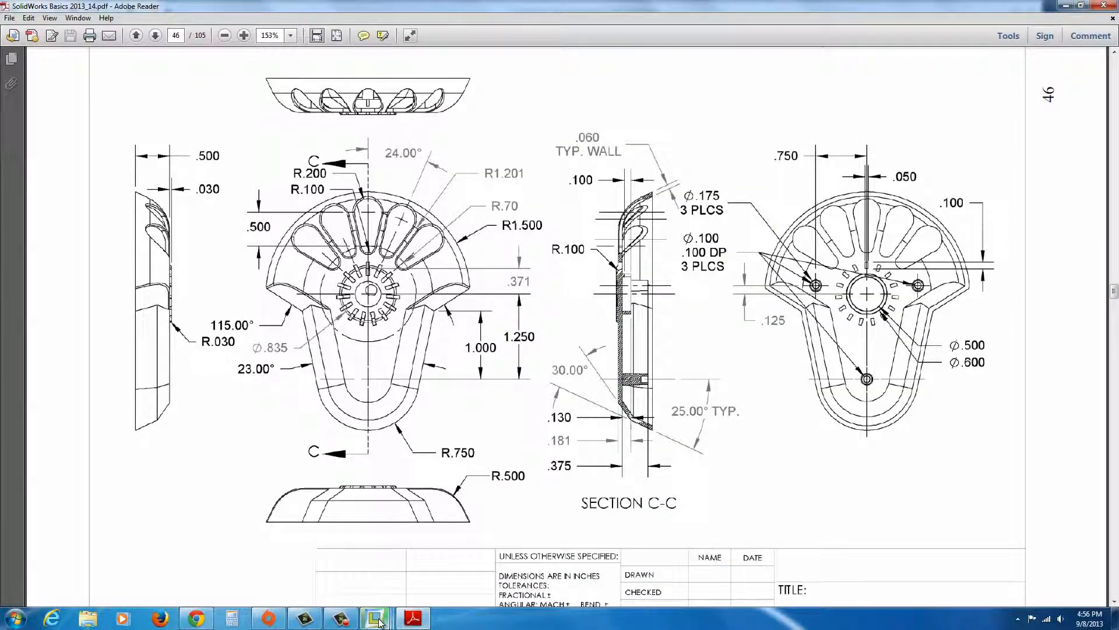
left_click(415, 619)
double_click(561, 280)
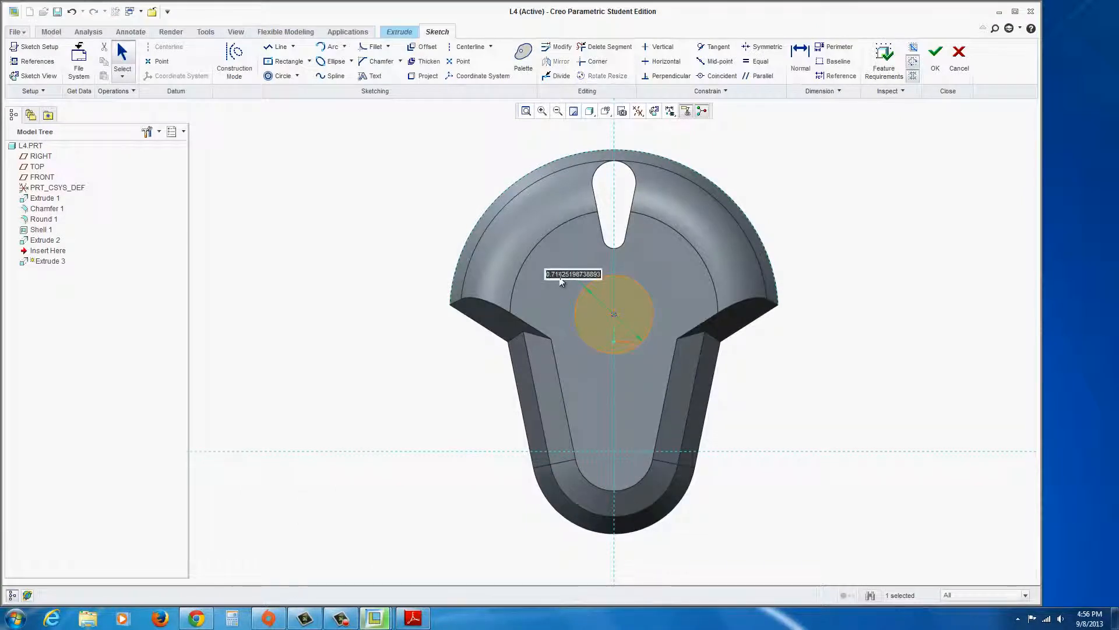
type(".835")
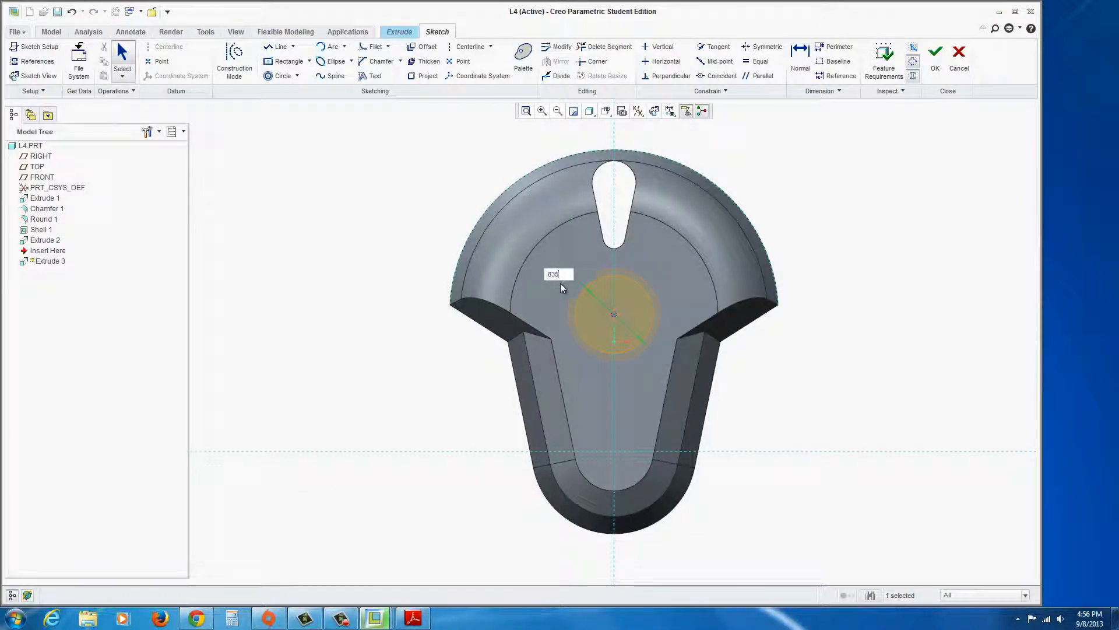
key("Return")
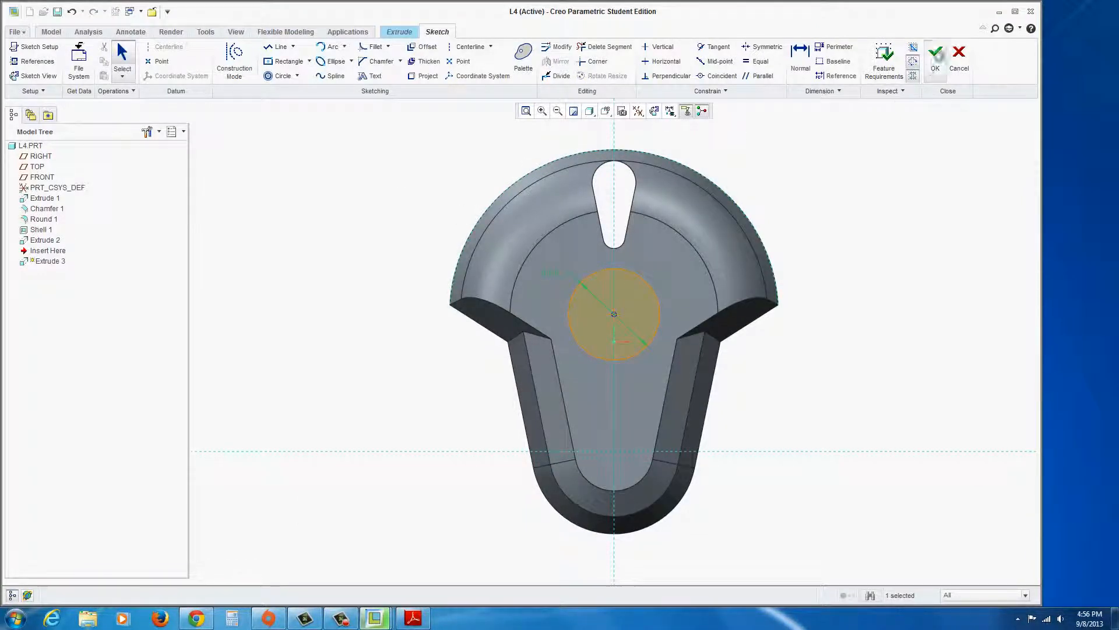
- Finish the circle sketch and set its extrusion depth to 0.03
left_click(935, 55)
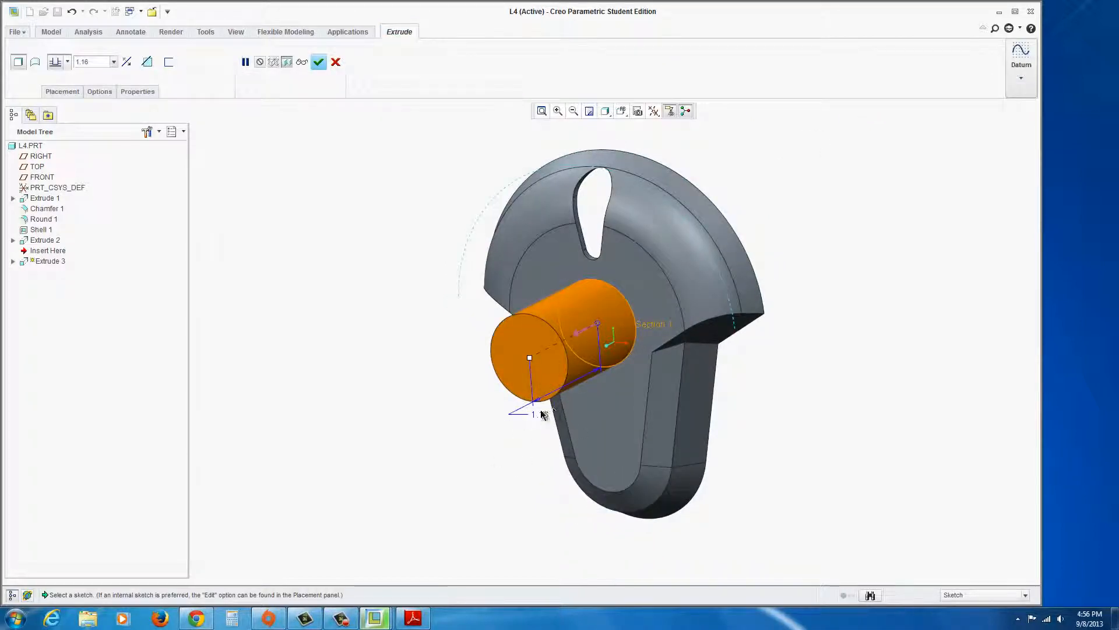
double_click(540, 412)
type(".03")
key("Return")
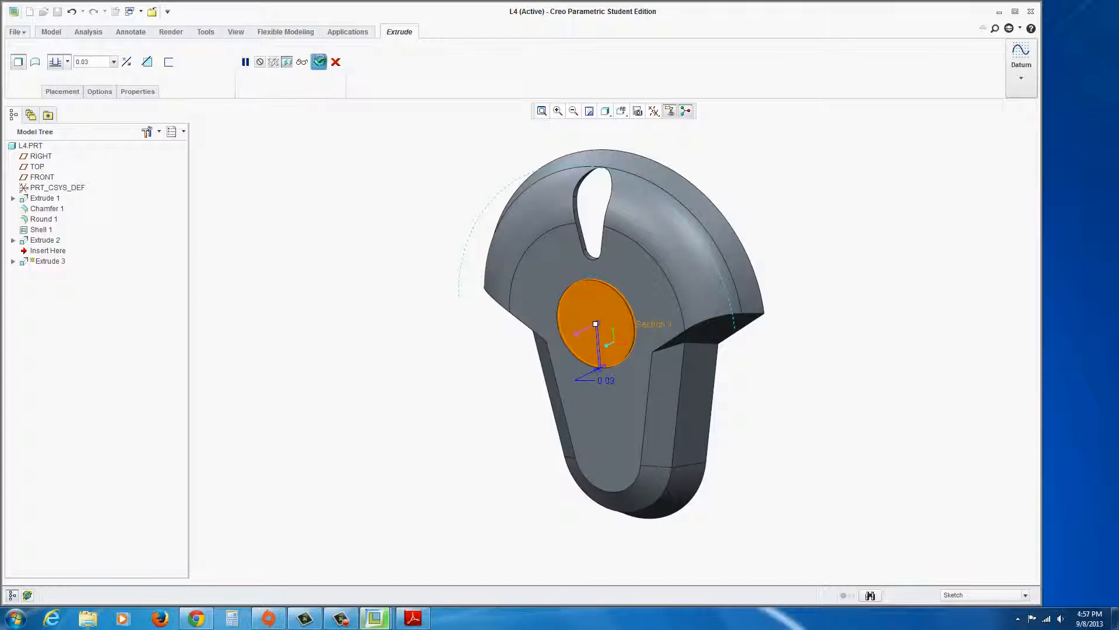
- Complete the extrusion of the raised circular boss on the housing's flat face and inspect it
left_click(319, 61)
middle_click_drag(609, 326, 615, 342)
scroll(620, 322, "up", 3)
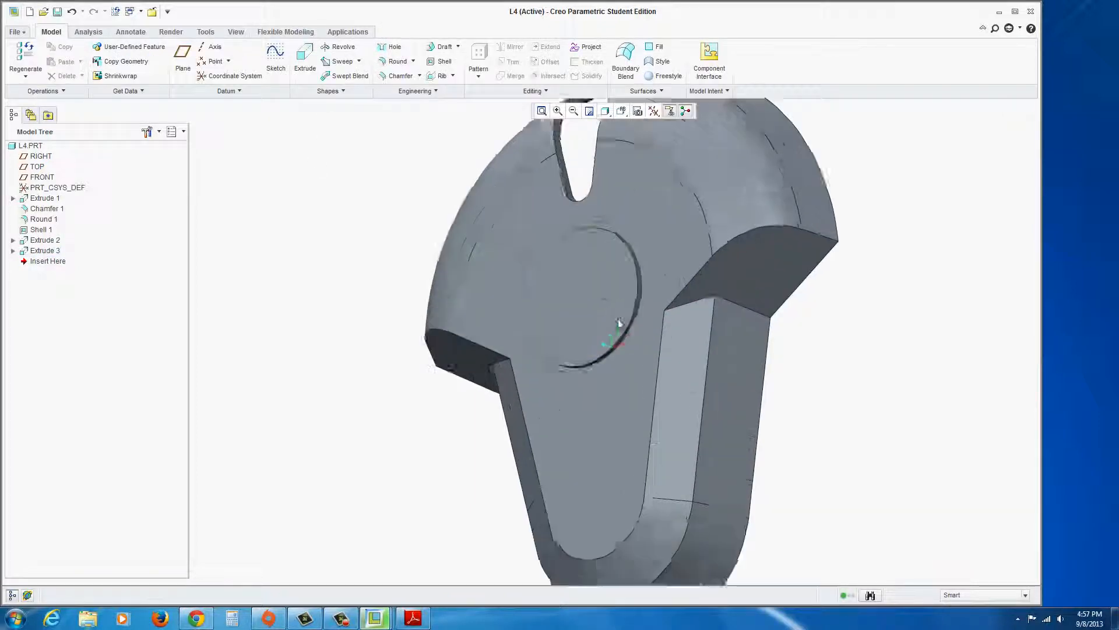
scroll(575, 288, "down", 2)
scroll(575, 286, "down", 2)
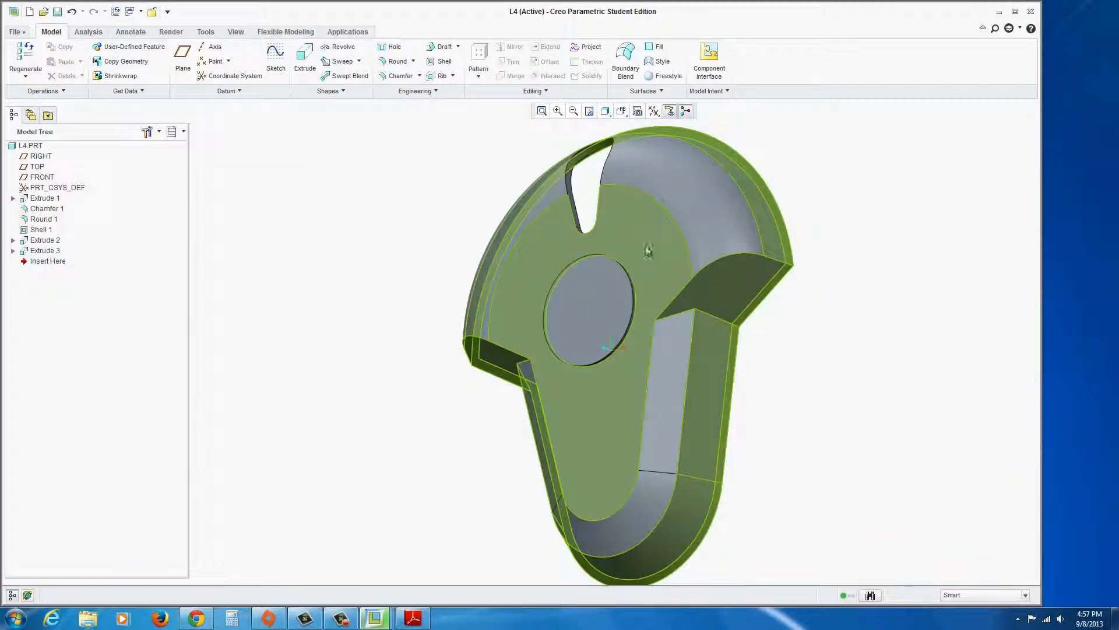
scroll(662, 192, "up", 2)
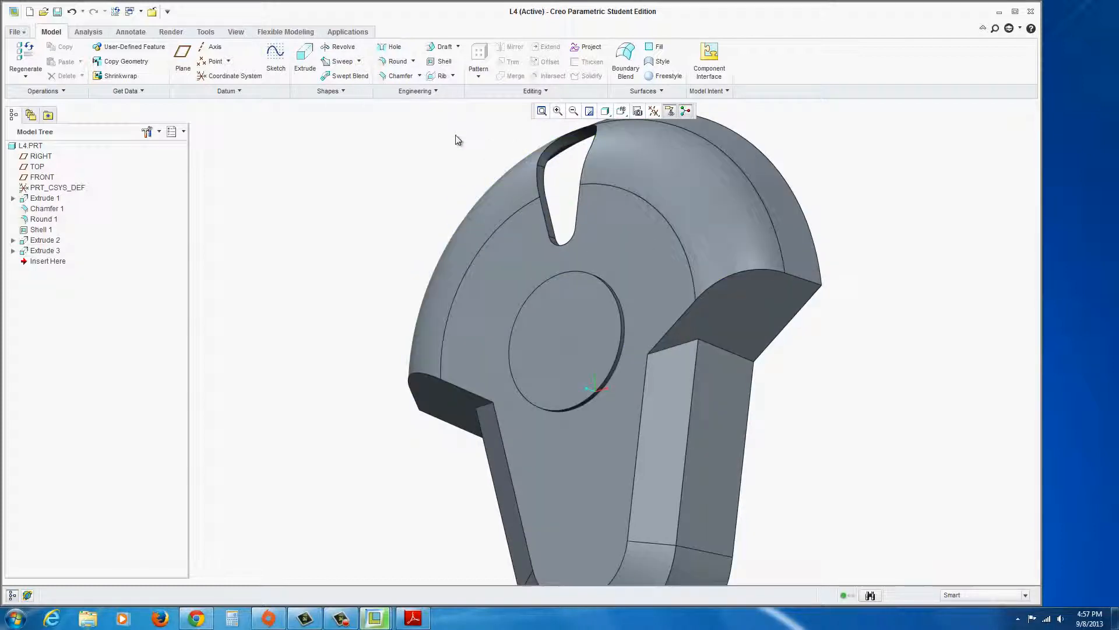
left_click(543, 181)
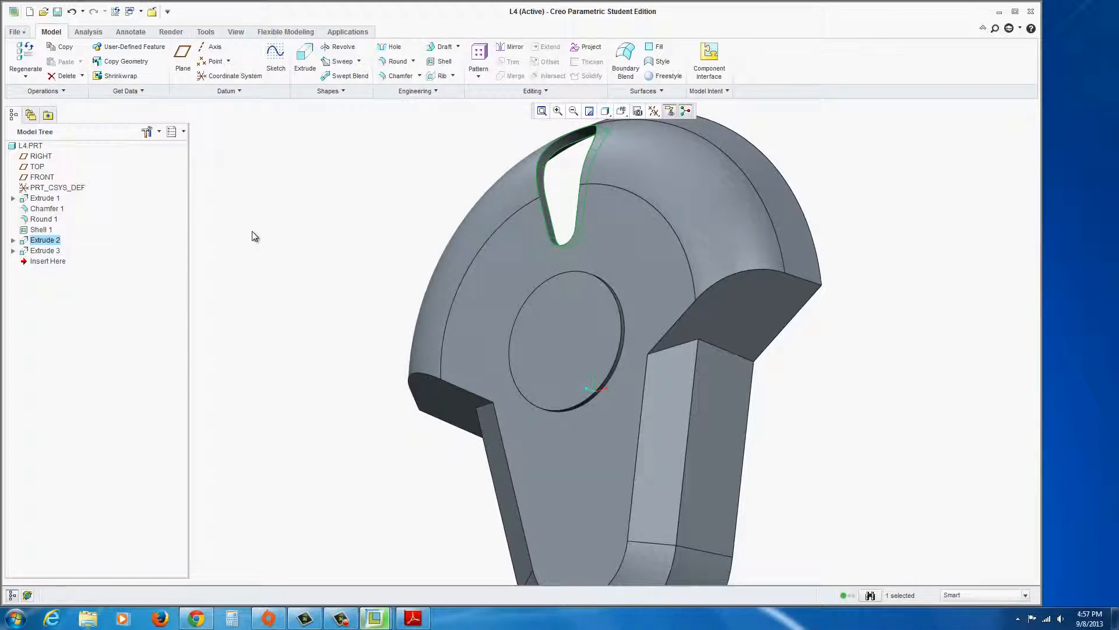
left_click(481, 76)
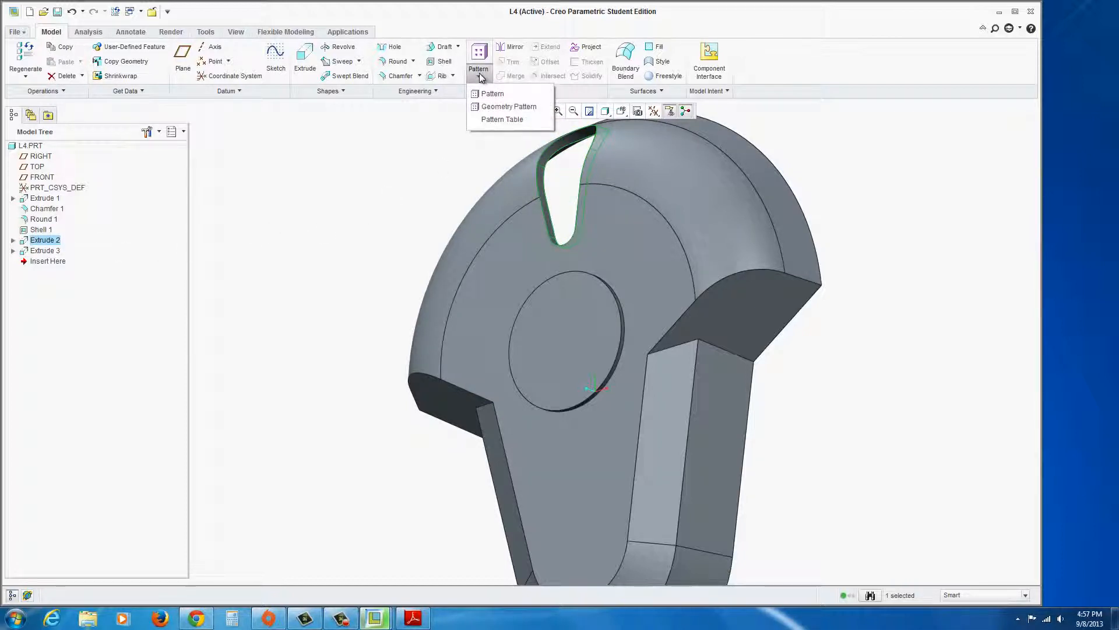
left_click(491, 93)
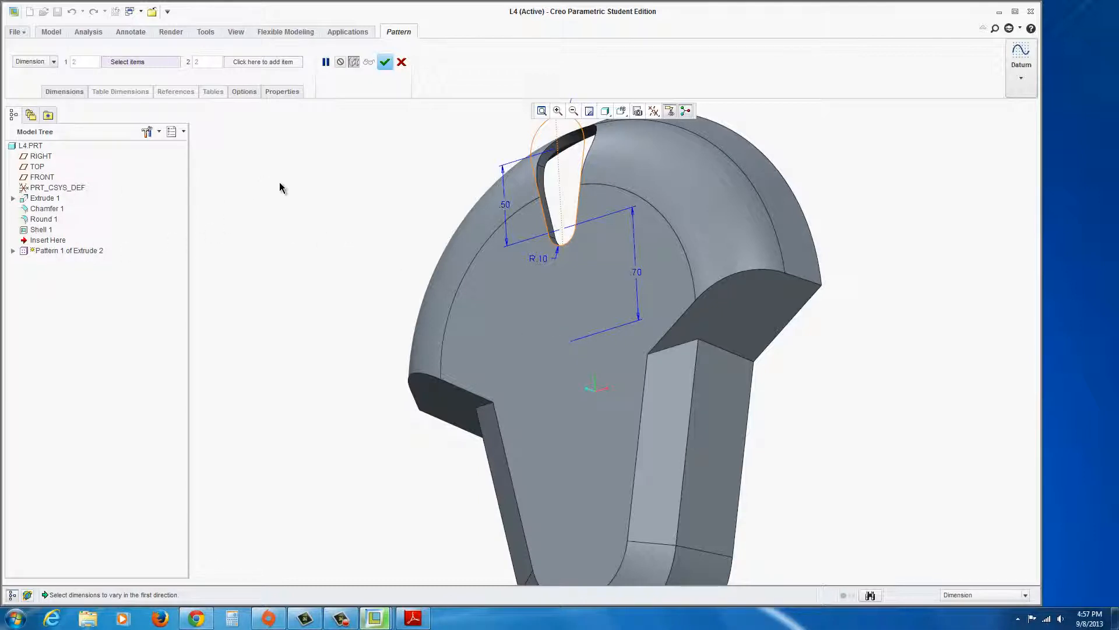
left_click(402, 62)
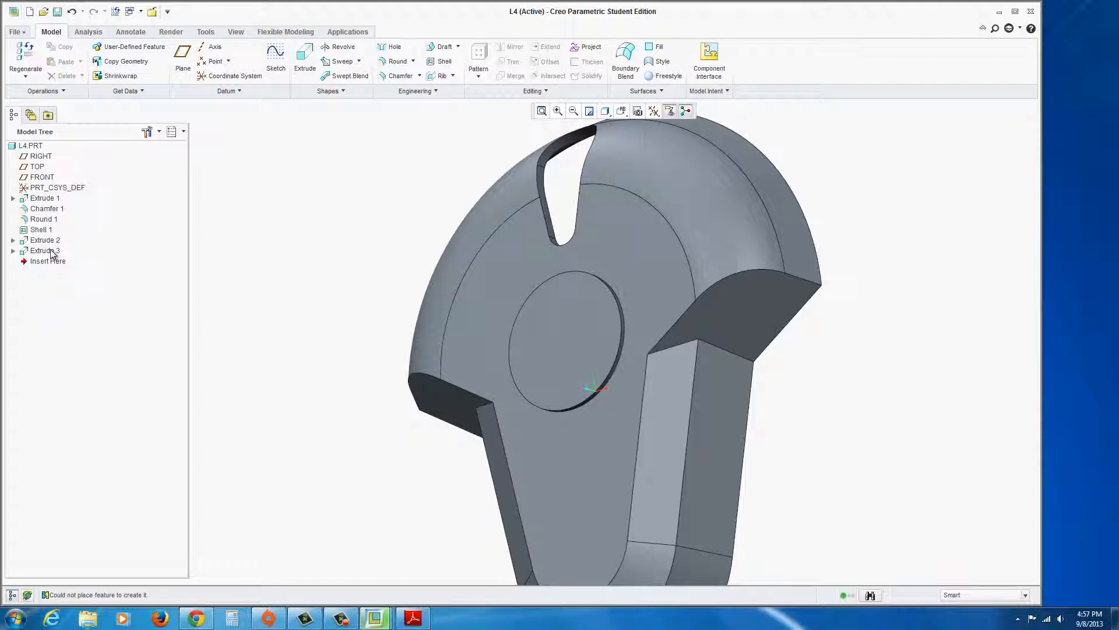
- Reorder the petal cutout feature Extrude 2 so that it follows the circular boss feature Extrude 3
left_click(29, 241)
left_click_drag(34, 244, 39, 261)
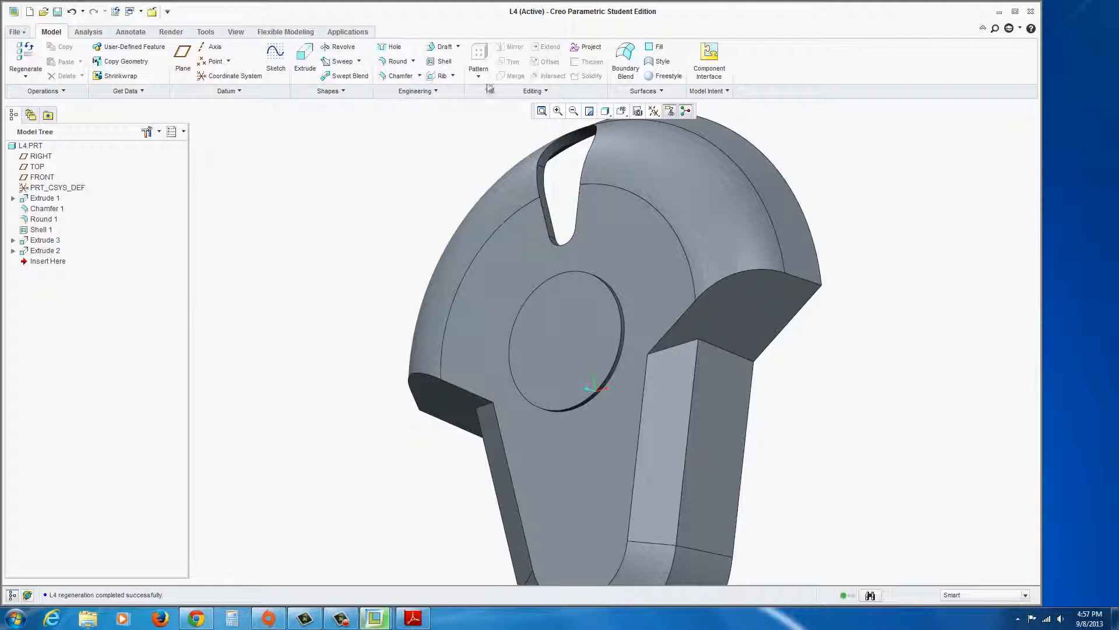
- Start an axis pattern of the petal cutout around the circular boss's center axis
left_click(546, 200)
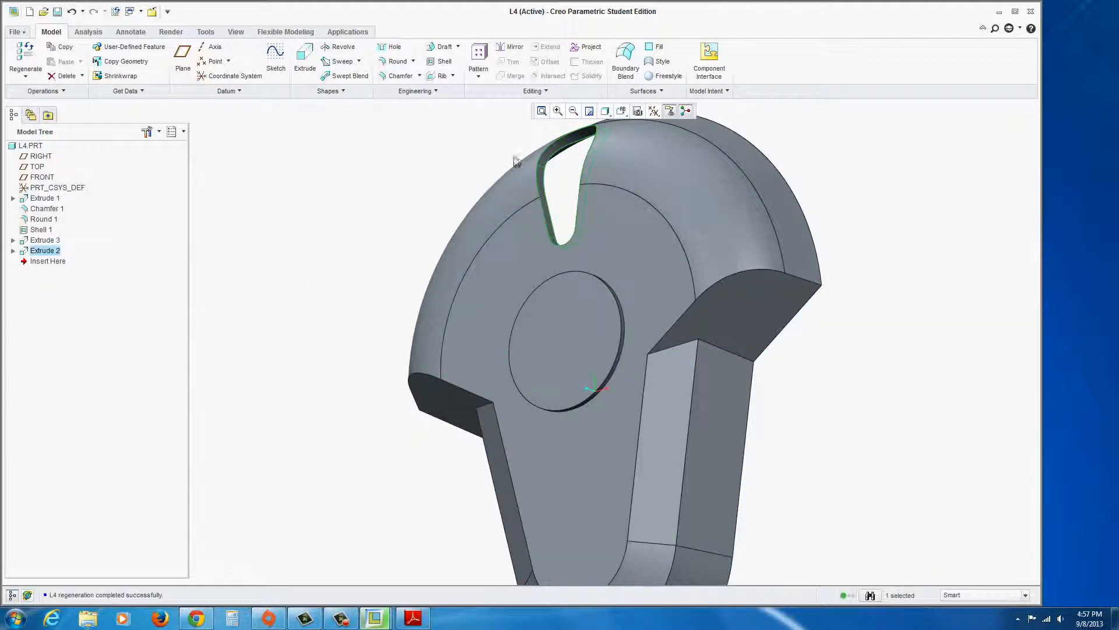
left_click(479, 74)
left_click(493, 92)
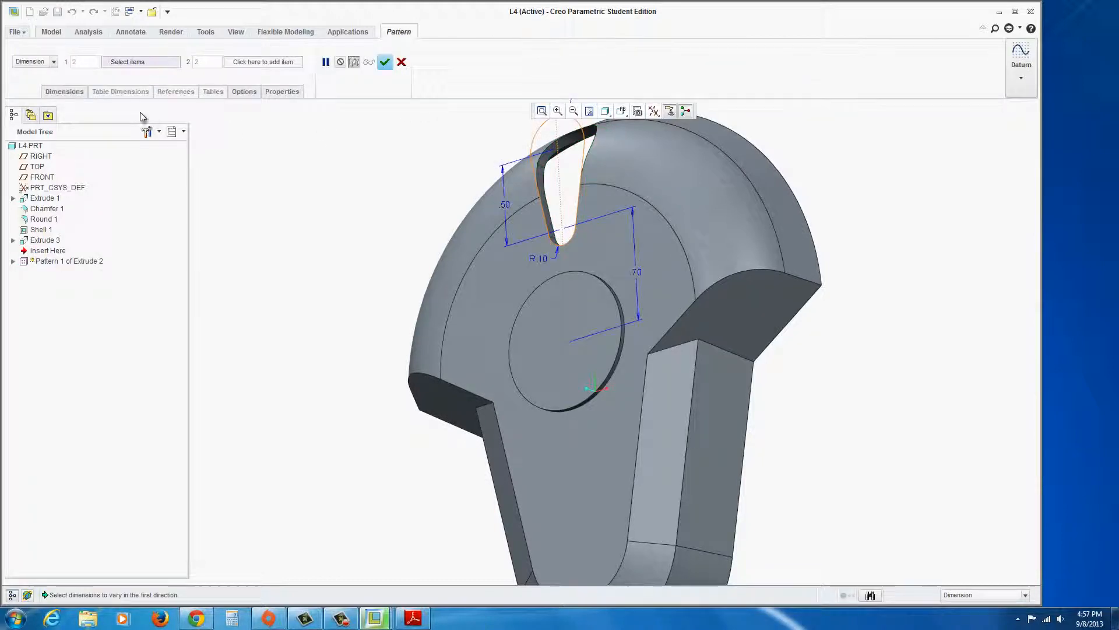
left_click(52, 62)
left_click(24, 88)
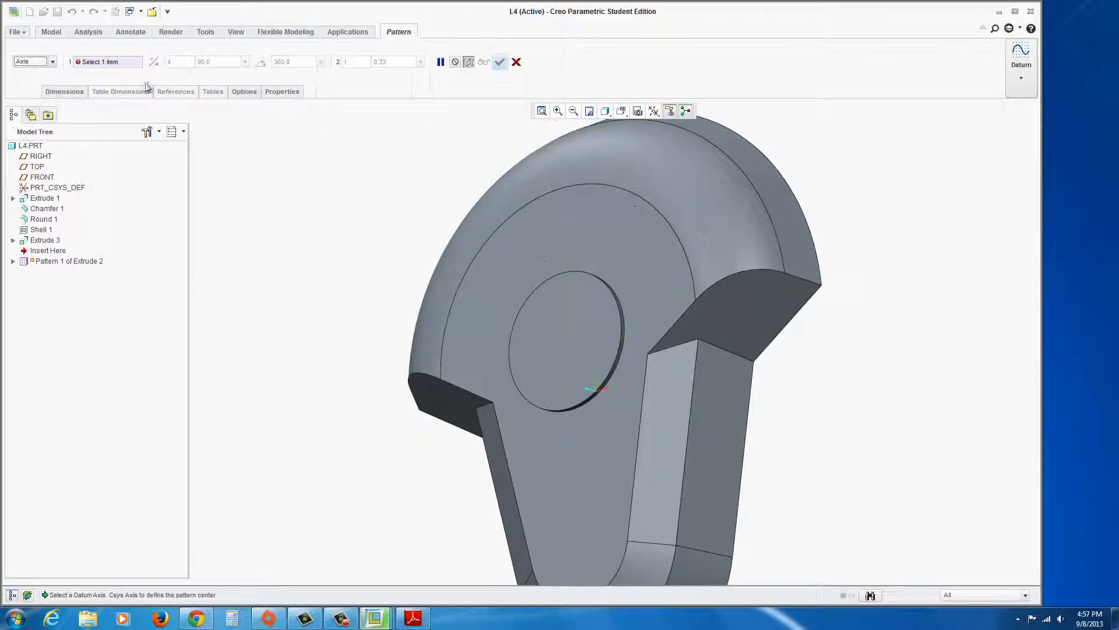
left_click(569, 348)
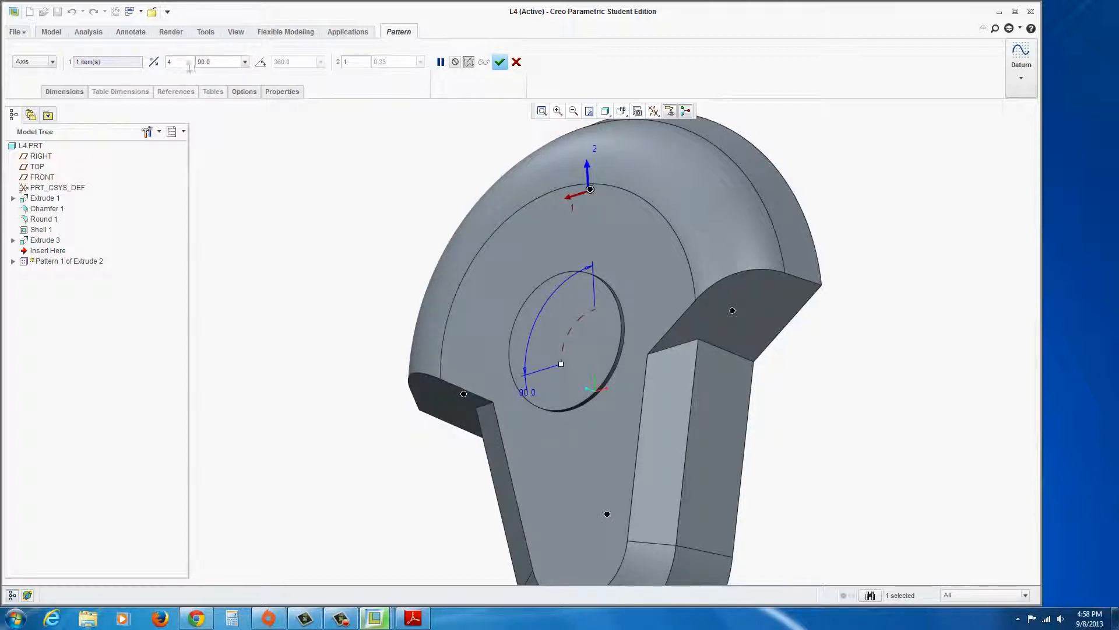
- Set the petal cutout pattern to 3 members spaced 24 degrees apart and create it
double_click(203, 62)
type("24")
key("Return")
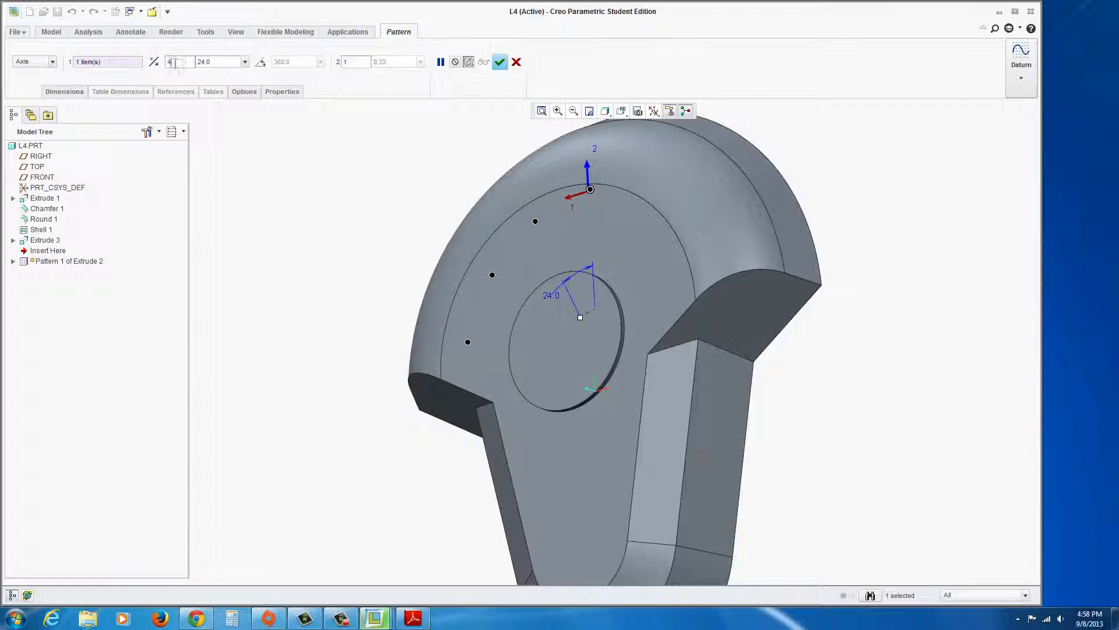
type("3")
left_click(499, 62)
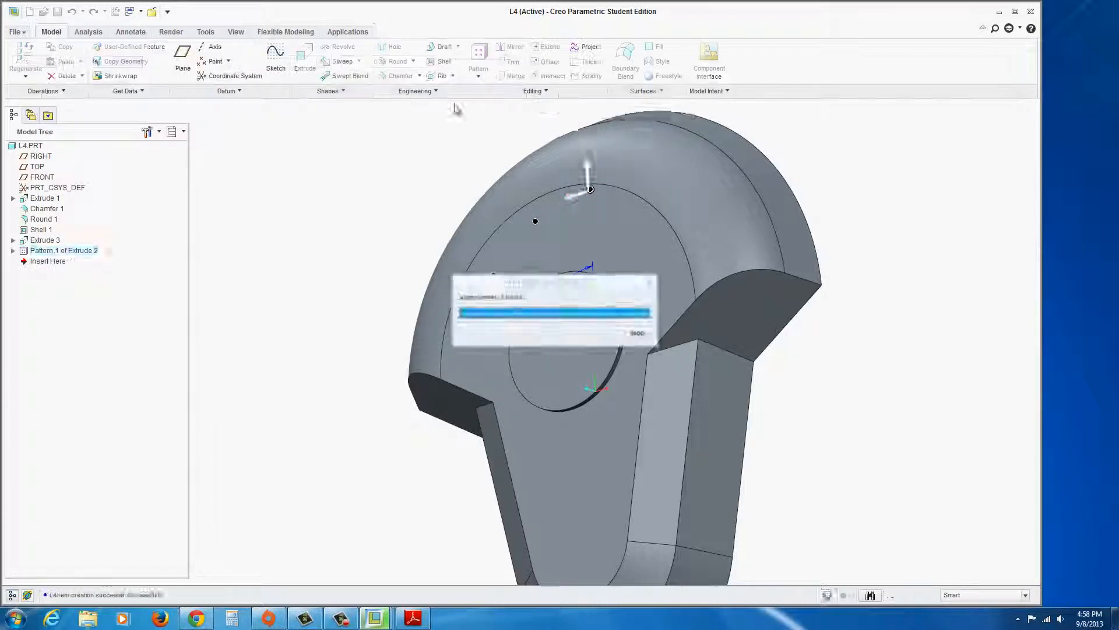
scroll(364, 312, "down", 3)
middle_click_drag(481, 303, 509, 361)
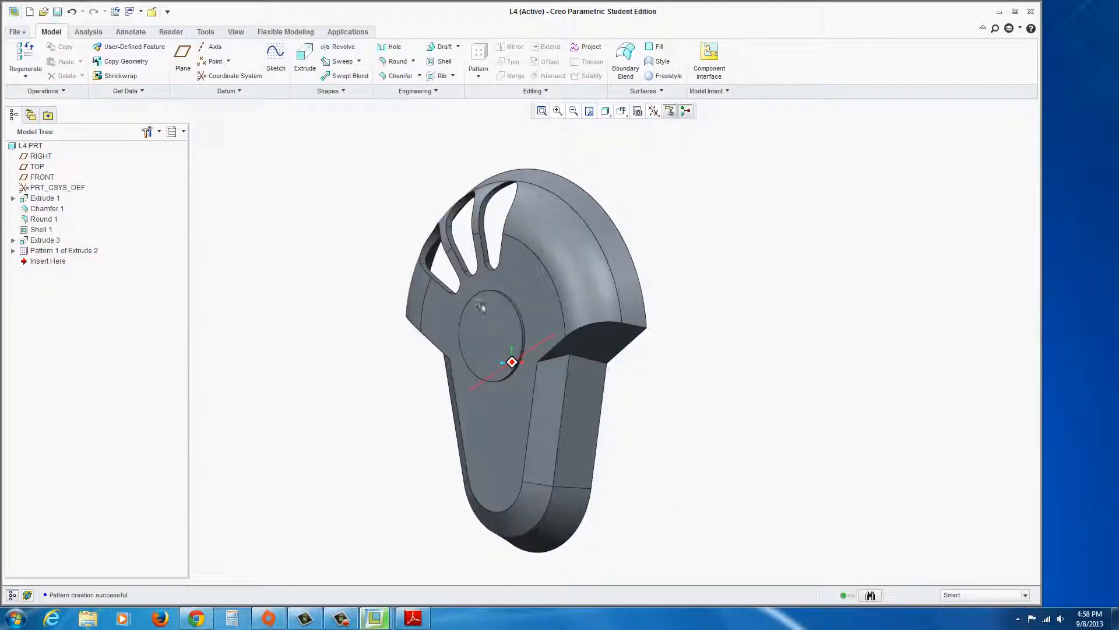
scroll(523, 226, "down", 3)
- Turn on the display of datum planes in the model view
left_click(654, 112)
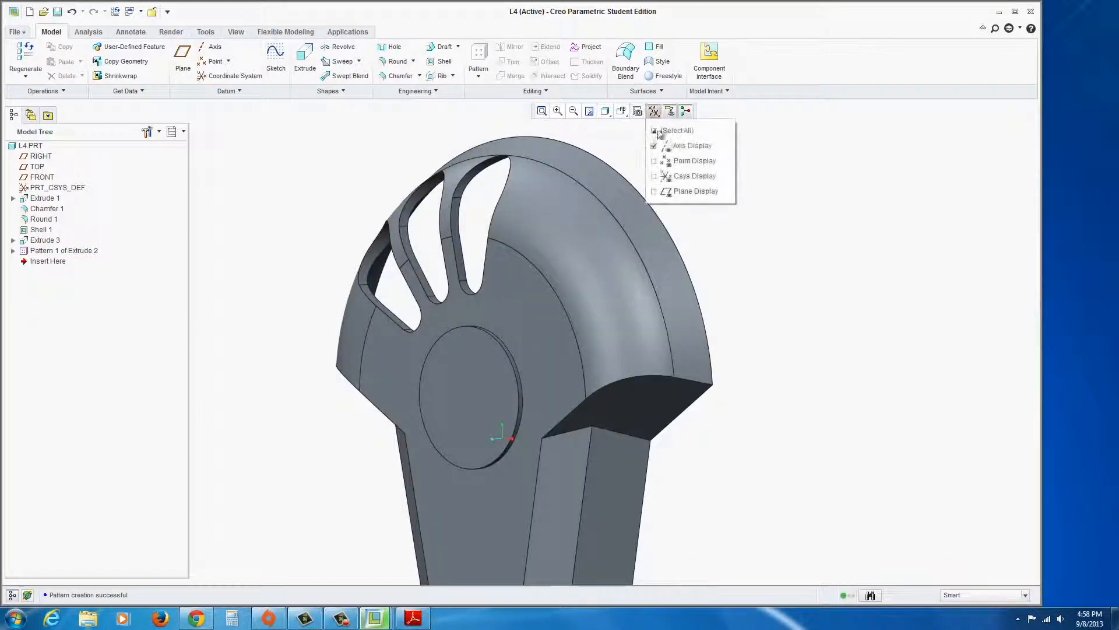
left_click(654, 191)
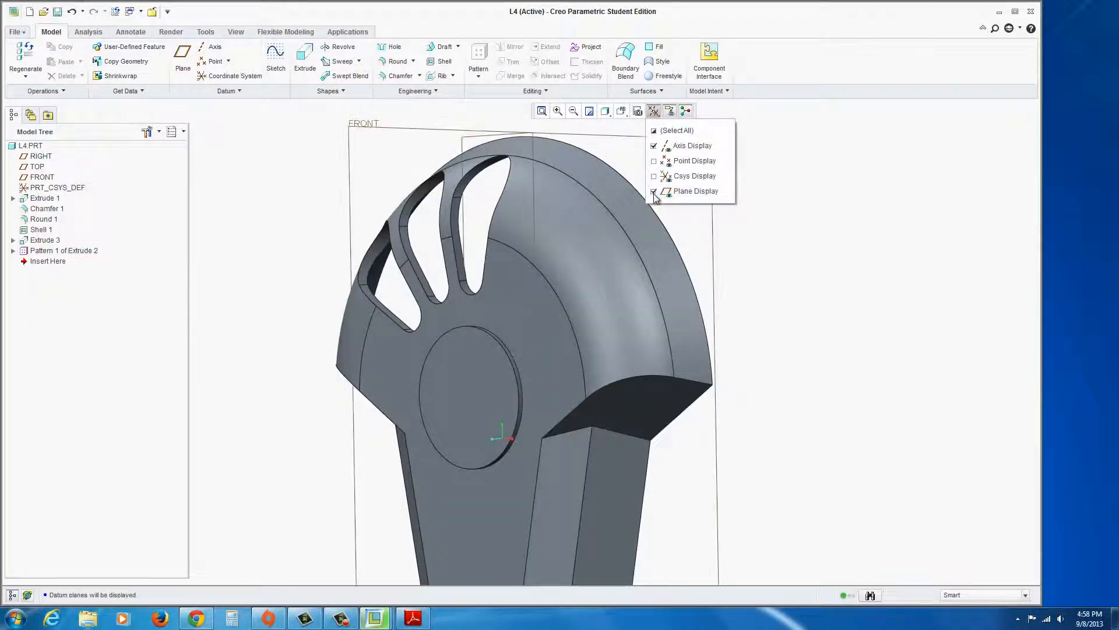
left_click(357, 227)
scroll(340, 281, "up", 3)
middle_click_drag(344, 283, 383, 269)
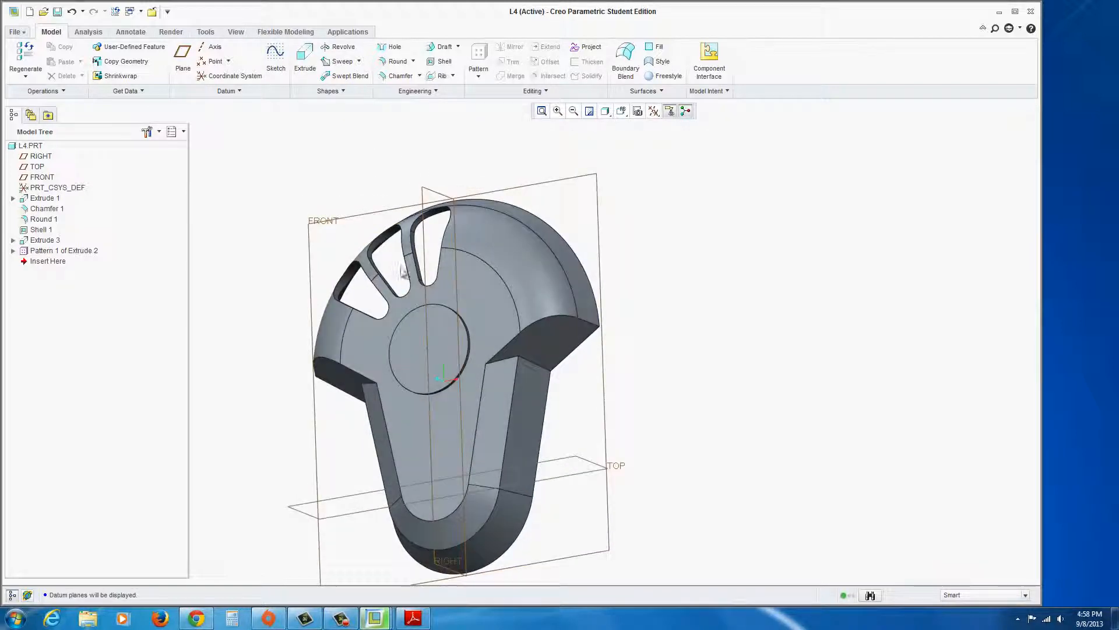
scroll(383, 268, "down", 3)
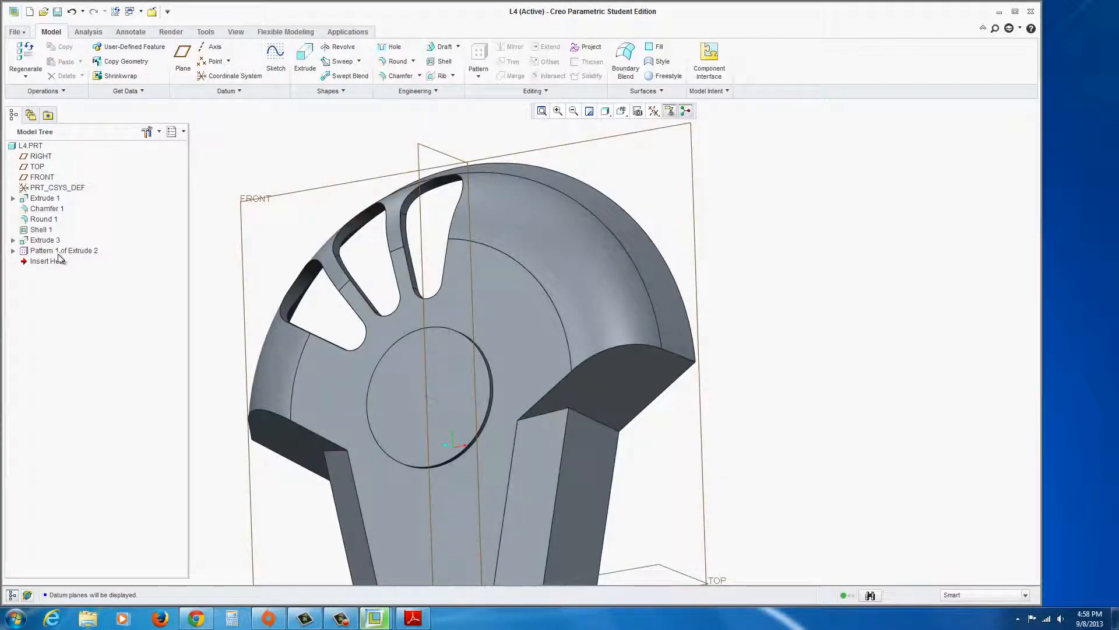
- Mirror the petal cutout pattern about the RIGHT datum plane and inspect the mirrored openings
left_click(59, 251)
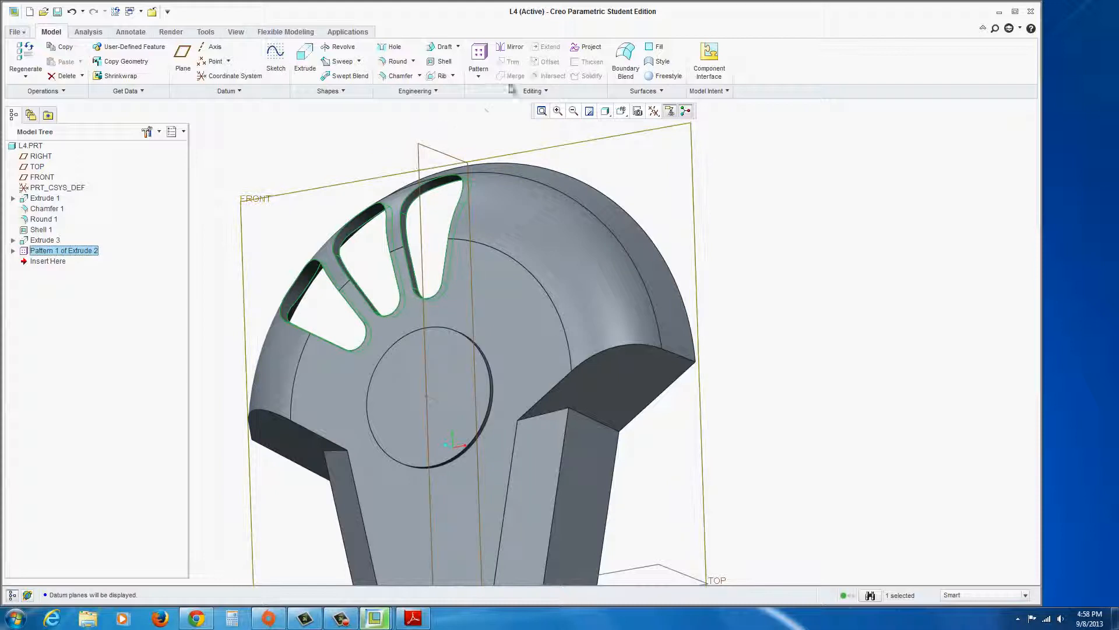
left_click(510, 47)
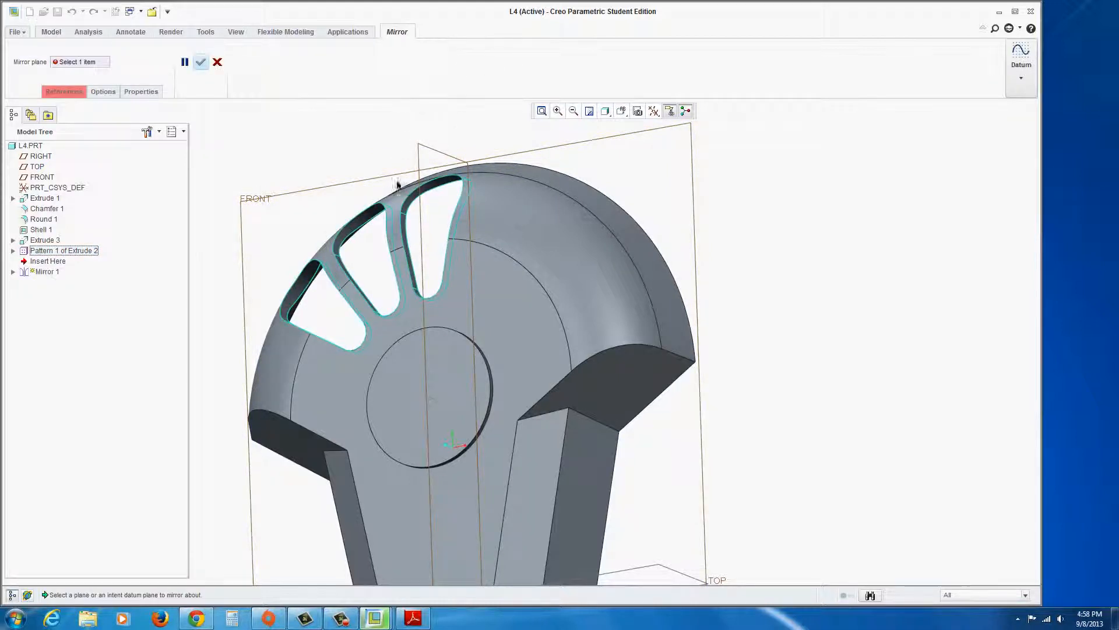
left_click(420, 155)
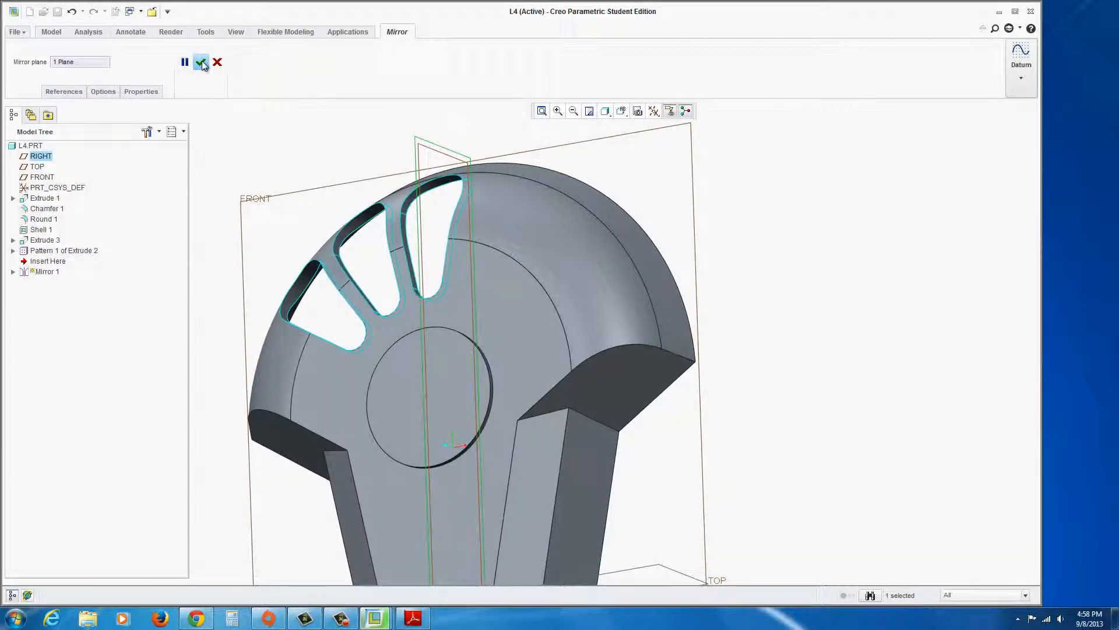
left_click(202, 63)
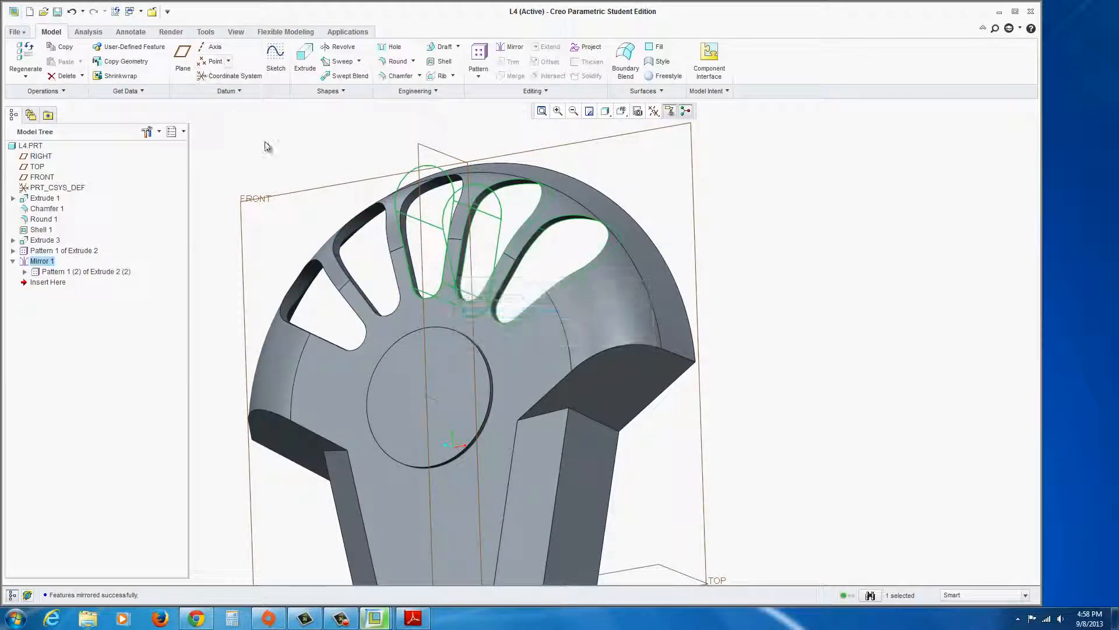
key("ctrl+d")
mouse_move(260, 434)
middle_mouse_down()
mouse_move(280, 398)
mouse_move(257, 335)
mouse_move(250, 375)
mouse_move(260, 375)
middle_mouse_up()
scroll(302, 341, "down", 2)
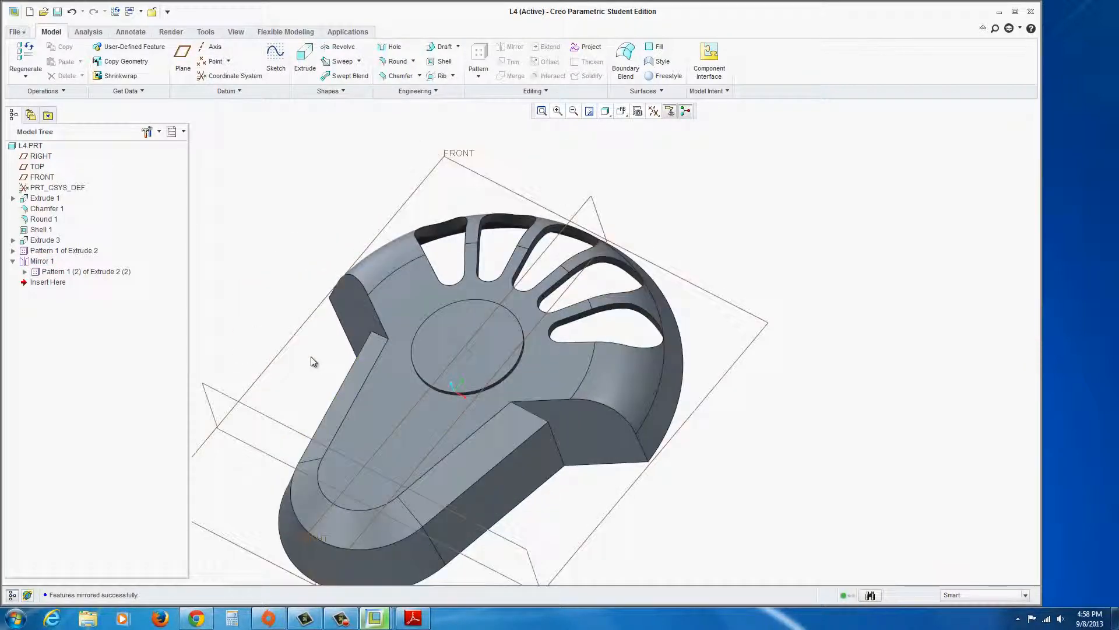
scroll(312, 359, "up", 1)
scroll(255, 461, "down", 2)
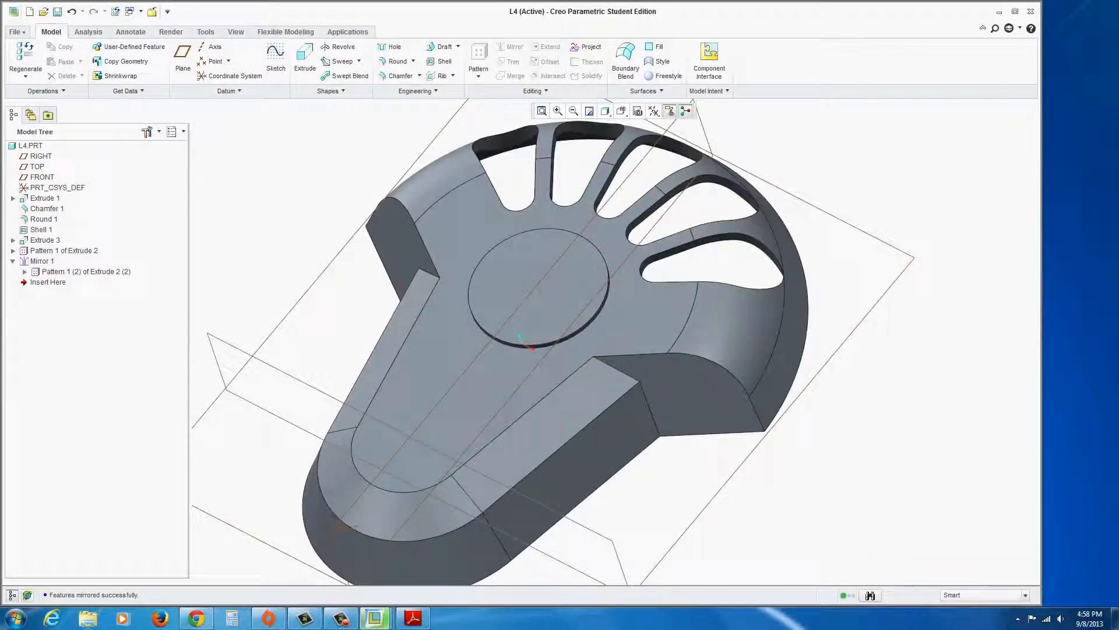
left_click(341, 618)
left_click(1063, 564)
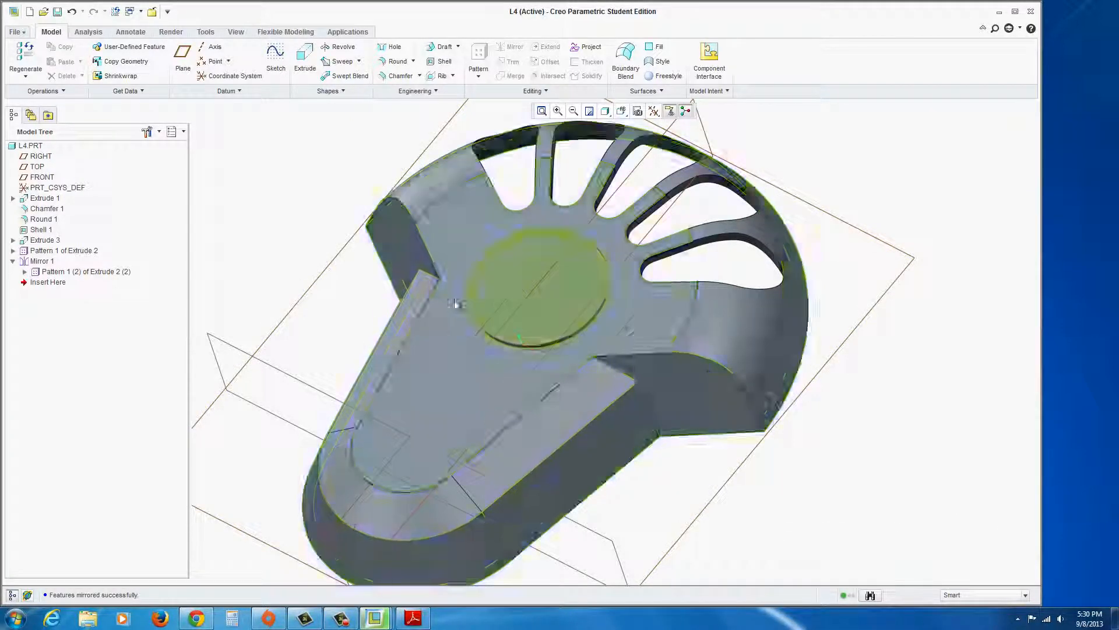
- Start an extrusion sketch on the circular boss's top face and add the boss's circular edge as a reference
middle_click_drag(457, 303, 444, 280)
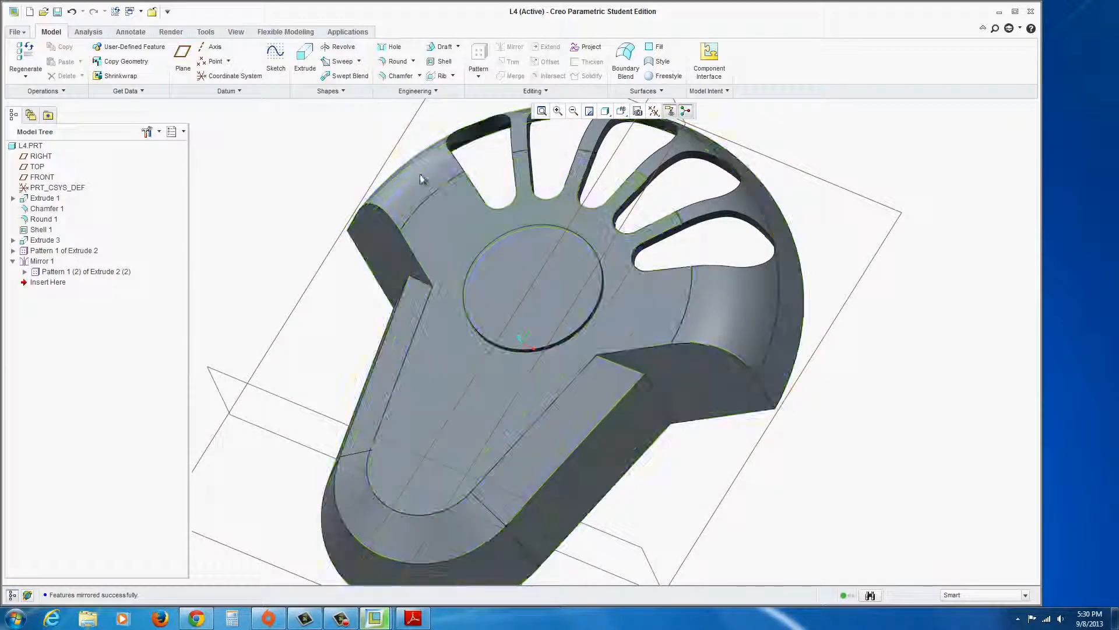
left_click(307, 58)
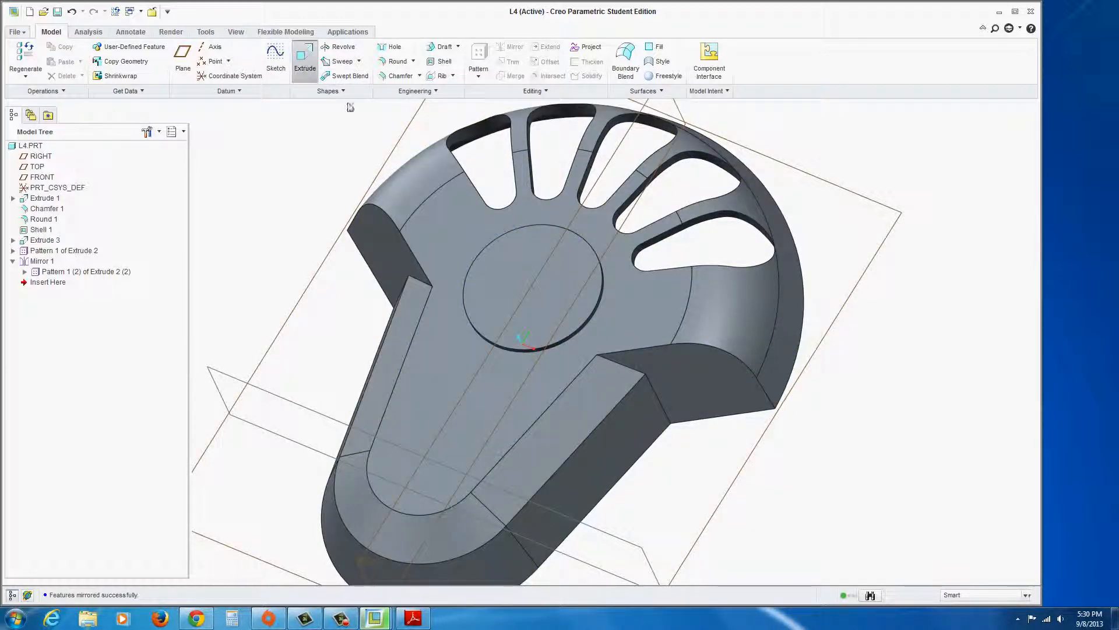
left_click(540, 239)
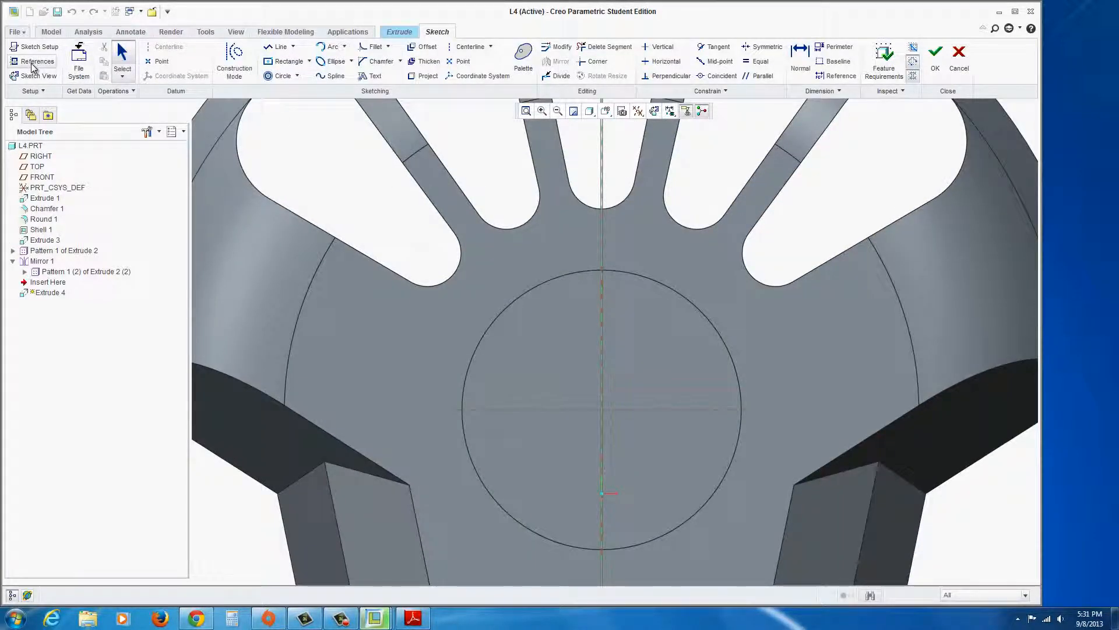
left_click(34, 62)
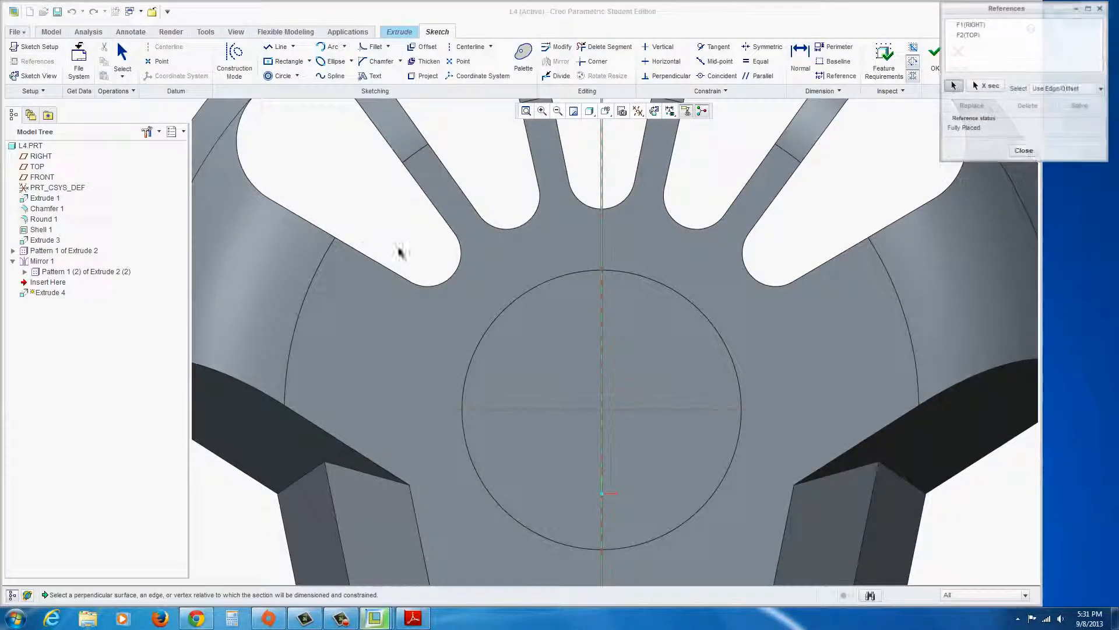
left_click(635, 279)
left_click(1024, 153)
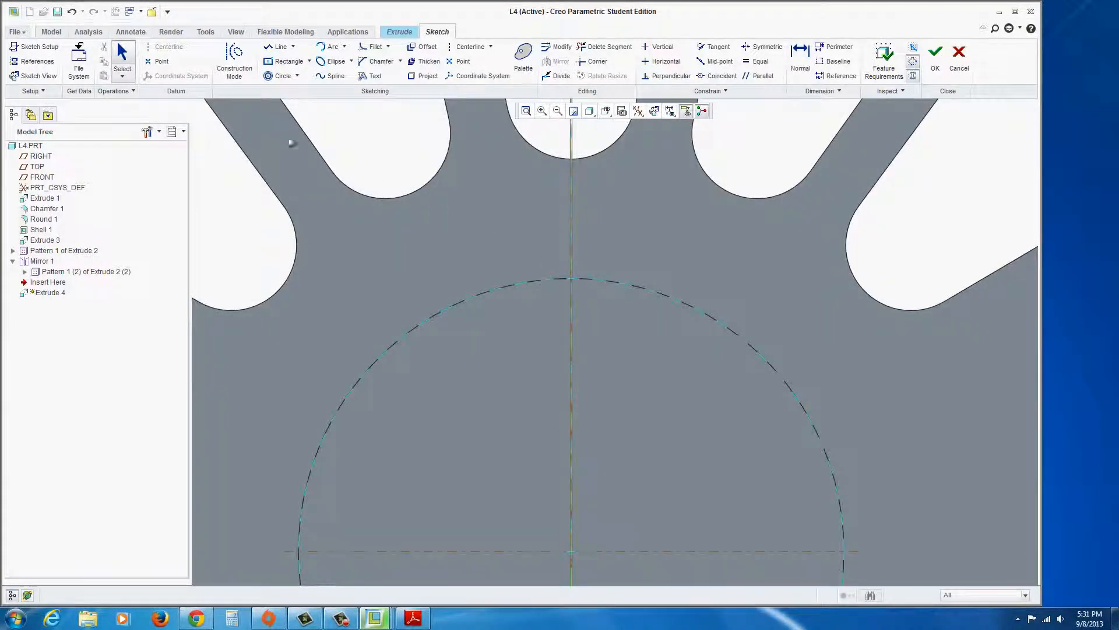
- Sketch a small upright center rectangle where the boss's circular edge crosses the vertical centerline nearest the petal cutouts
left_click(272, 62)
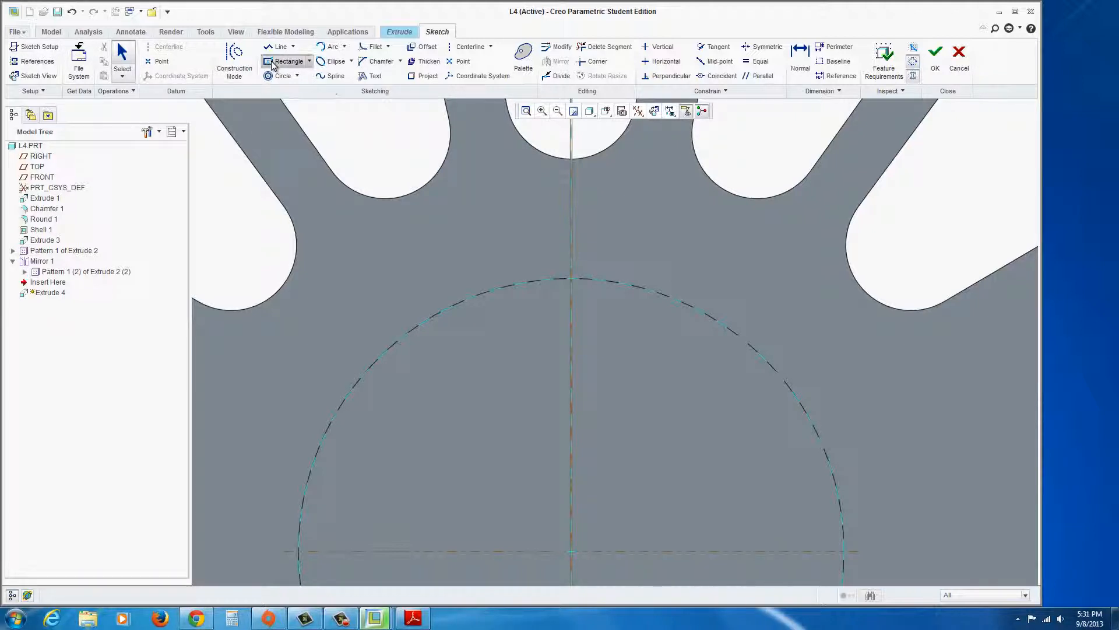
left_click(571, 279)
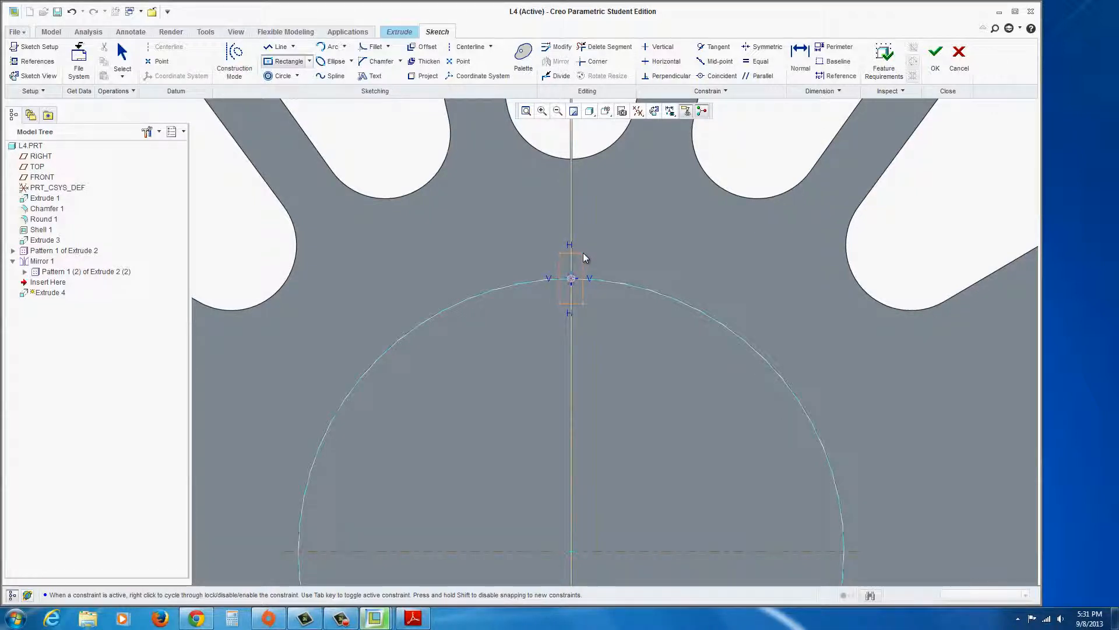
left_click(583, 253)
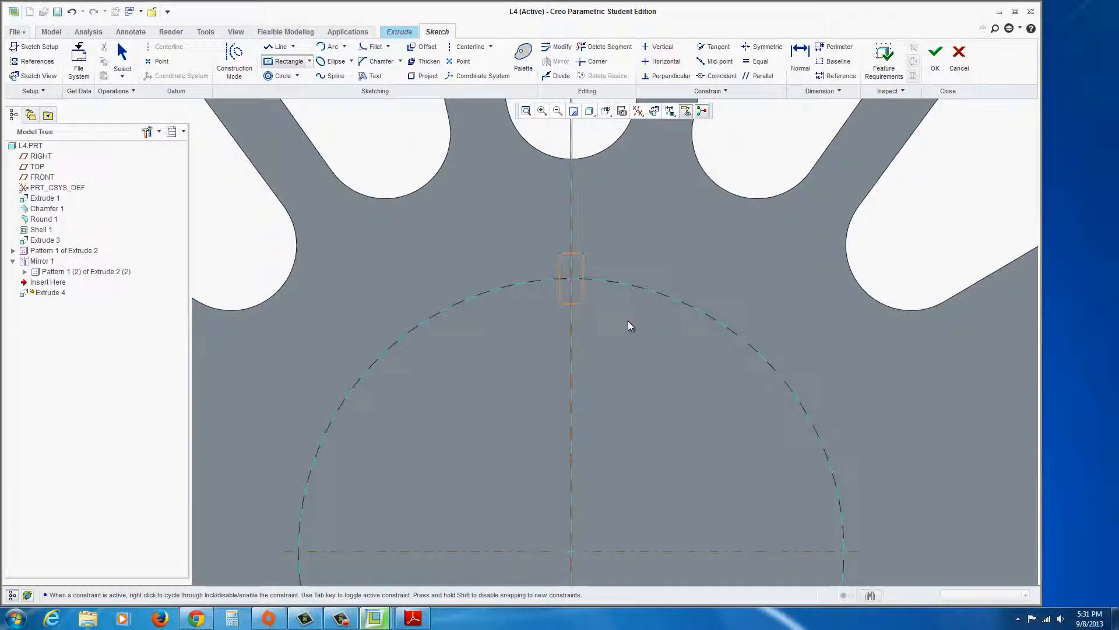
middle_click(627, 321)
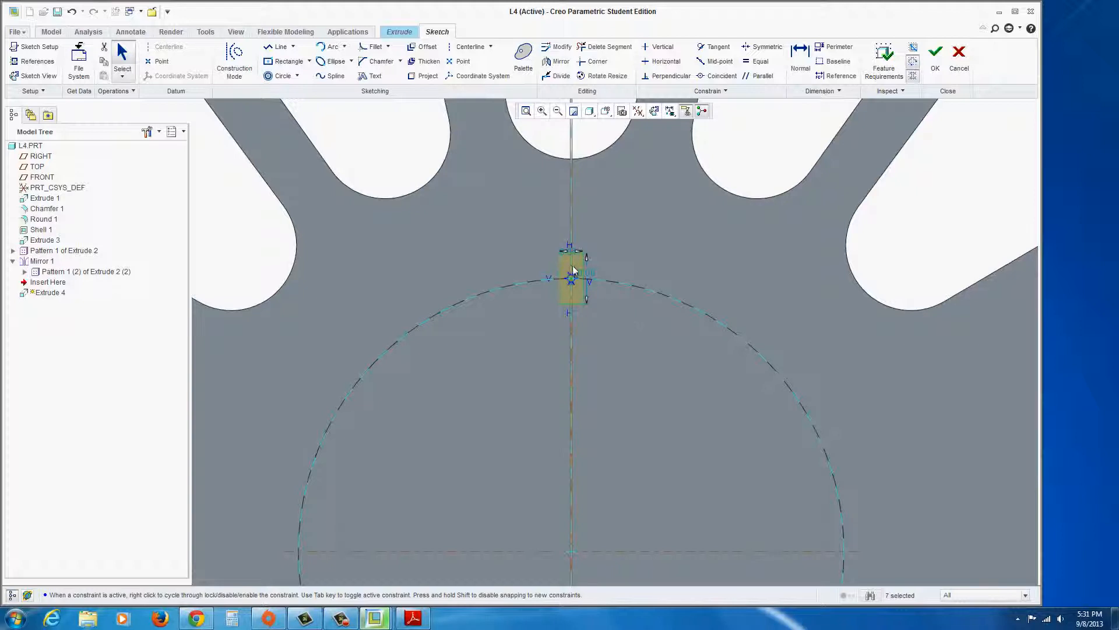
- Check the slot size on the page 46 drawing in Adobe Reader, and set the sketched rectangle's height to 0.10 in Creo
left_click_drag(594, 273, 618, 278)
left_click(413, 618)
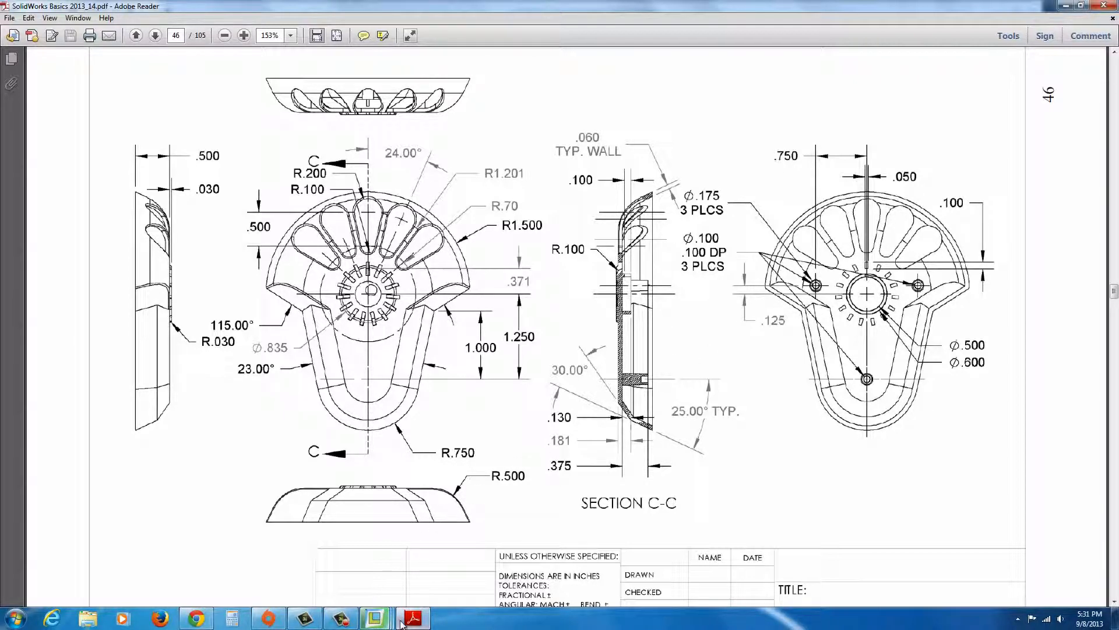
mouse_move(385, 622)
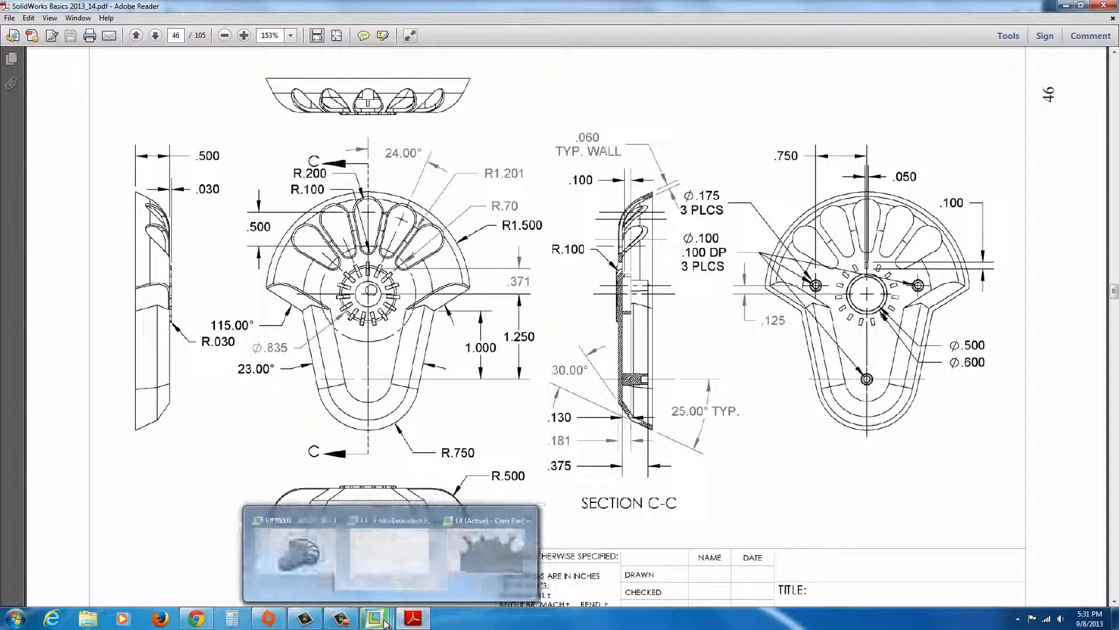
left_click(479, 563)
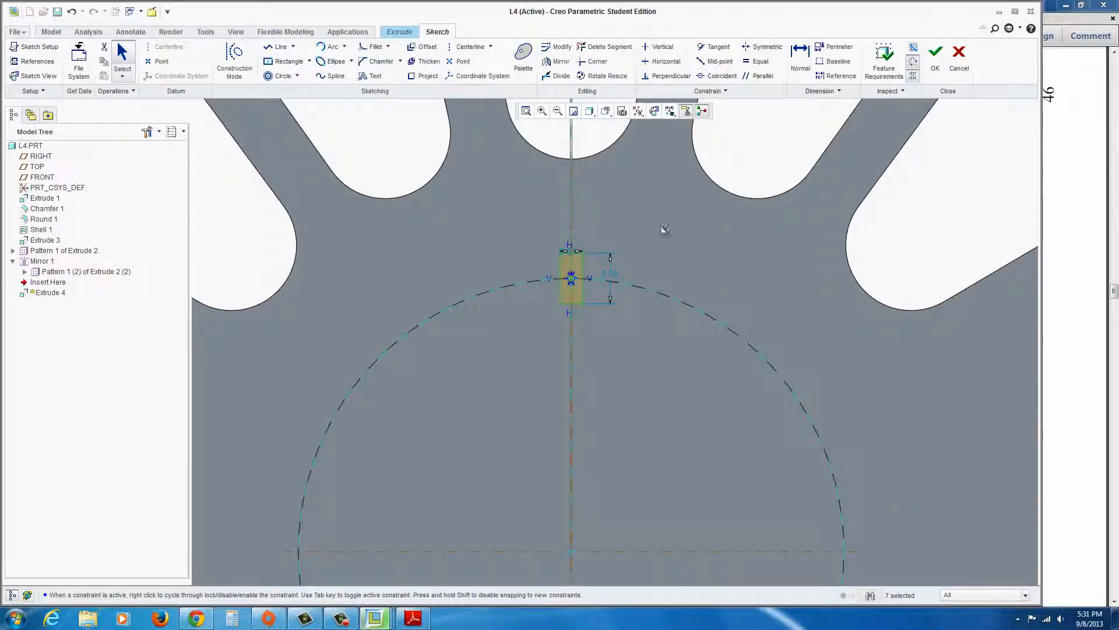
double_click(612, 275)
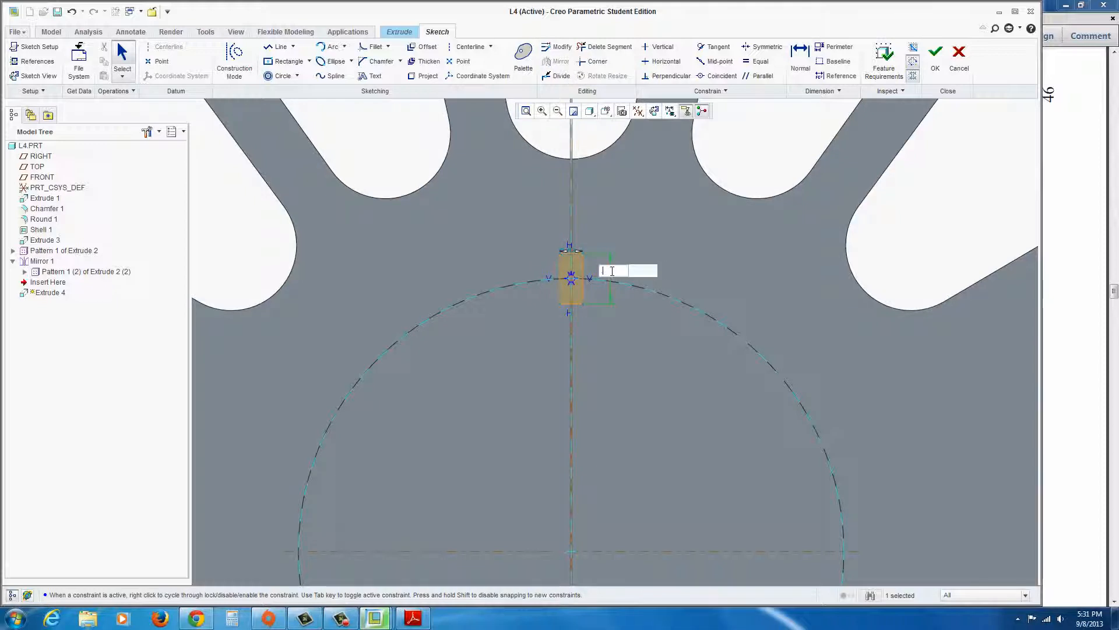
type(".15")
key("Return")
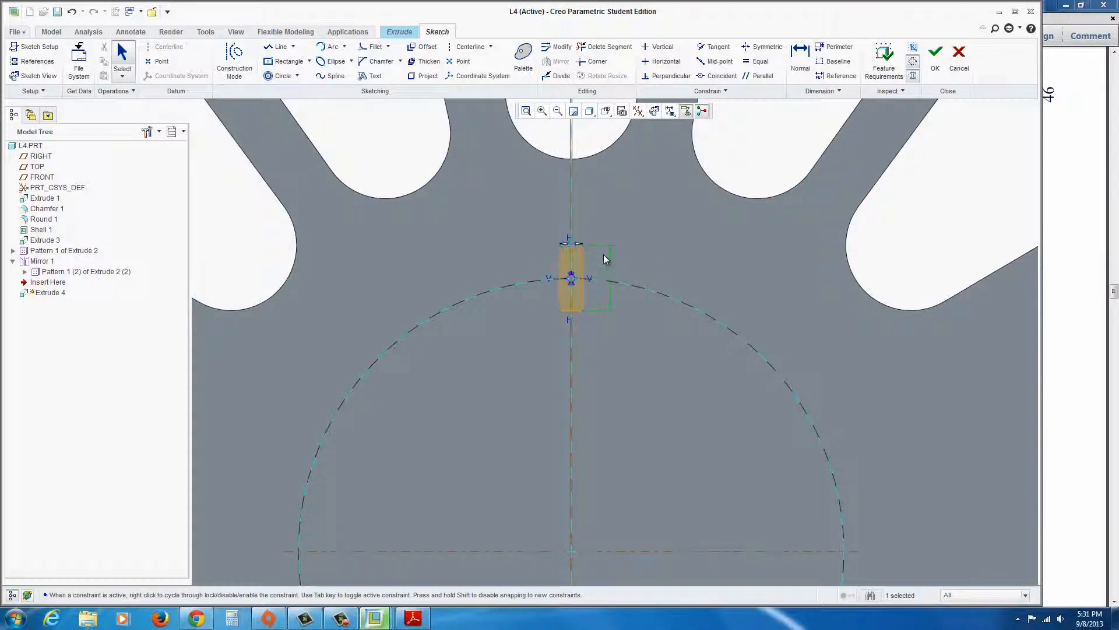
- Set the rectangle's width to 0.05 and place that dimension clear above the sketch
double_click(571, 244)
type(".05")
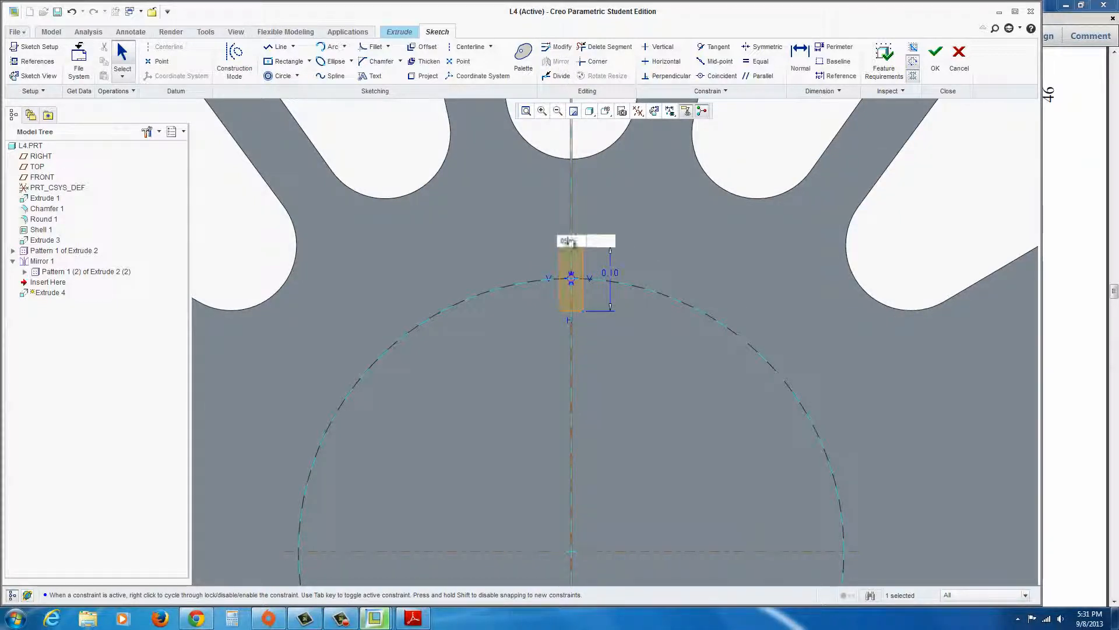
key("Return")
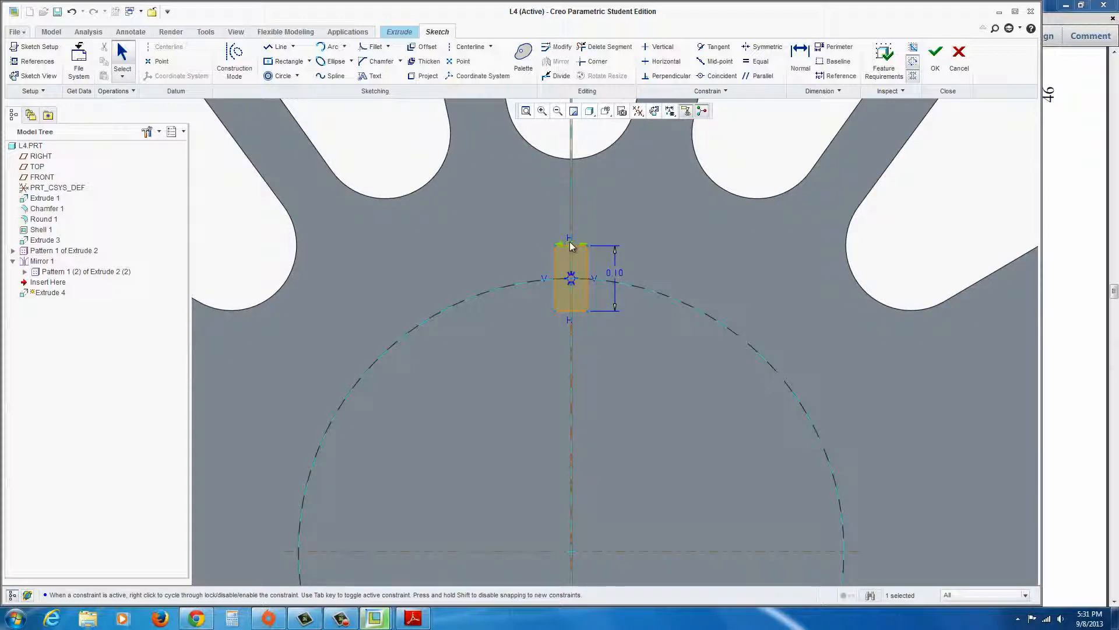
left_click_drag(616, 215, 619, 214)
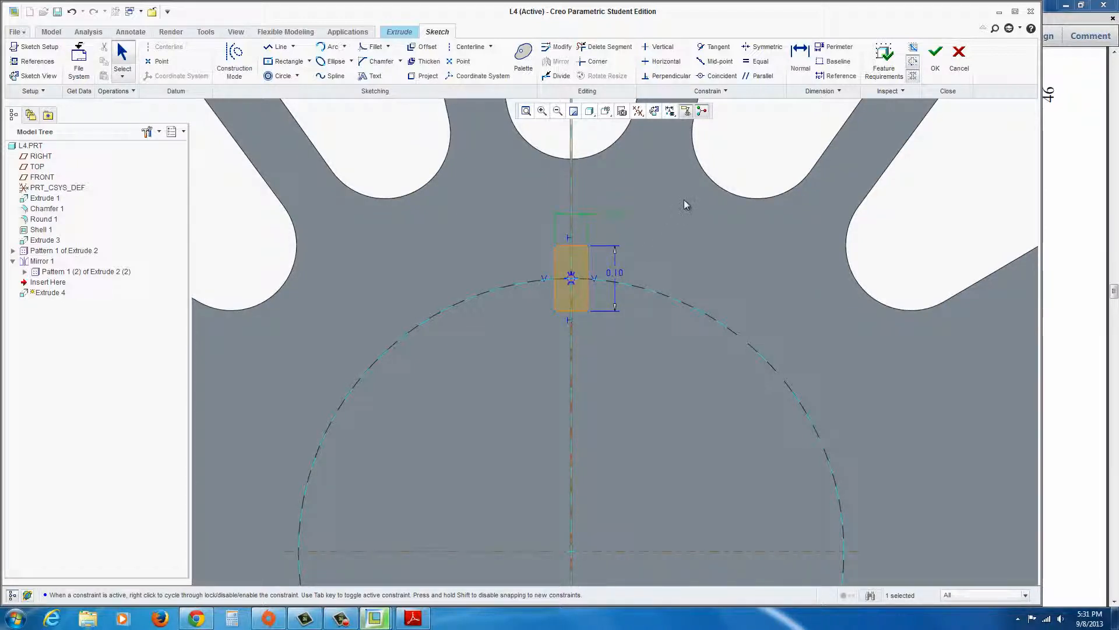
left_click(747, 171)
- Finish the sketch and extrude the rectangle as a material-removing cut into the part, going completely through the wall
middle_click_drag(609, 311, 674, 167)
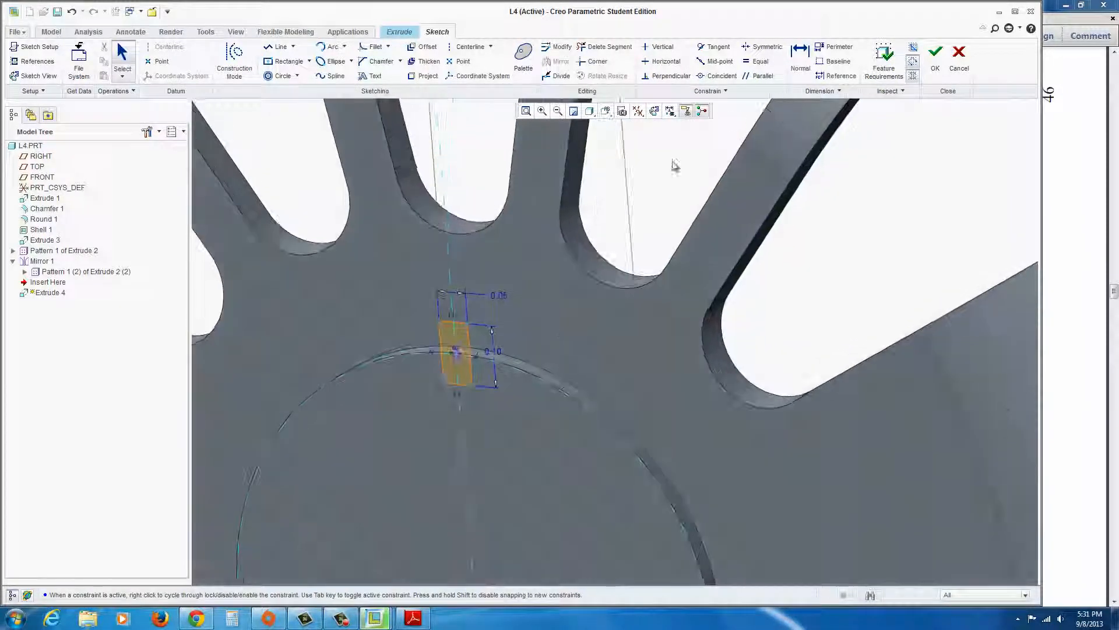
left_click(932, 63)
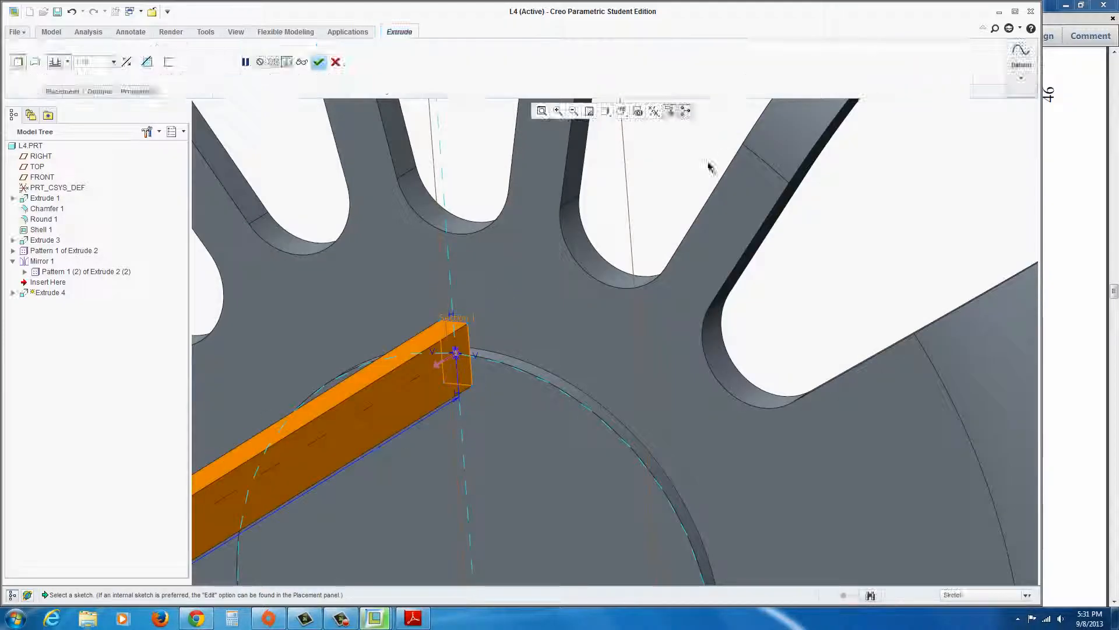
left_click(438, 369)
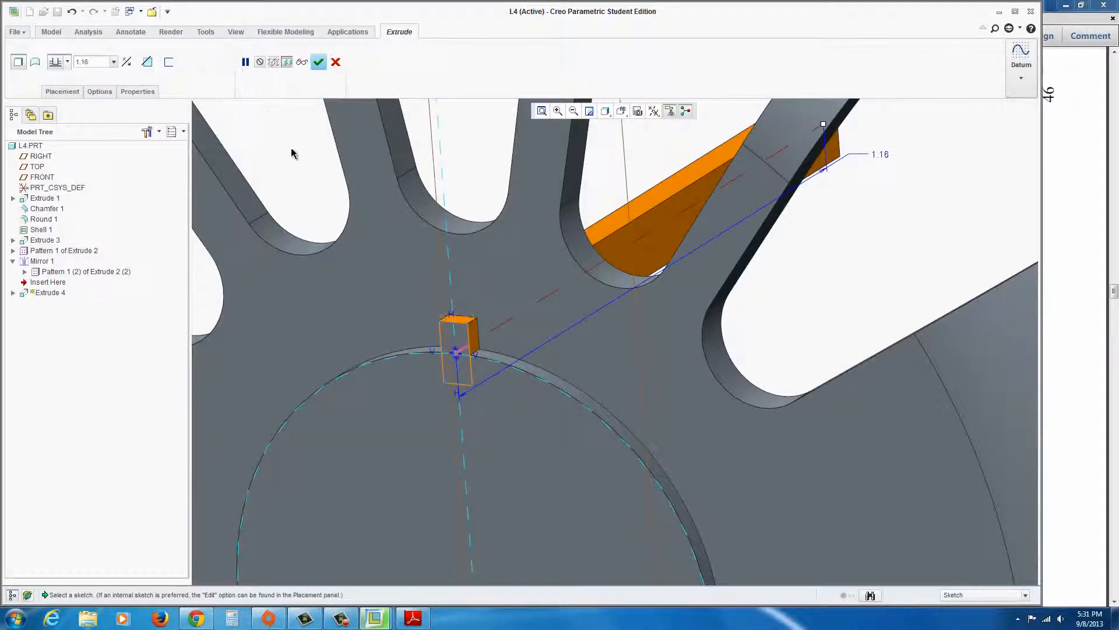
left_click(147, 62)
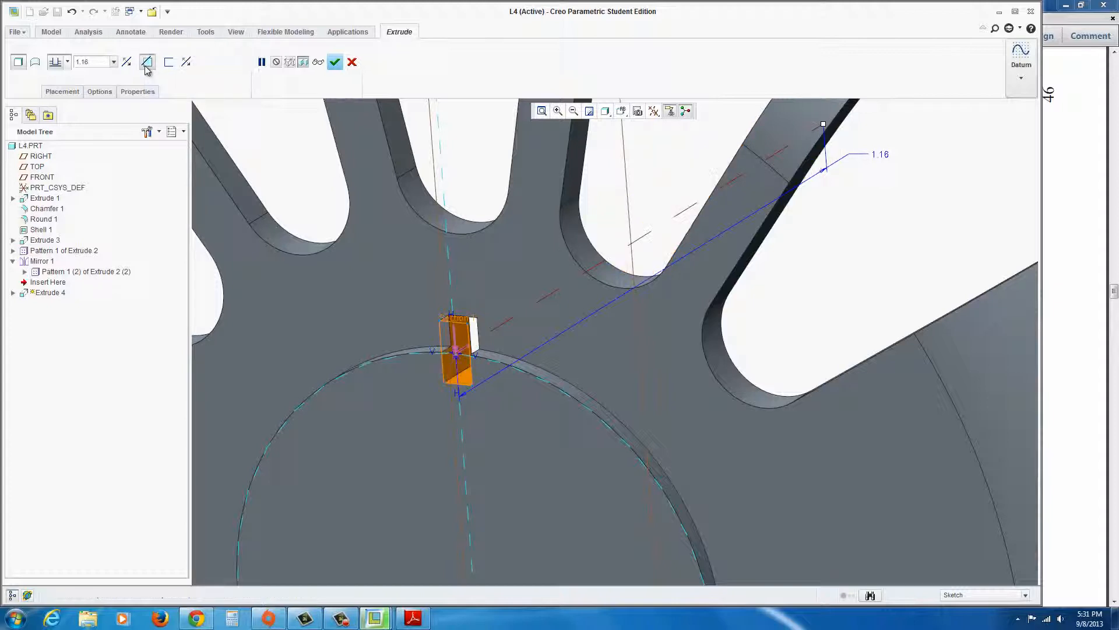
left_click(67, 62)
left_click(56, 128)
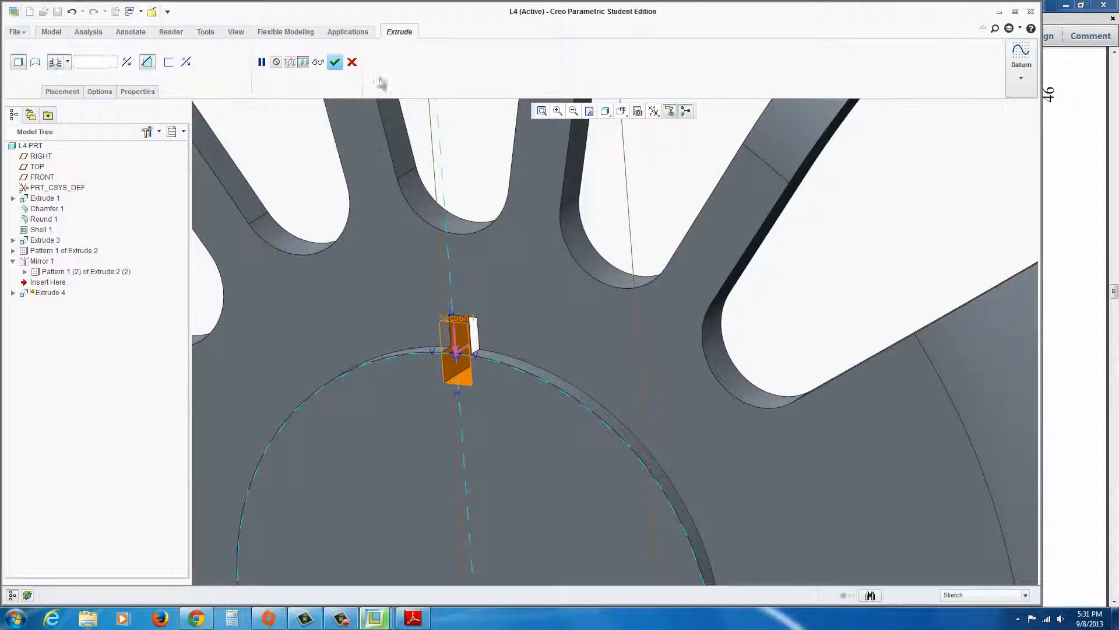
left_click(335, 63)
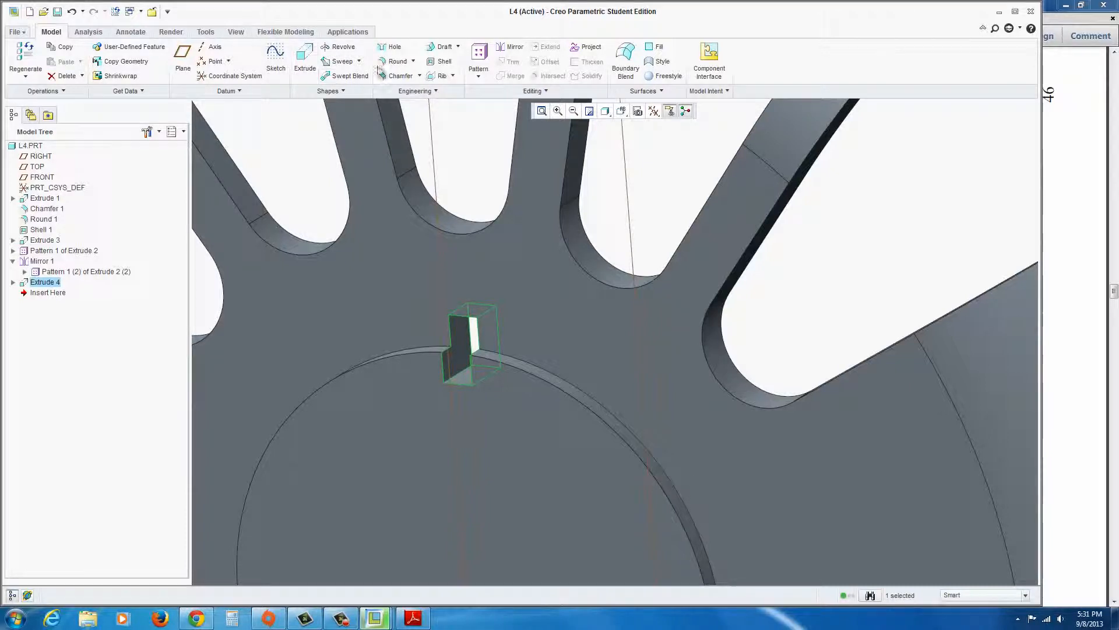
- Round the slot's short inner edge on the boss's top face with a 0.10 radius
left_click(396, 62)
double_click(76, 63)
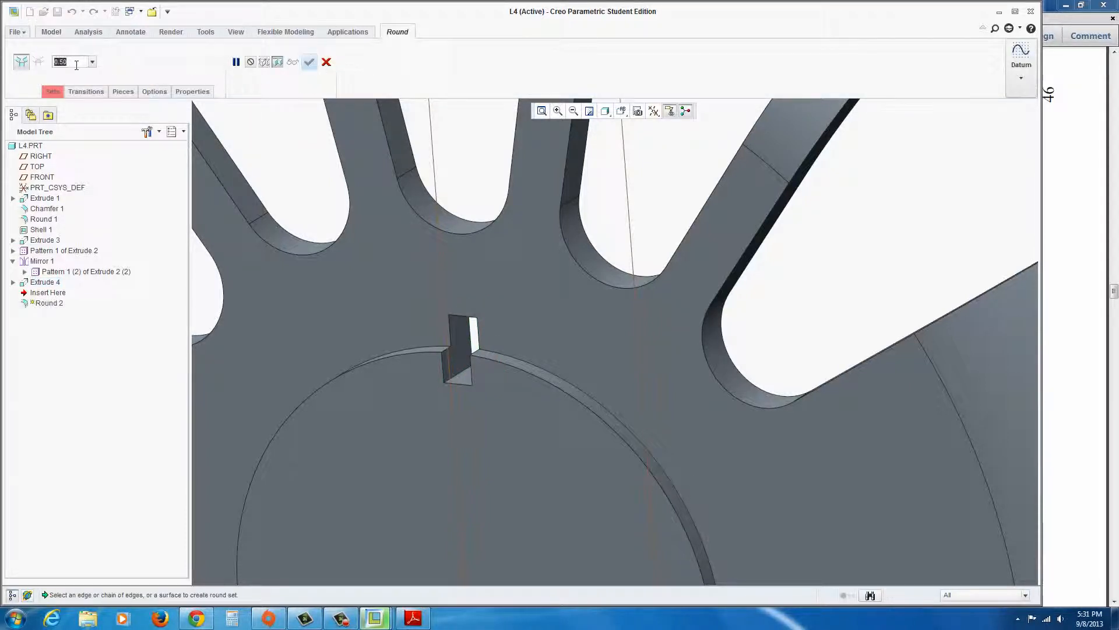
type(".1")
key("Return")
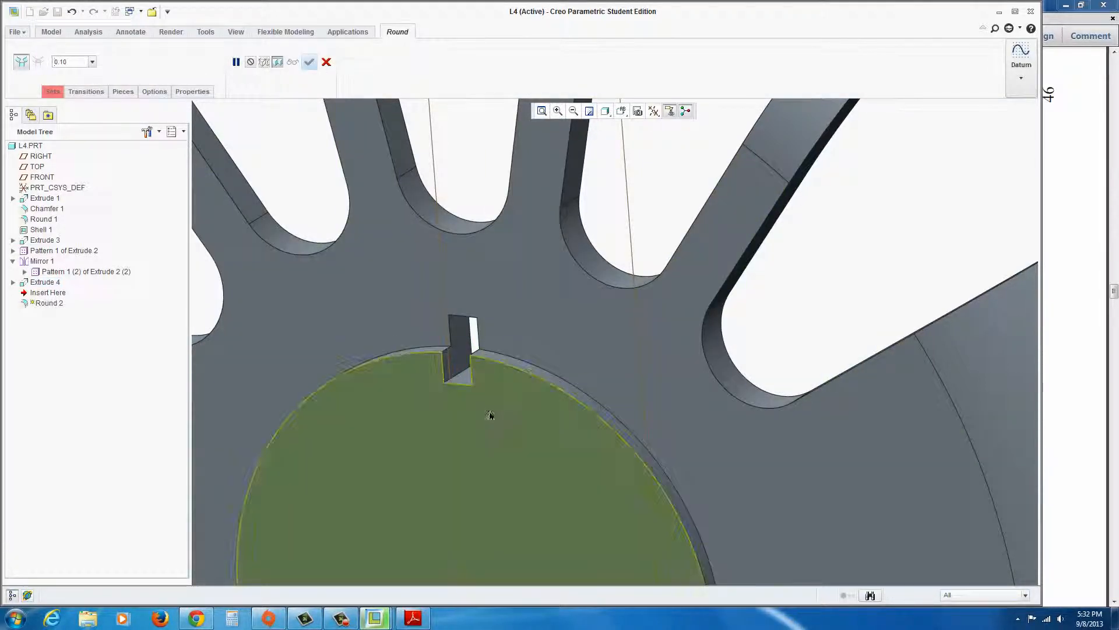
left_click(461, 387)
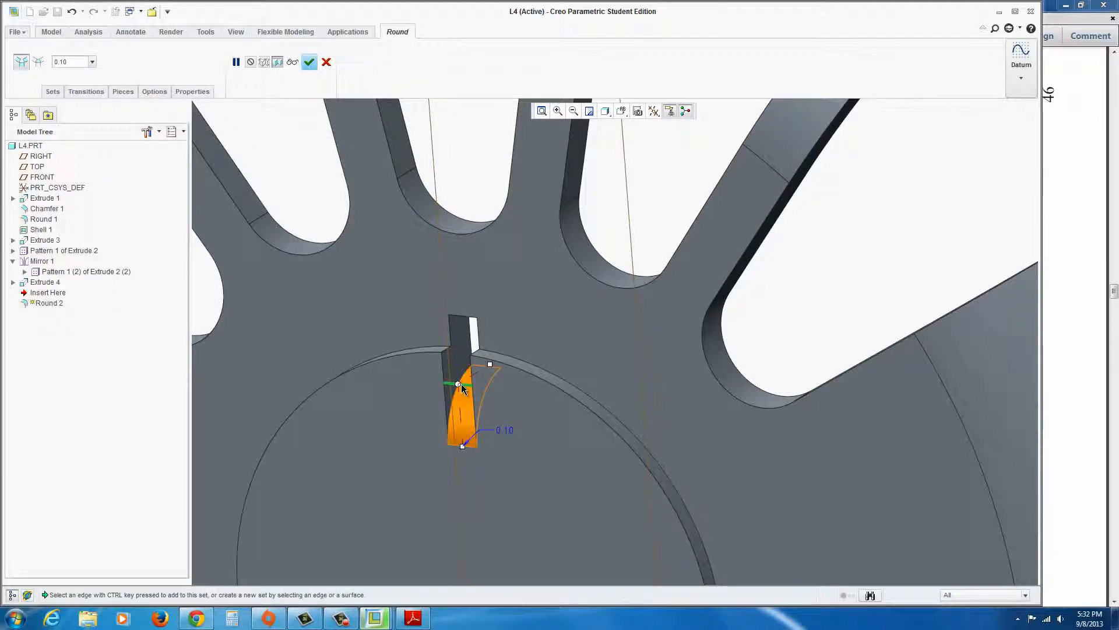
left_click(309, 62)
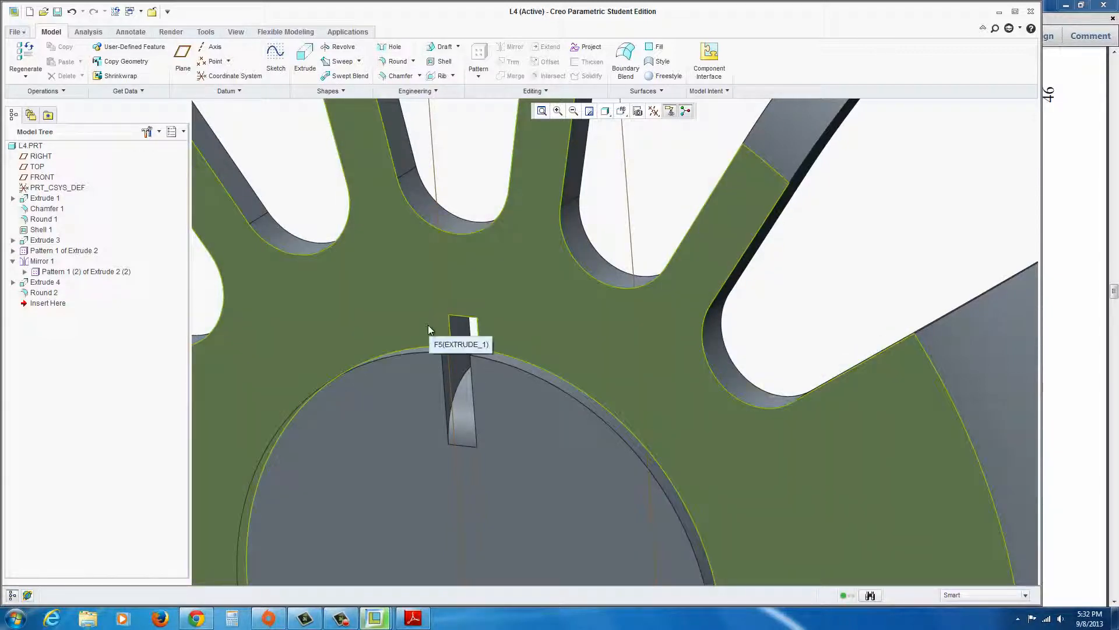
- Round the boss's outer circular edge with a 0.03 radius
middle_click_drag(449, 295, 440, 388)
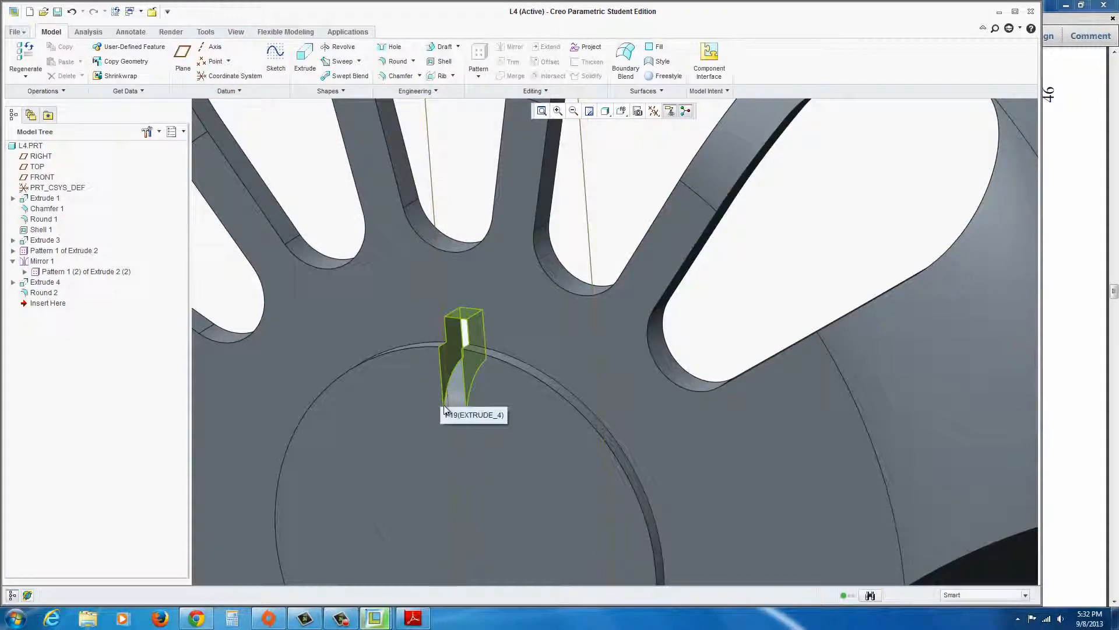
scroll(461, 420, "up", 5)
scroll(470, 397, "down", 2)
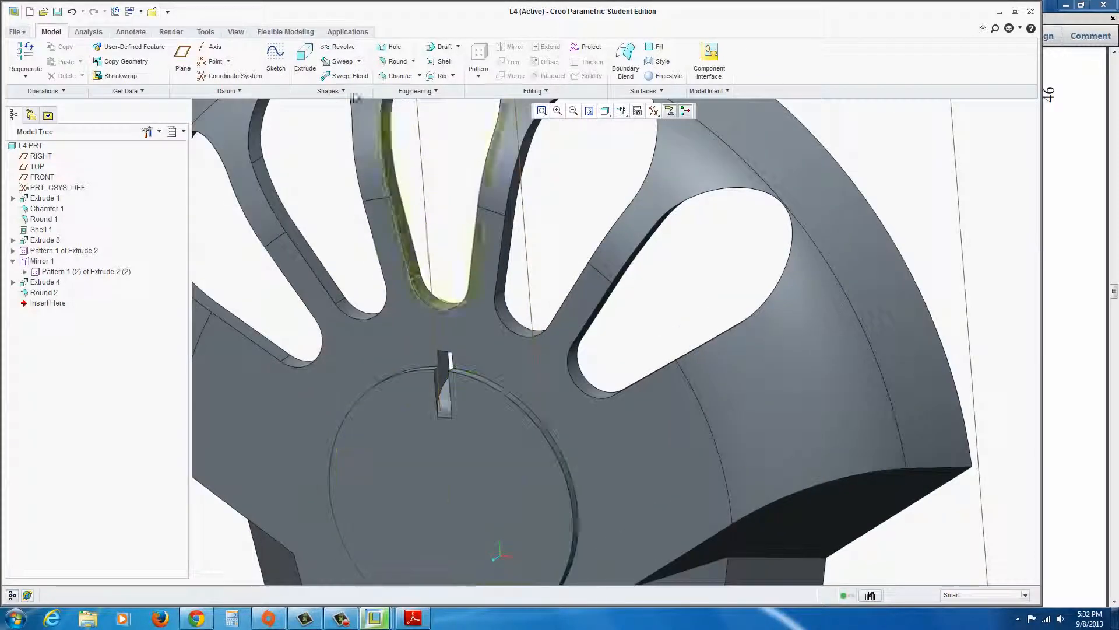
left_click(408, 58)
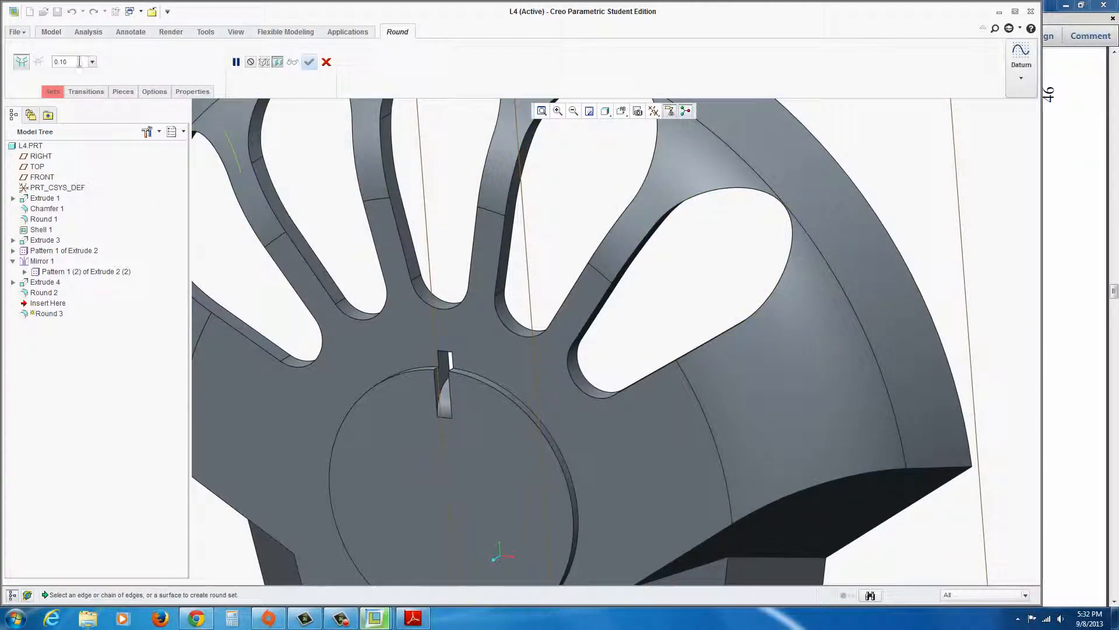
double_click(76, 61)
type("0.03")
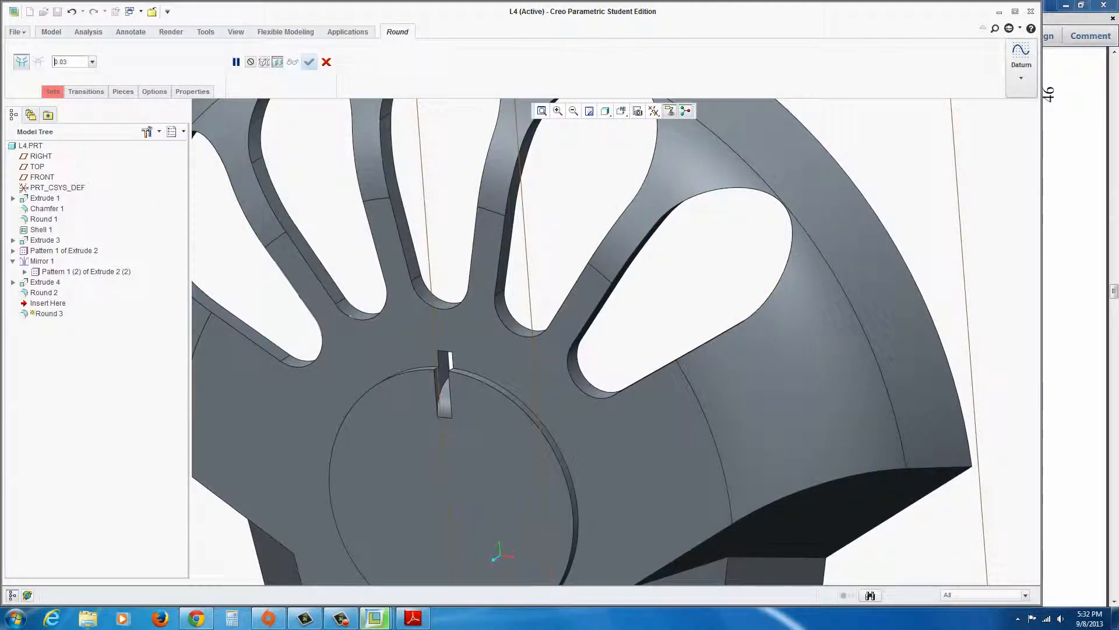
left_click(489, 391)
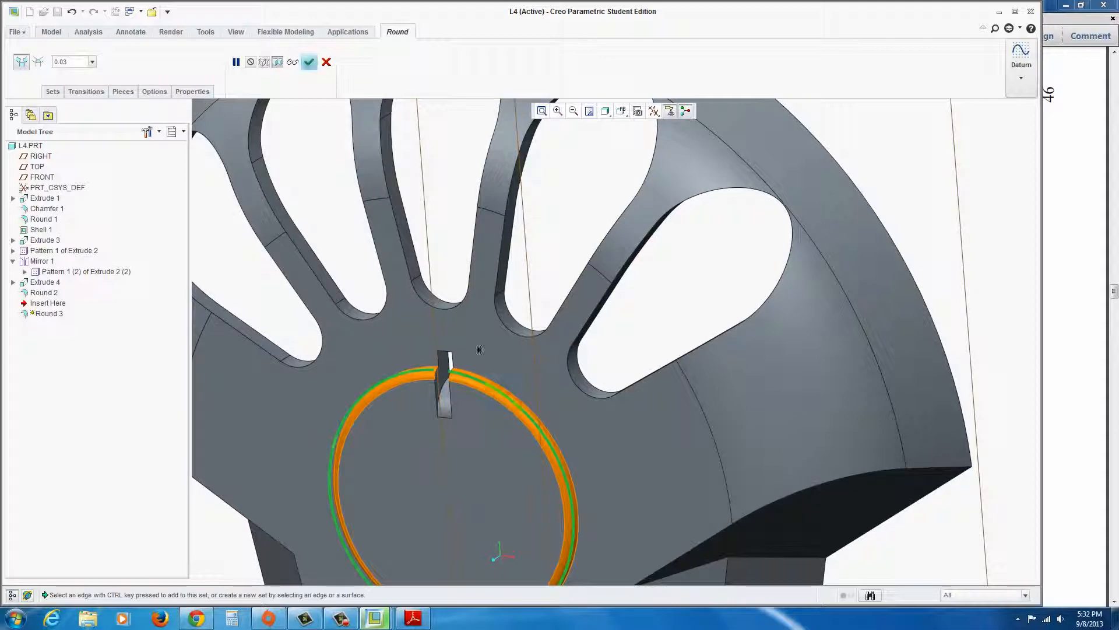
left_click(309, 62)
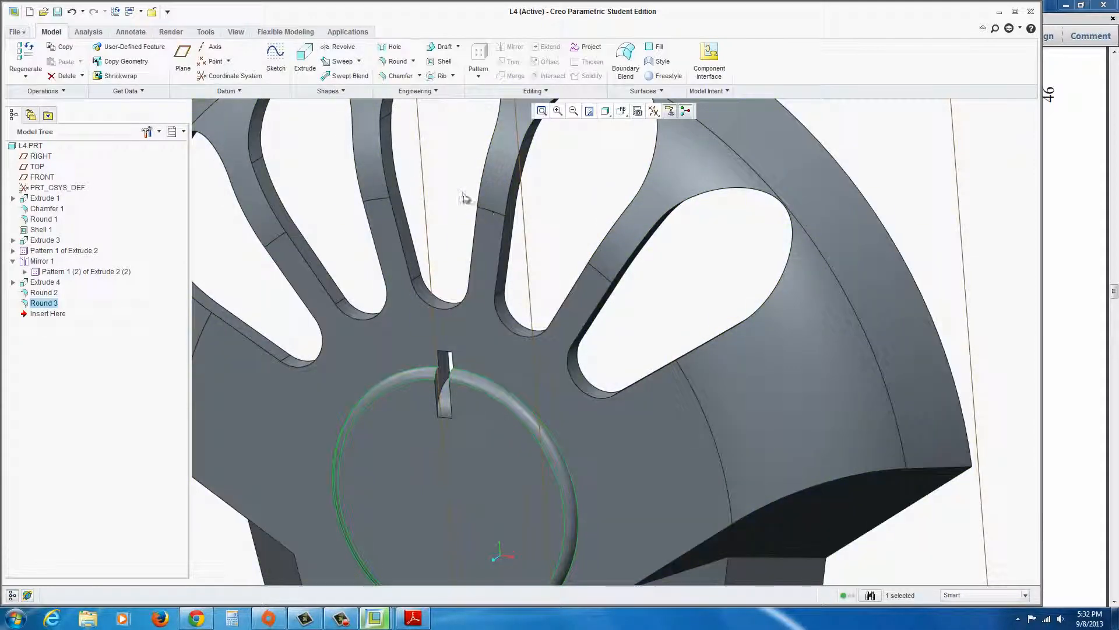
- Group the slot cut Extrude 4 together with its edge round, Round 2
scroll(453, 374, "down", 3)
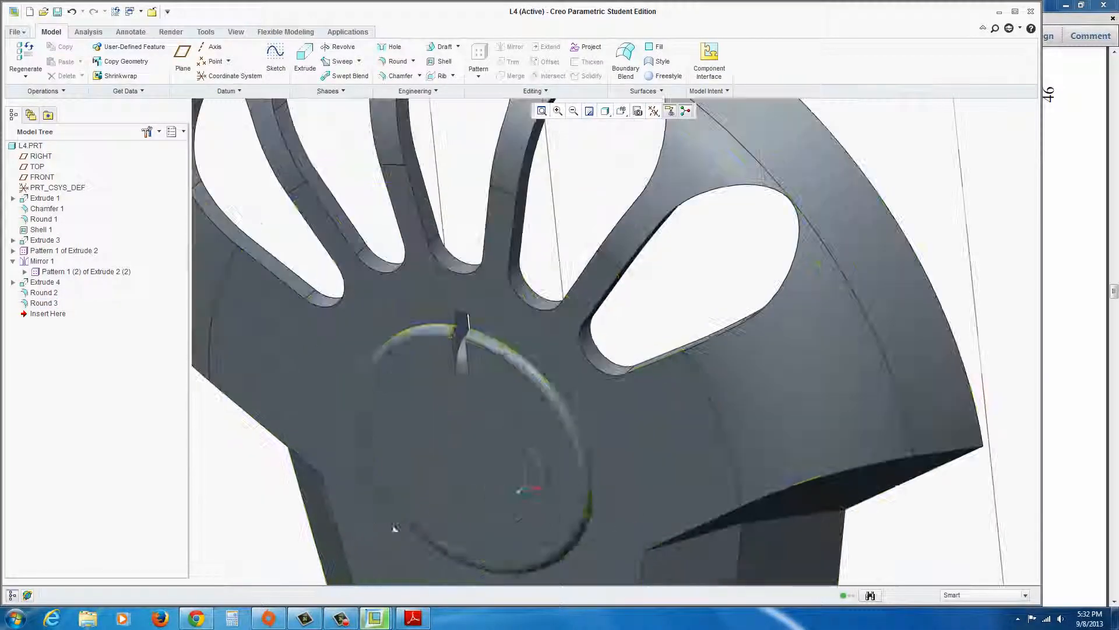
left_click(39, 282)
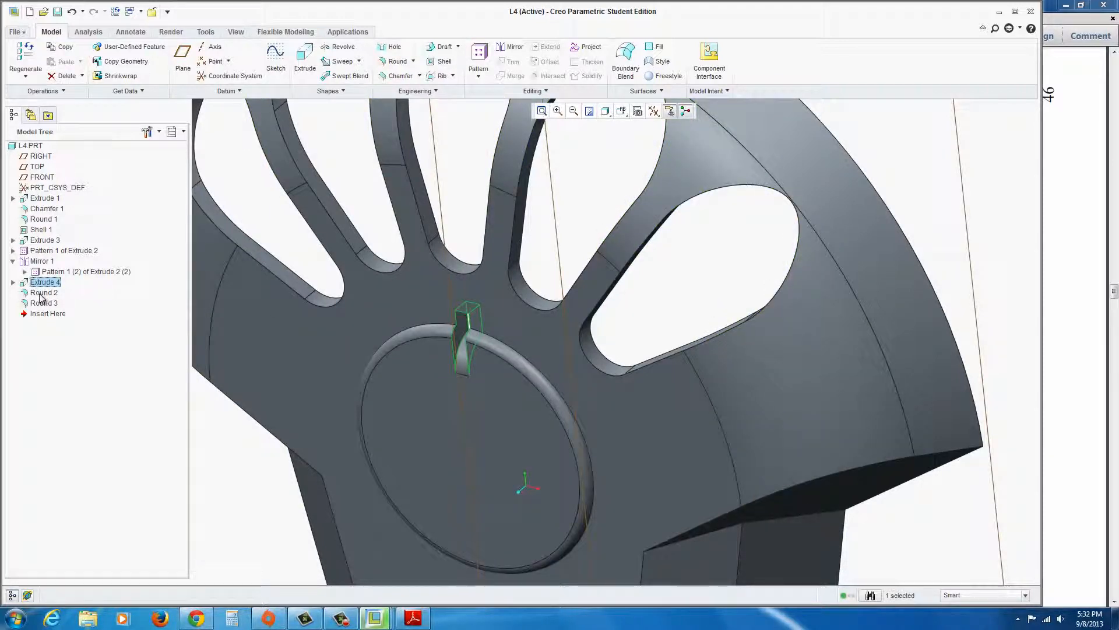
left_click(40, 293, "ctrl")
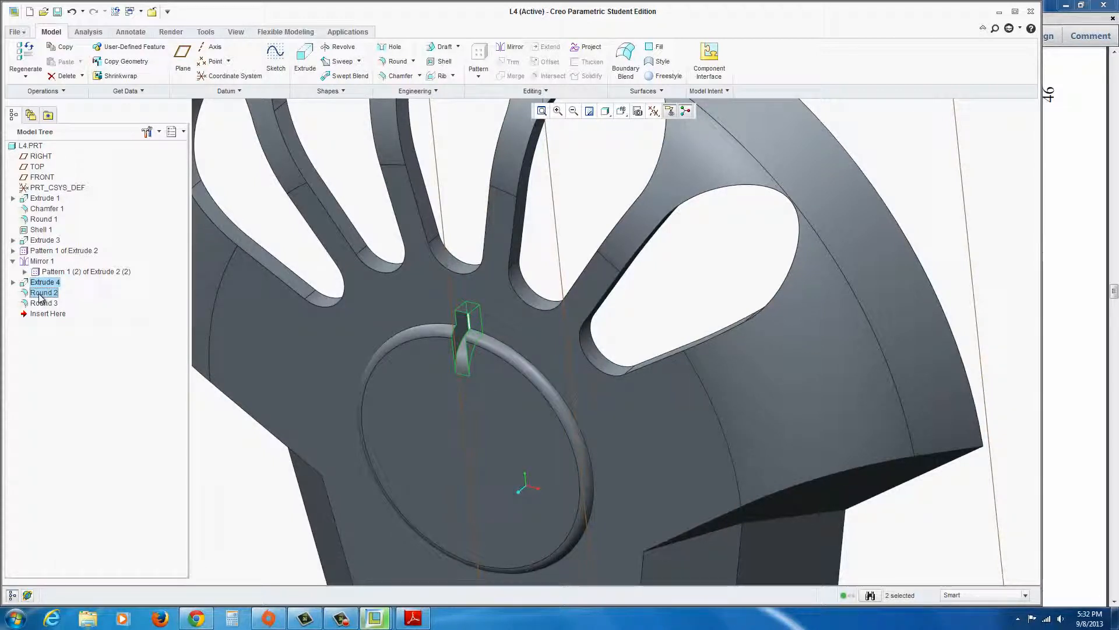
right_click(39, 297)
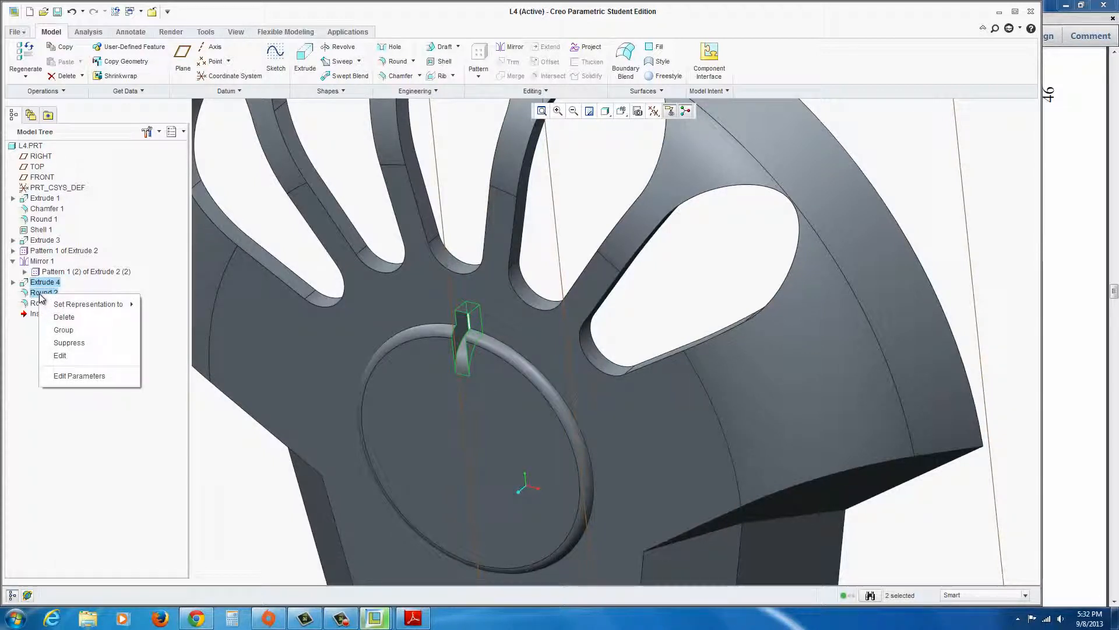
left_click(80, 331)
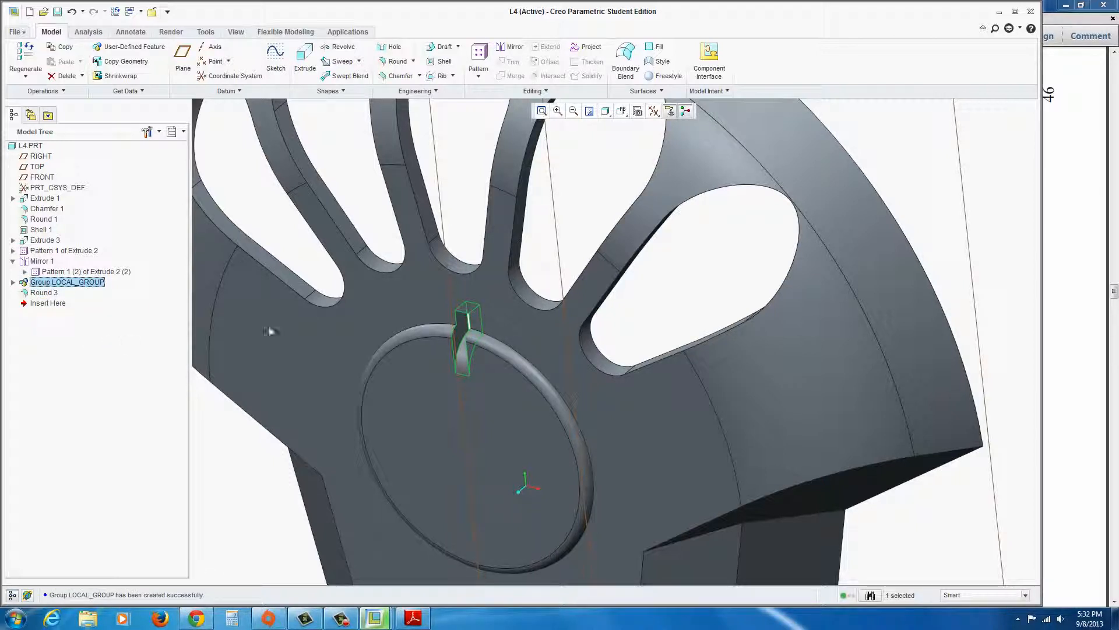
- Pattern the grouped slot cut around the boss's centre axis with 15 members spaced 360/15 (24) degrees apart
left_click(478, 56)
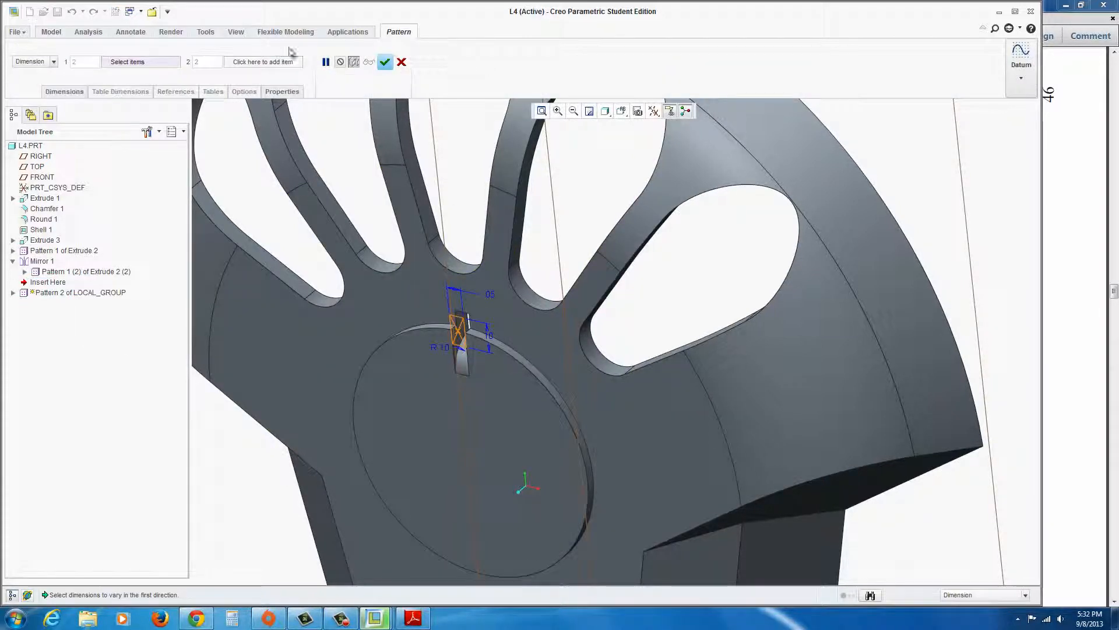
left_click(53, 61)
left_click(28, 86)
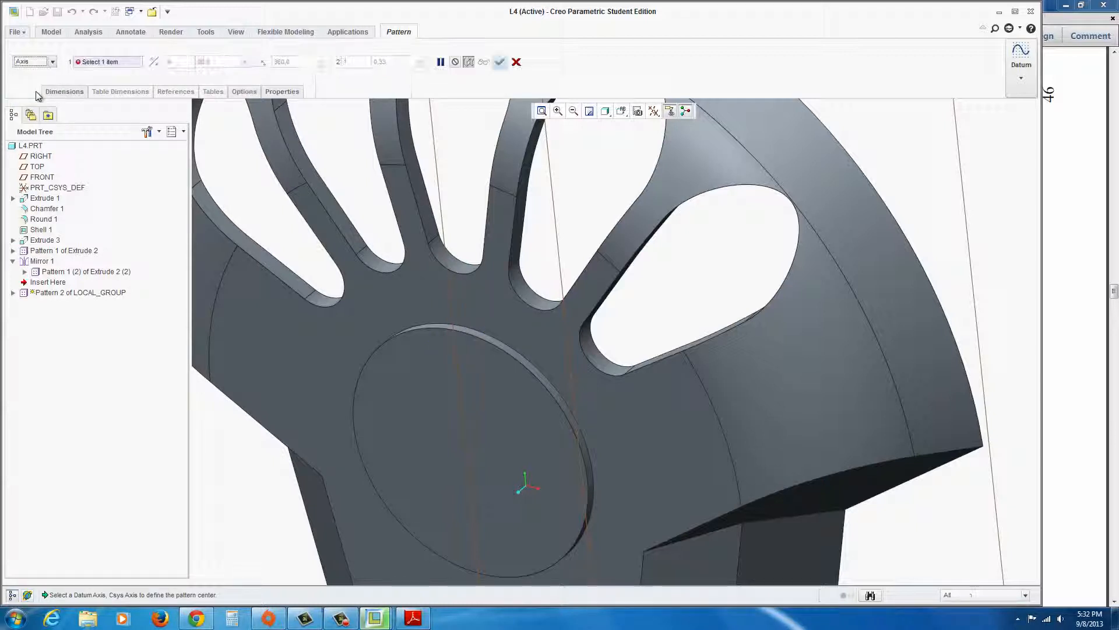
left_click(477, 453)
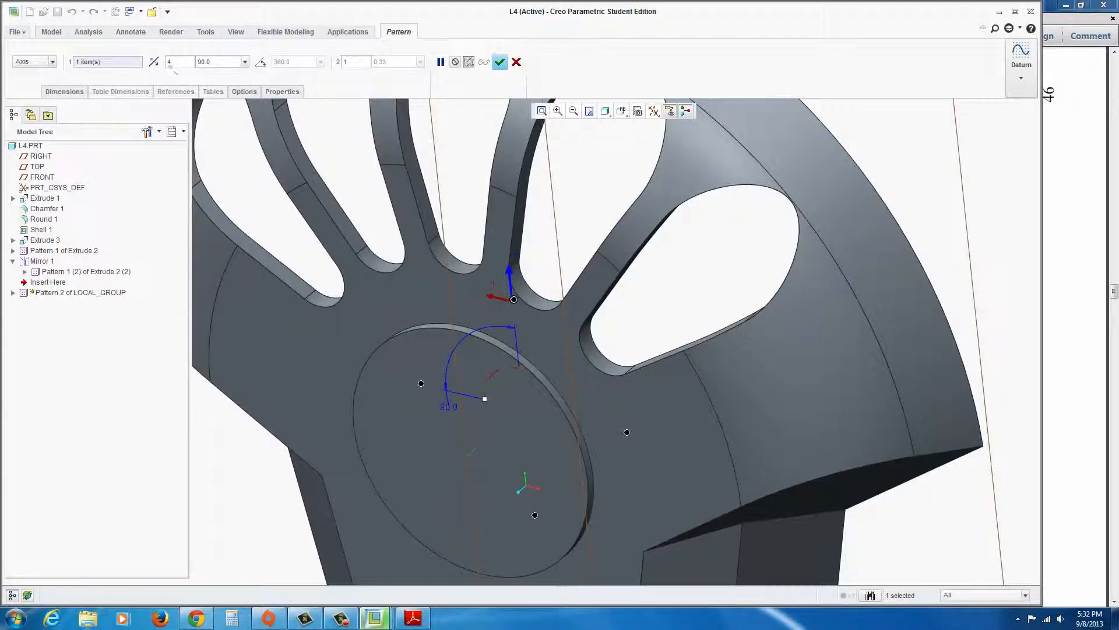
type("15")
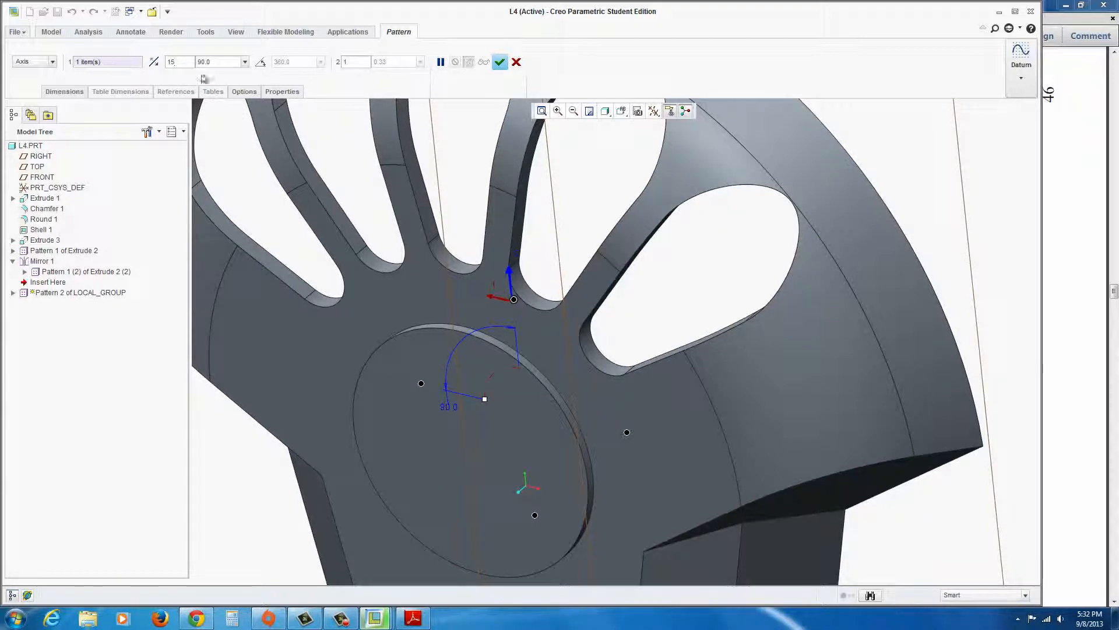
double_click(214, 63)
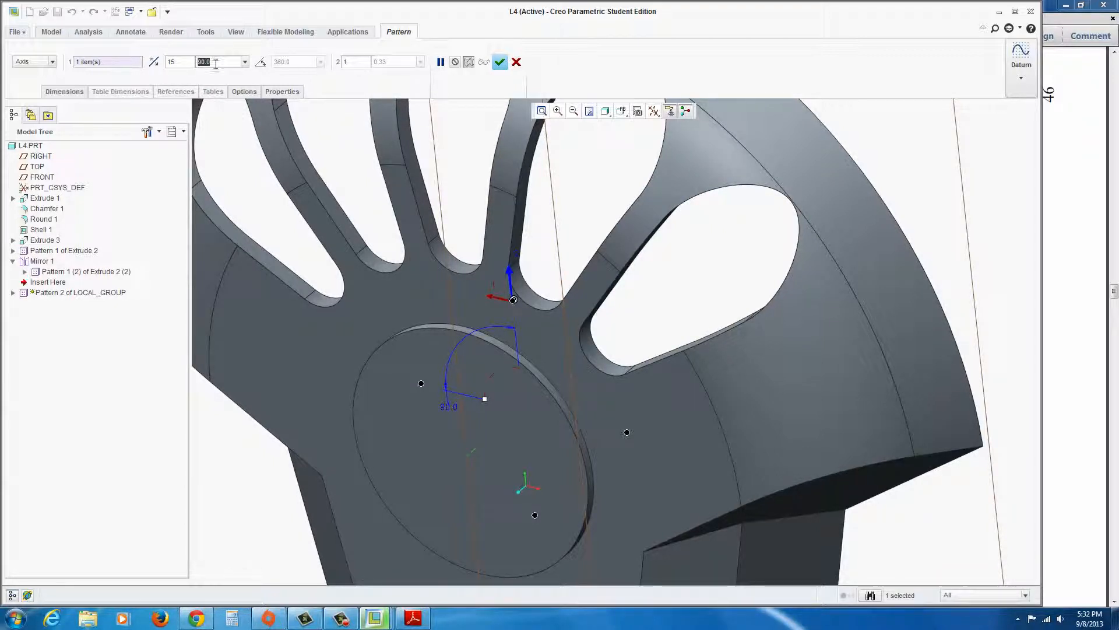
type("360/15")
key("Return")
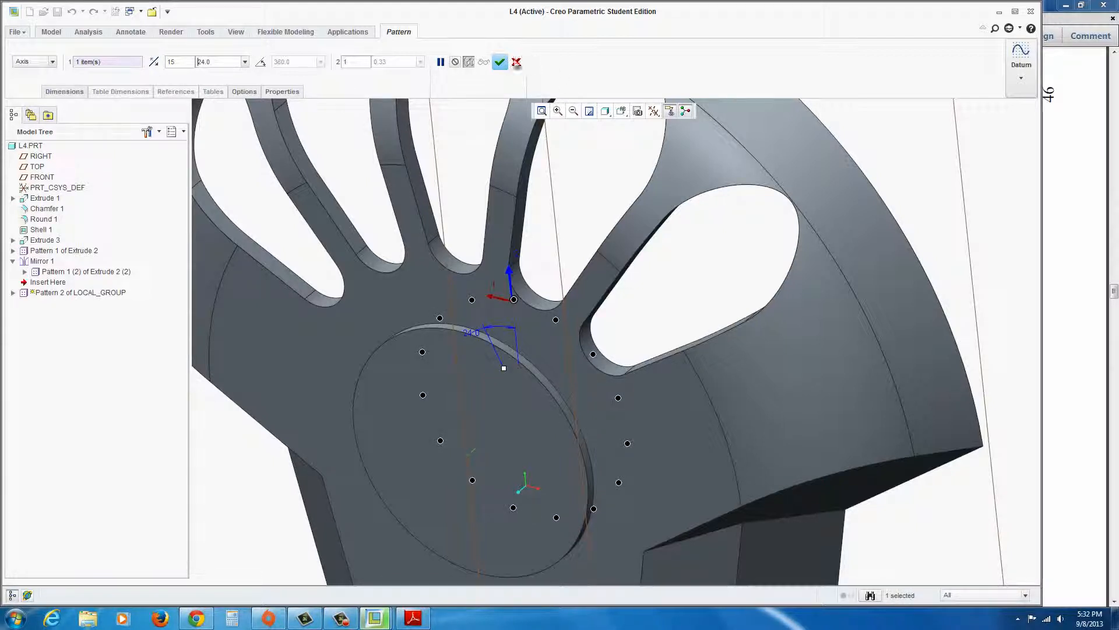
left_click(500, 63)
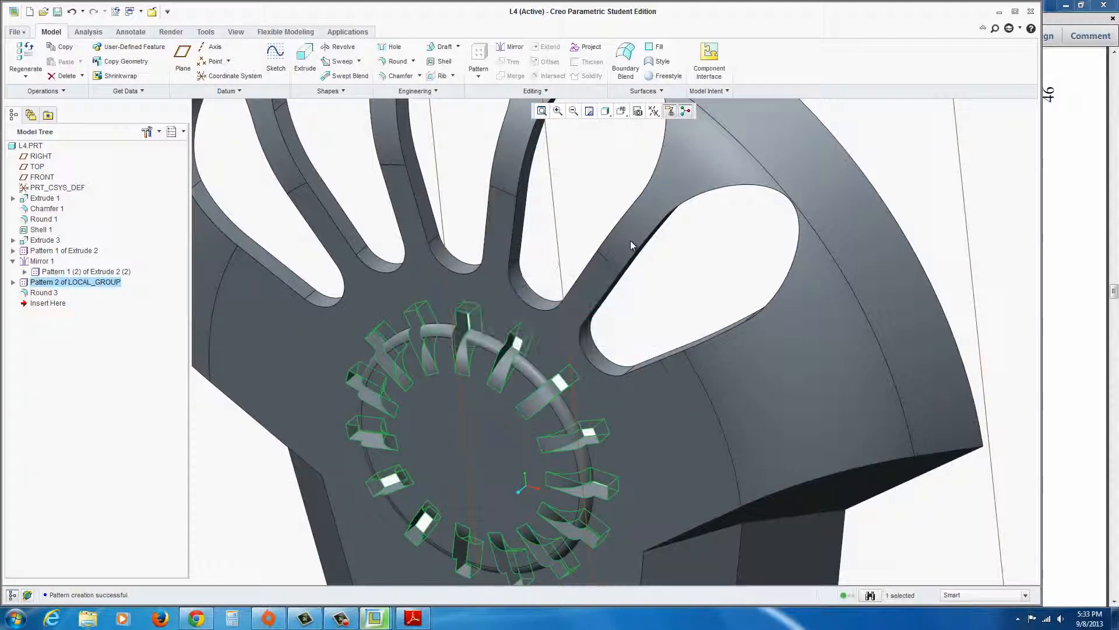
- Start an extrude sketch on the flat circular face inside the slot ring and draw a circle concentric with the boss's edge
scroll(639, 328, "up", 3)
middle_click_drag(560, 396, 599, 343)
scroll(598, 343, "down", 3)
scroll(598, 344, "down", 2)
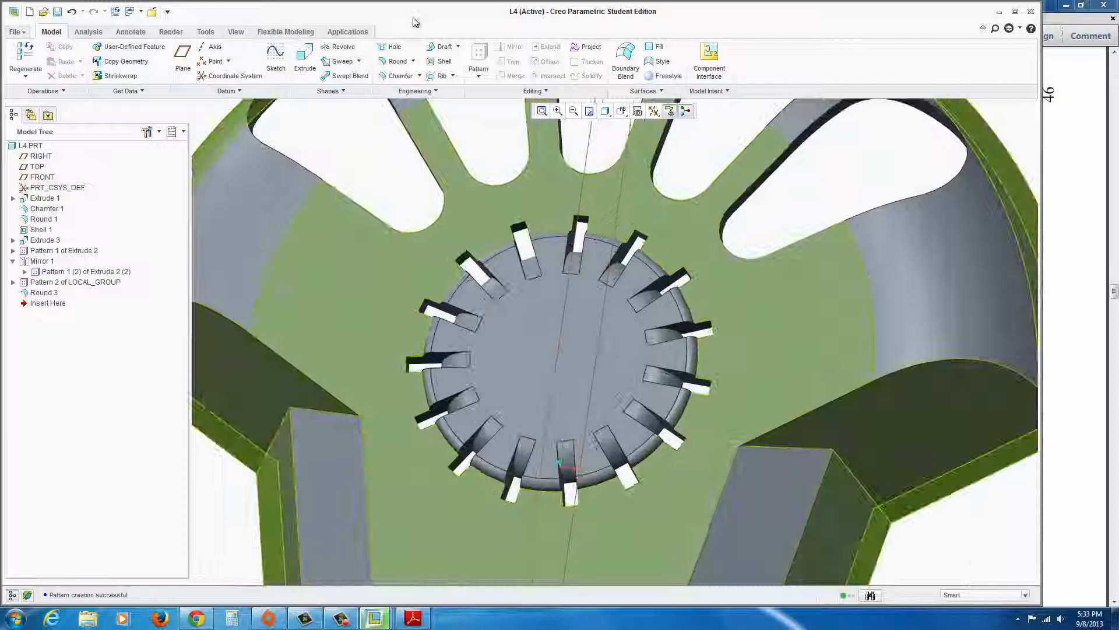
left_click(305, 58)
left_click(528, 329)
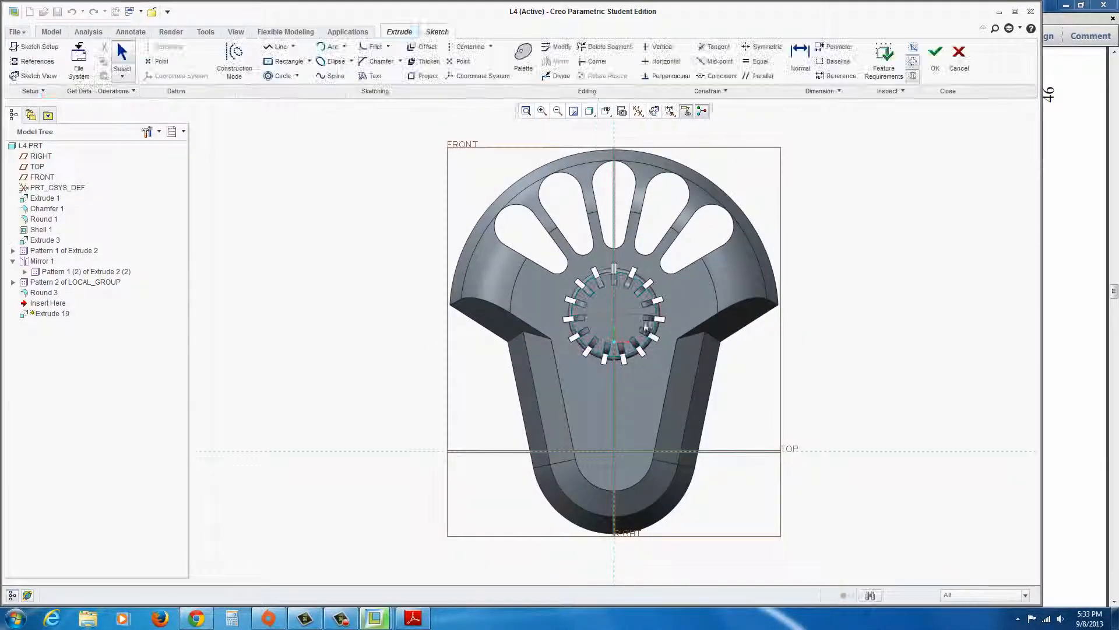
scroll(623, 299, "down", 4)
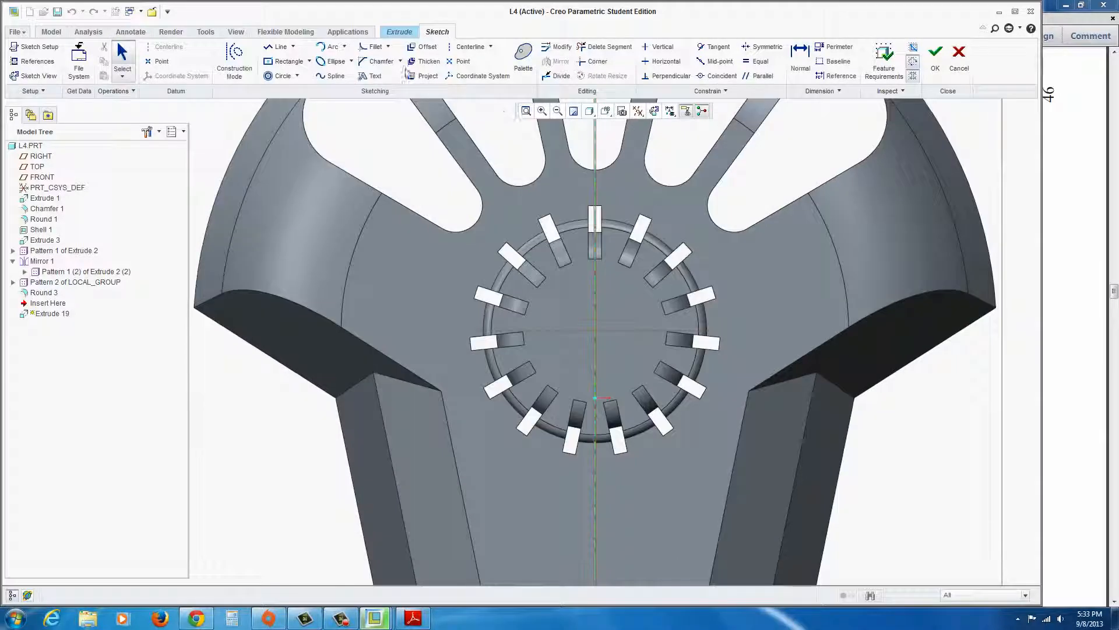
left_click(277, 77)
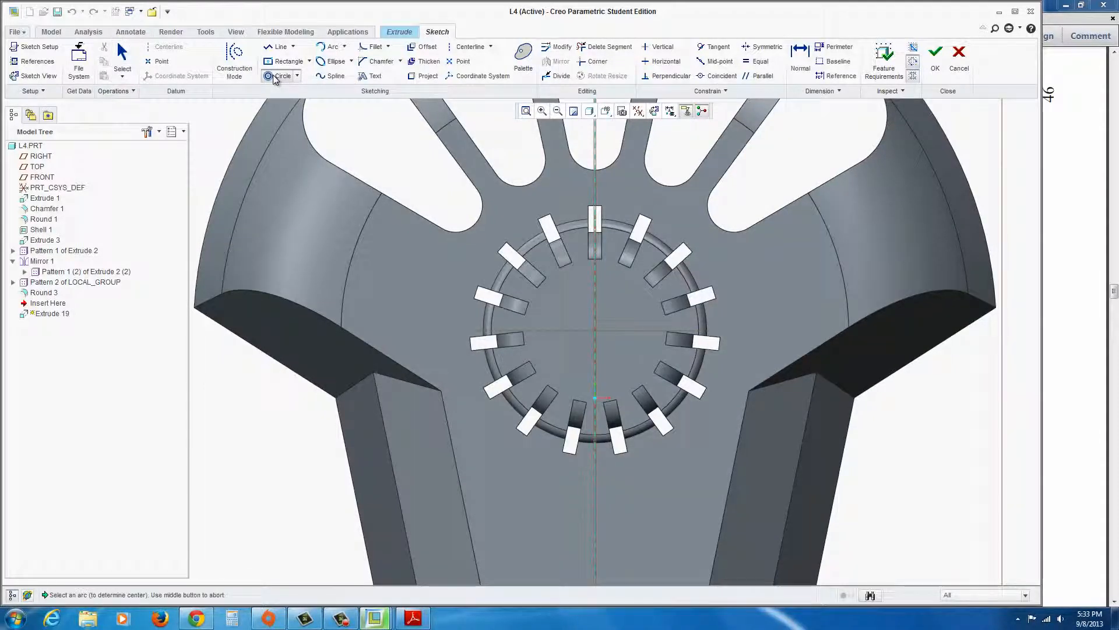
left_click(687, 288)
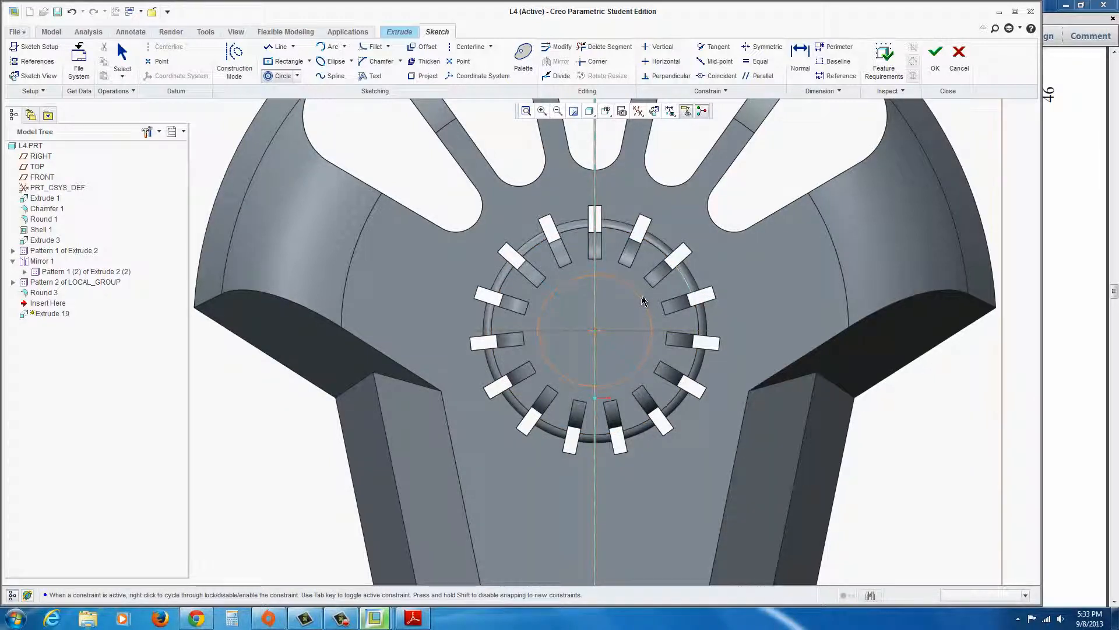
left_click(621, 376)
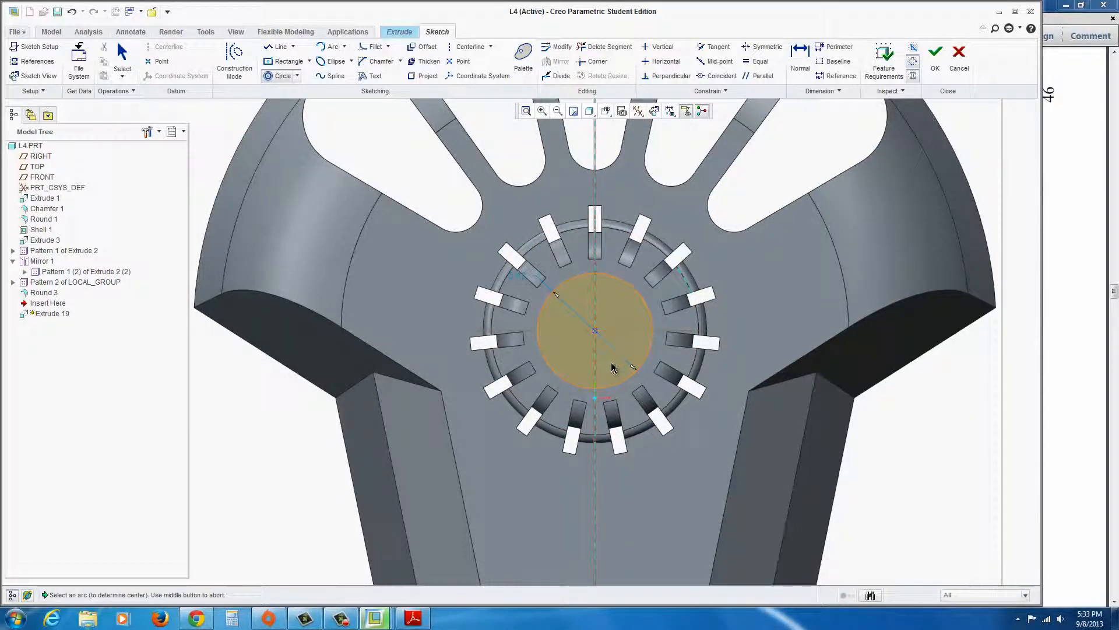
- Check the circle's size on the page 46 drawing in Adobe Reader, then return to Creo and set its diameter to 0.5
left_click(413, 618)
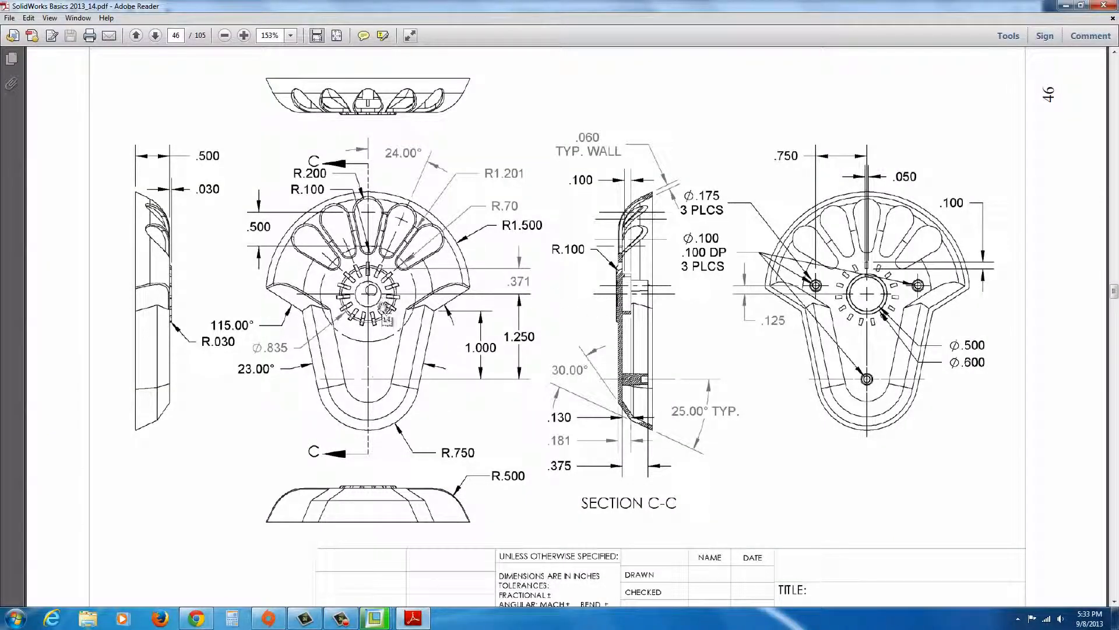
left_click(414, 619)
left_click(635, 343)
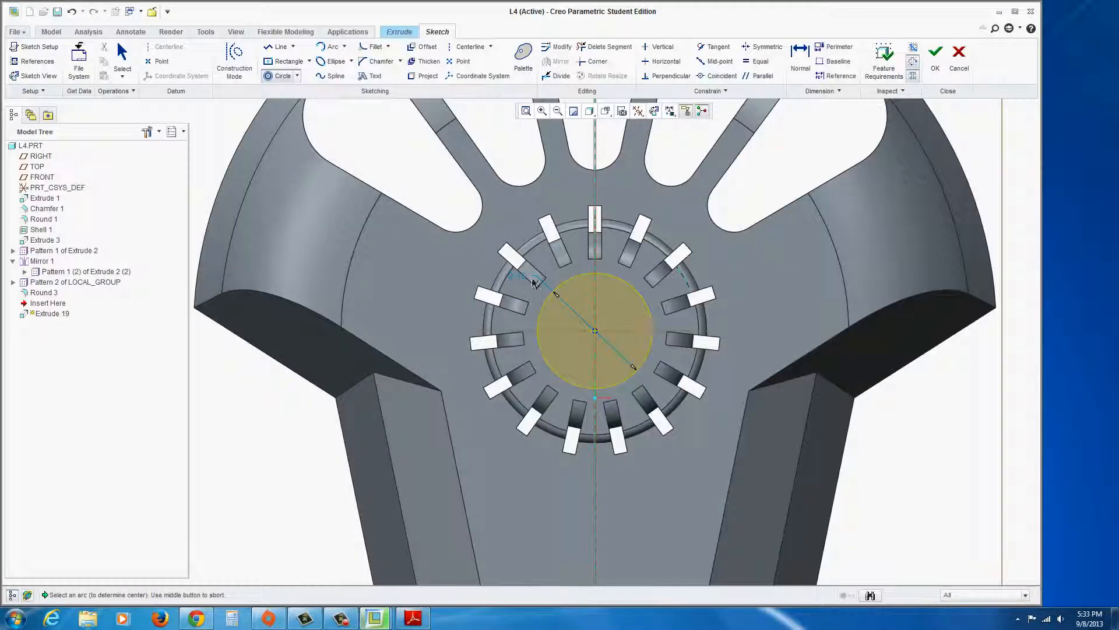
middle_click(518, 288)
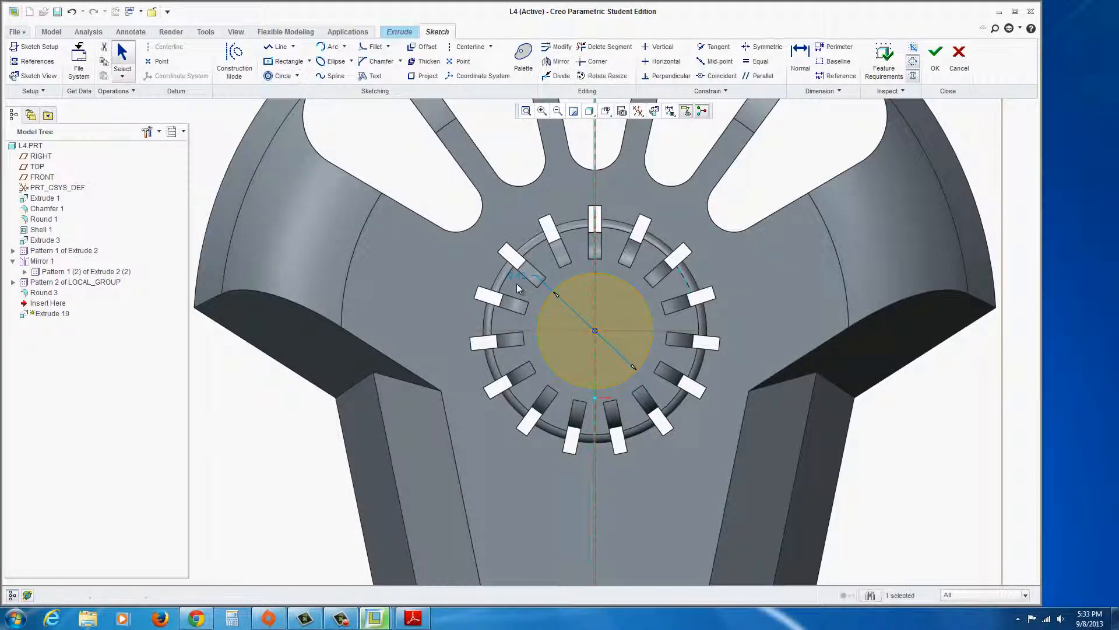
double_click(521, 274)
key("BackSpace")
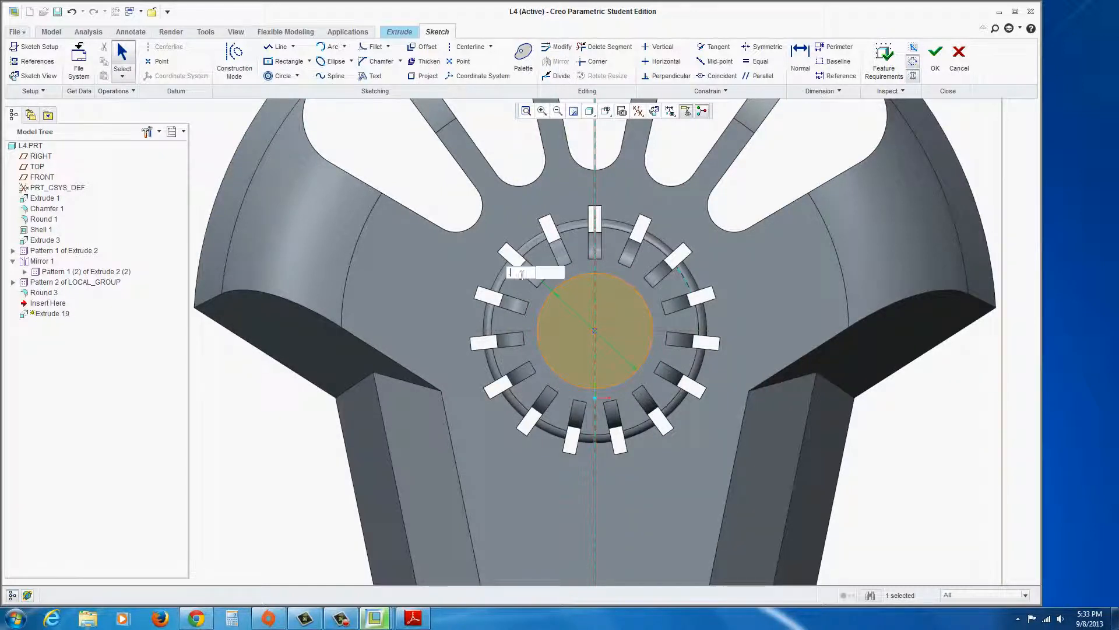
type(".5")
key("Return")
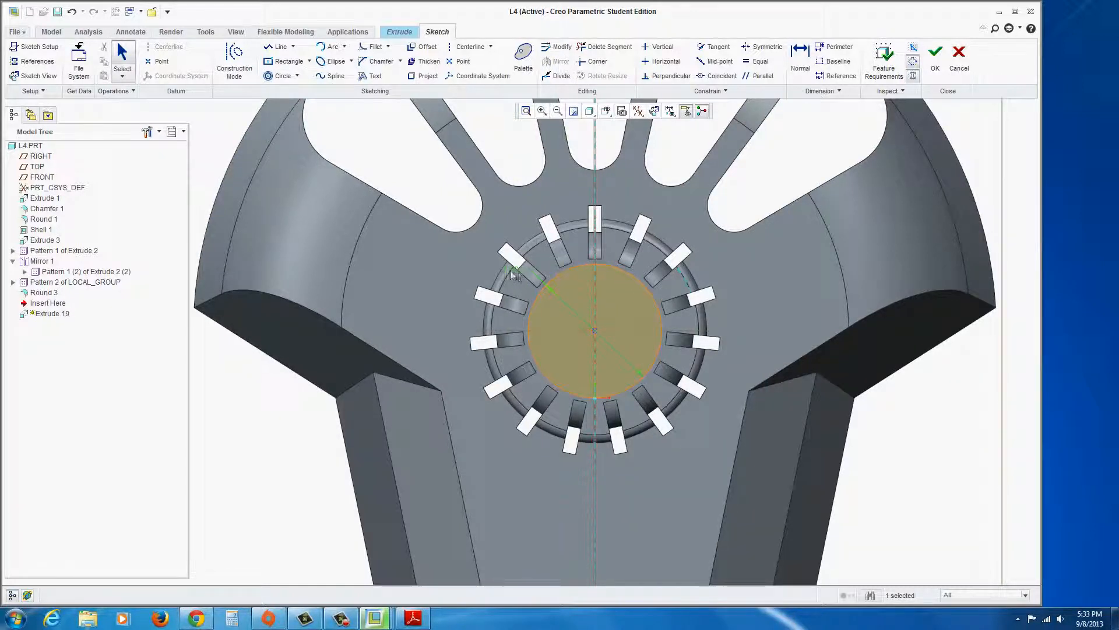